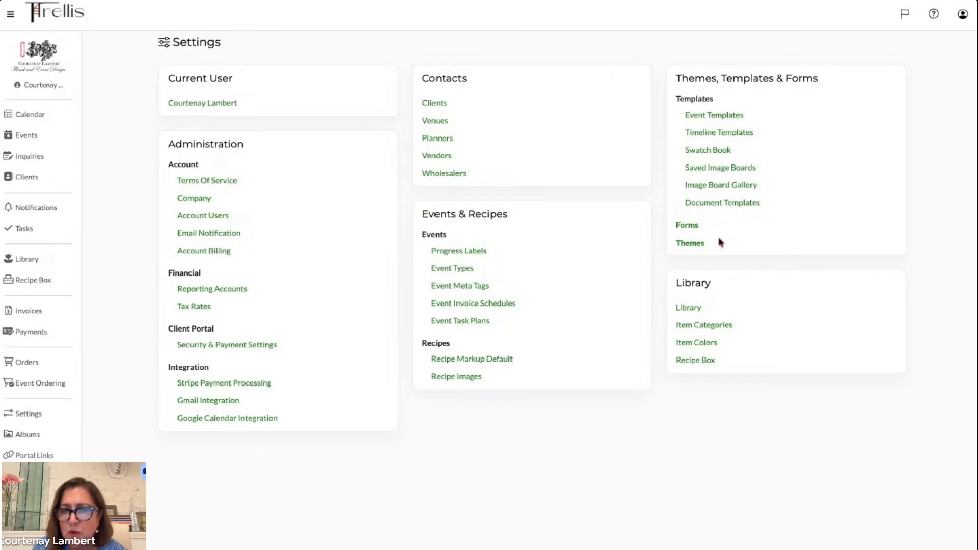
# - Open the Forms settings and look at the blank new-form dialog without saving it
pyautogui.click(686, 226)
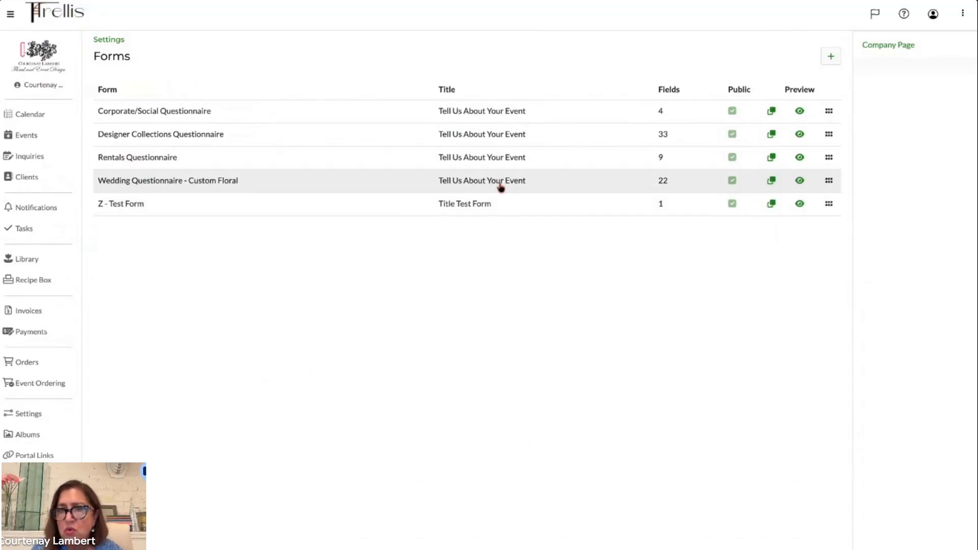
pyautogui.click(831, 59)
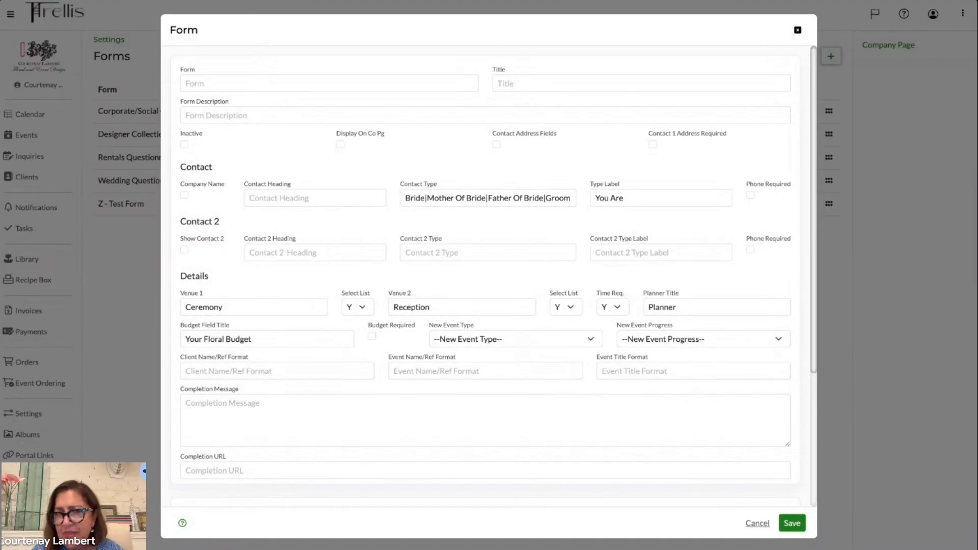
pyautogui.click(758, 525)
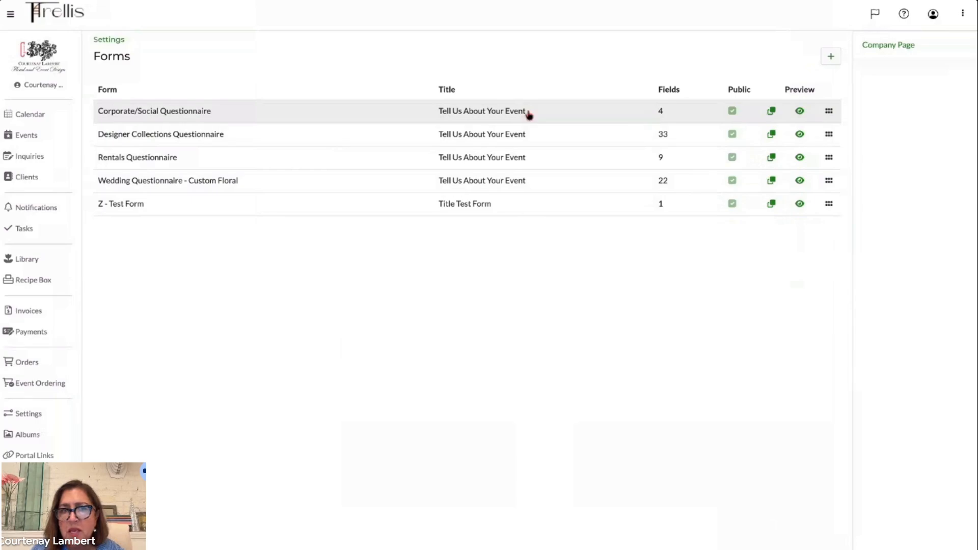
# - Review the Corporate/Social Questionnaire form's settings, completion message and fields, then close it without saving
pyautogui.click(205, 110)
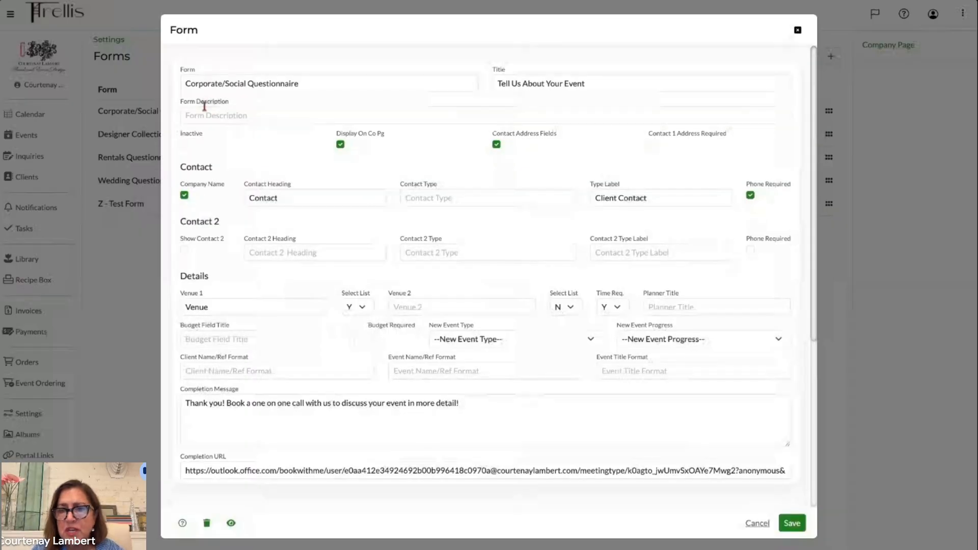
pyautogui.scroll(-3, 318, 300)
pyautogui.scroll(2, 318, 301)
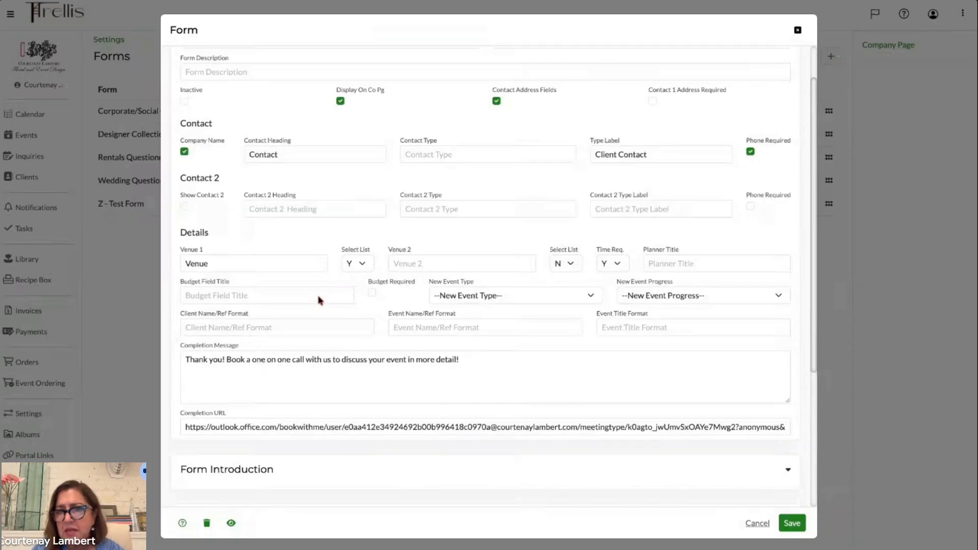
pyautogui.scroll(1, 318, 300)
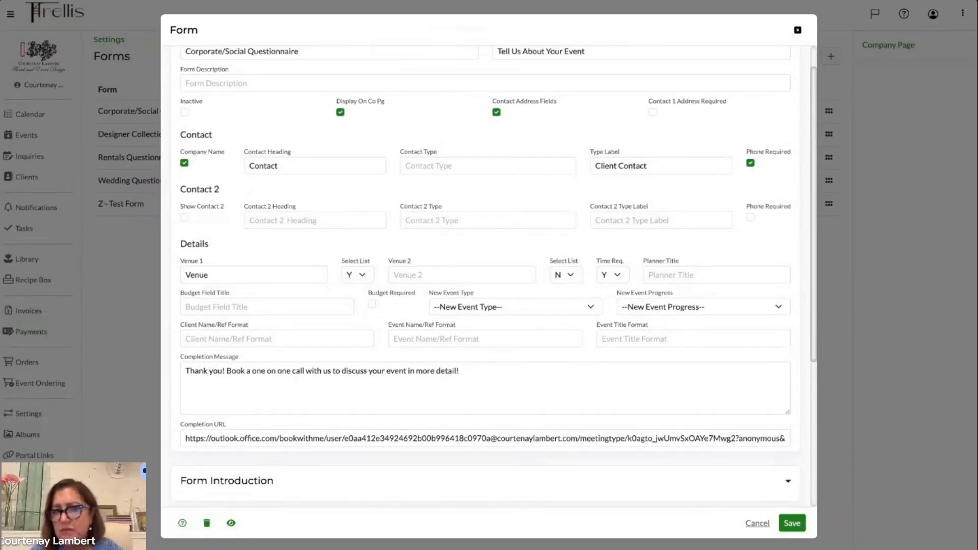
pyautogui.scroll(-3, 490, 275)
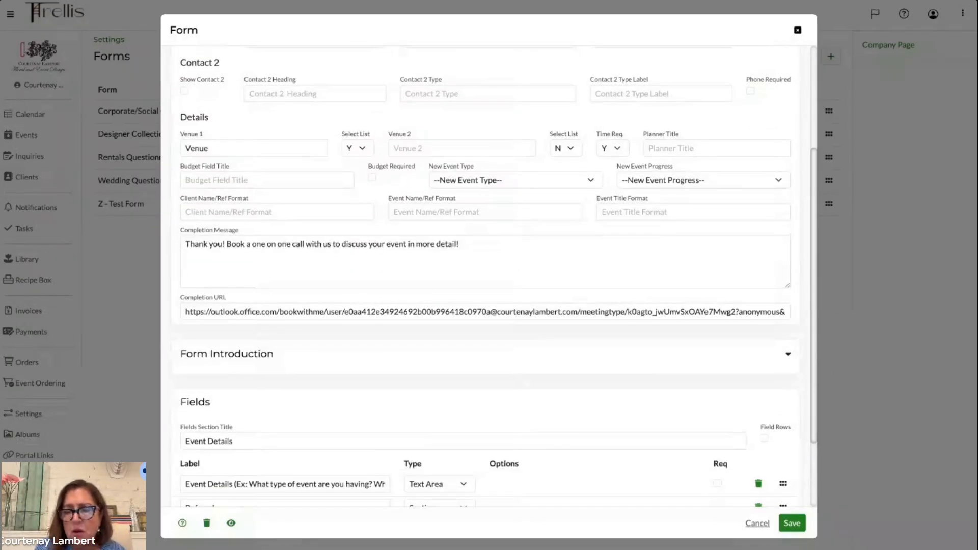
pyautogui.scroll(-2, 458, 319)
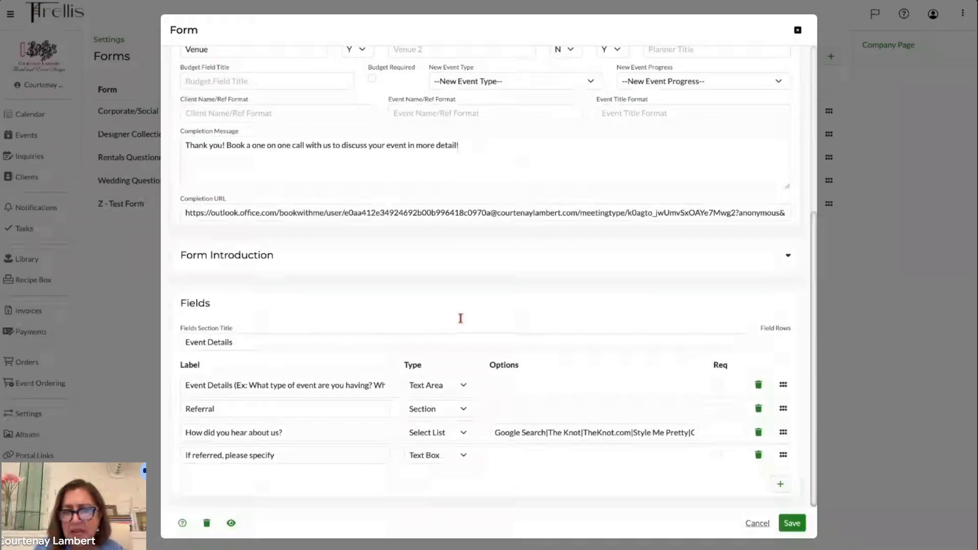
pyautogui.click(758, 524)
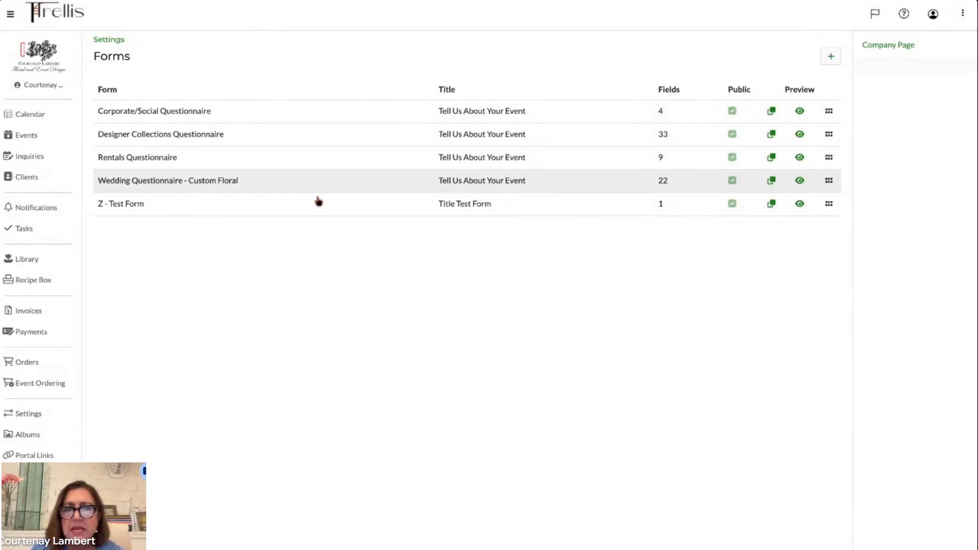
# - Open the Z - Test Form and review its contact, details and fields settings
pyautogui.click(334, 210)
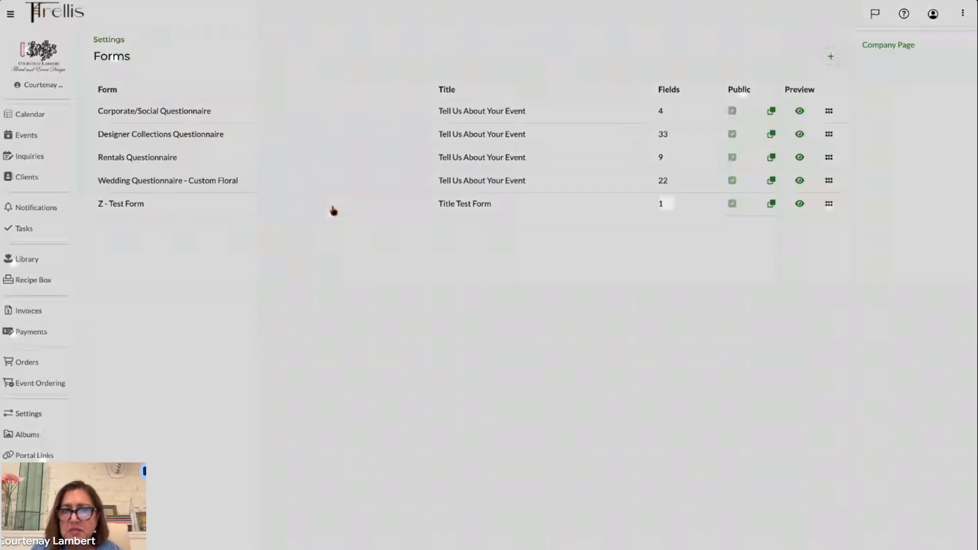
pyautogui.scroll(-4, 338, 403)
pyautogui.scroll(4, 339, 402)
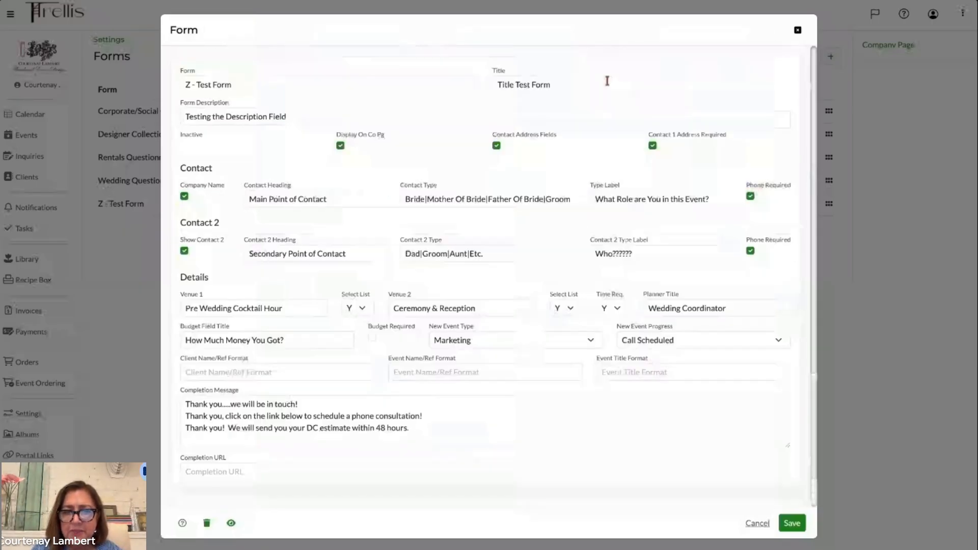
pyautogui.scroll(-4, 345, 334)
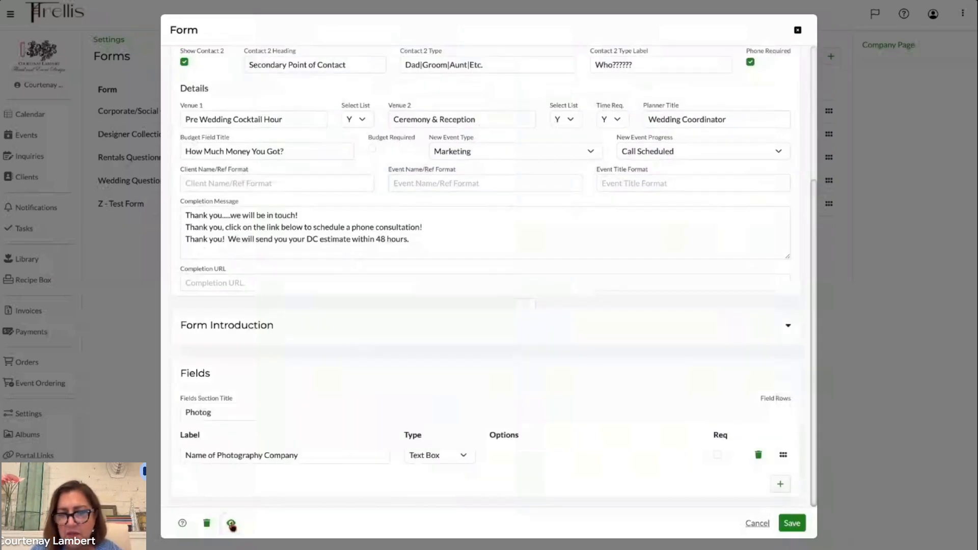
# - Preview the Z - Test Form as a public web page, then return to the editor and close it unsaved
pyautogui.click(230, 524)
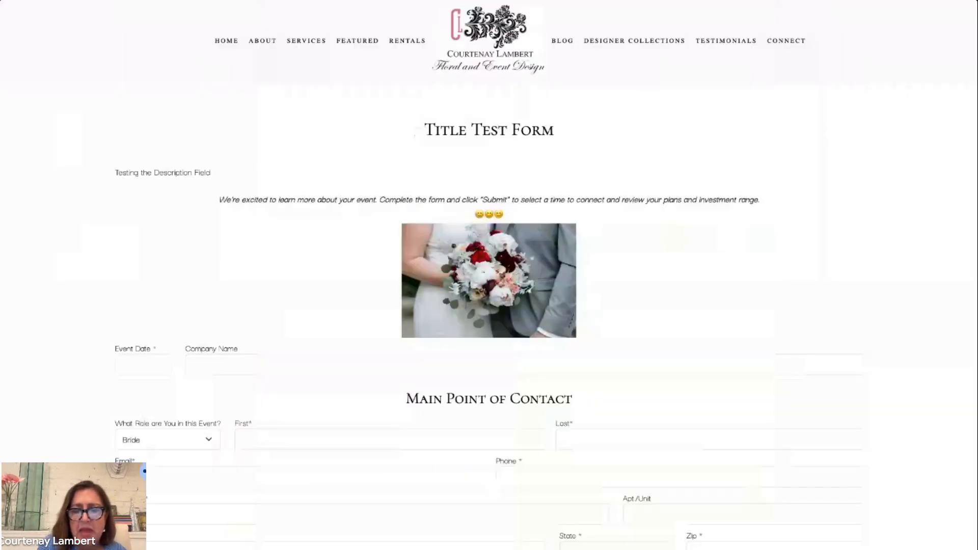
pyautogui.scroll(-2, 543, 518)
pyautogui.scroll(-7, 544, 518)
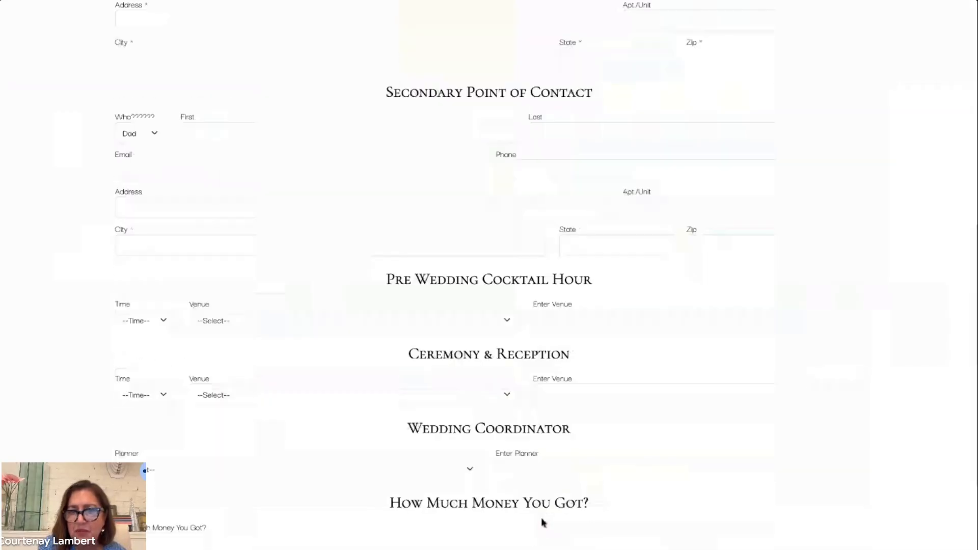
pyautogui.scroll(9, 544, 522)
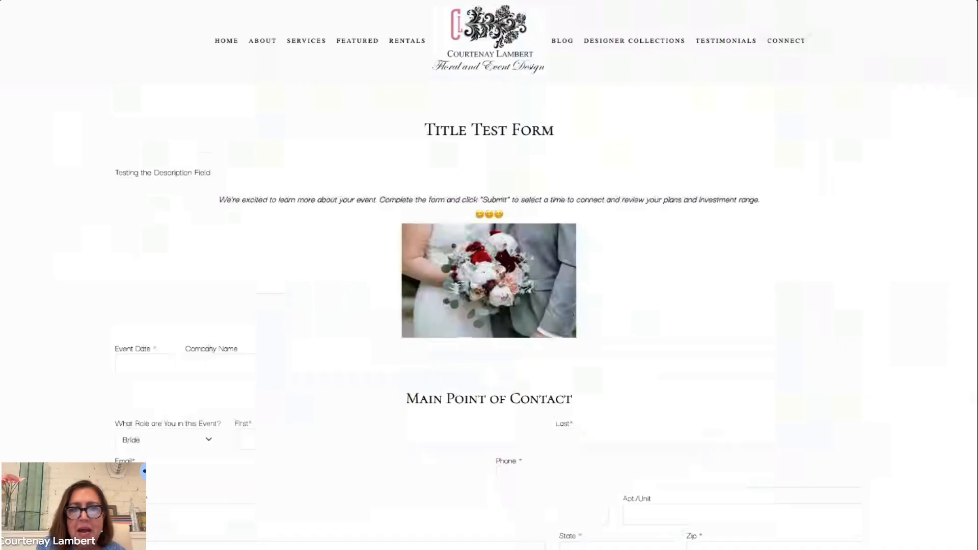
pyautogui.hotkey('ctrl', 'shift', 'Tab')
pyautogui.scroll(4, 391, 120)
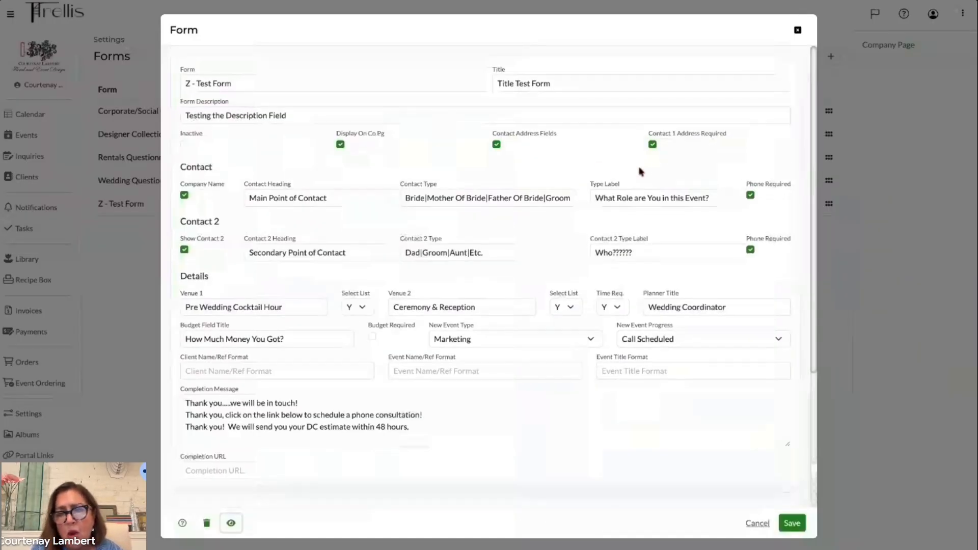
pyautogui.click(758, 524)
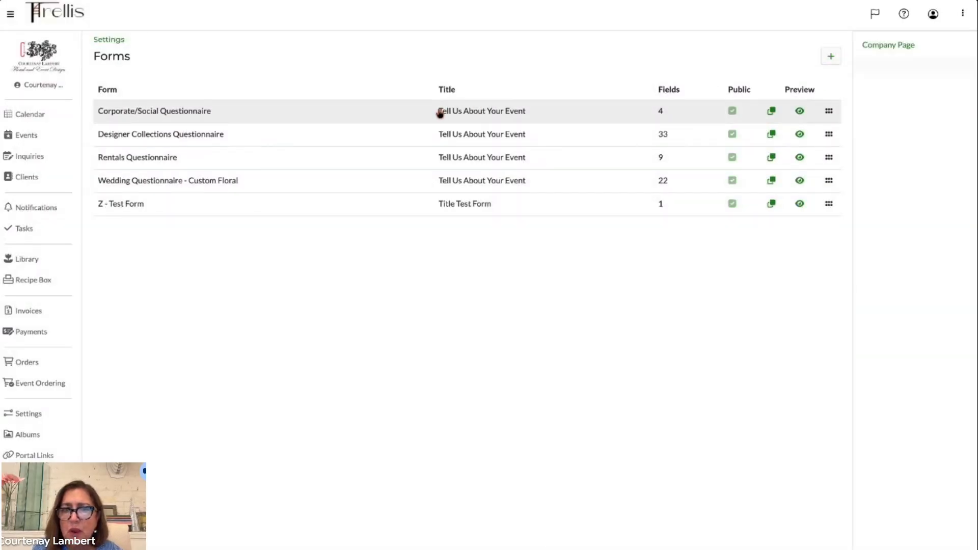
# - Inspect the Wedding Questionnaire - Custom Floral form and its Copy Form dialog, cancelling without making a copy
pyautogui.click(269, 183)
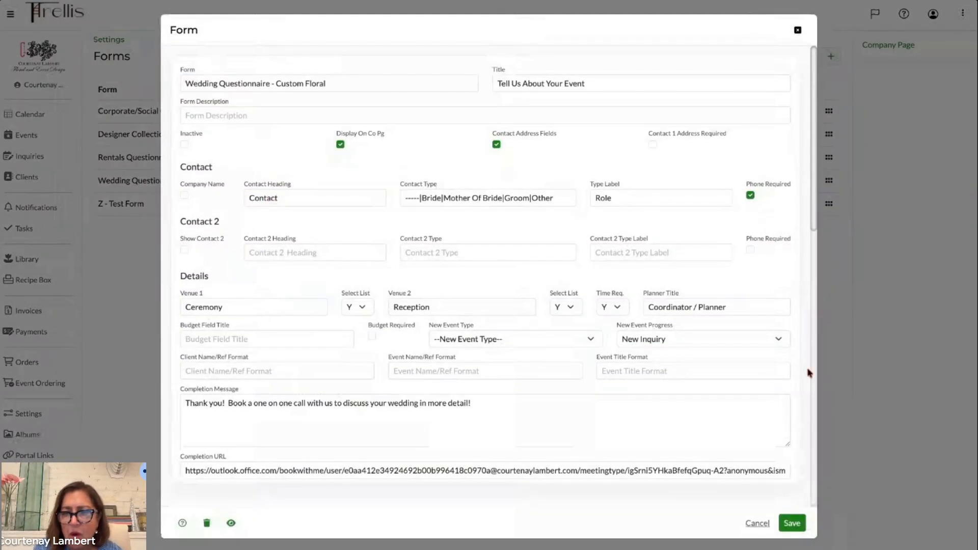
pyautogui.click(757, 523)
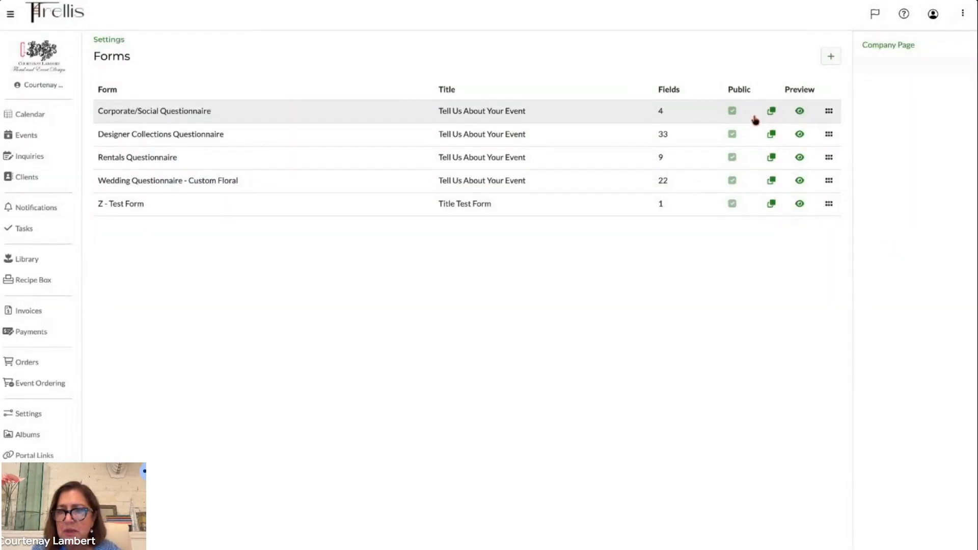
pyautogui.click(773, 181)
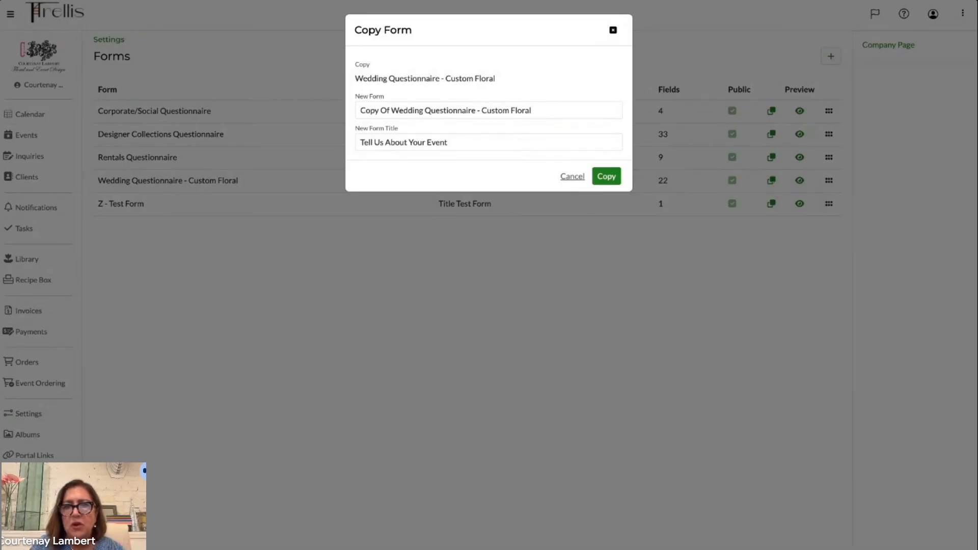
pyautogui.tripleClick(528, 110)
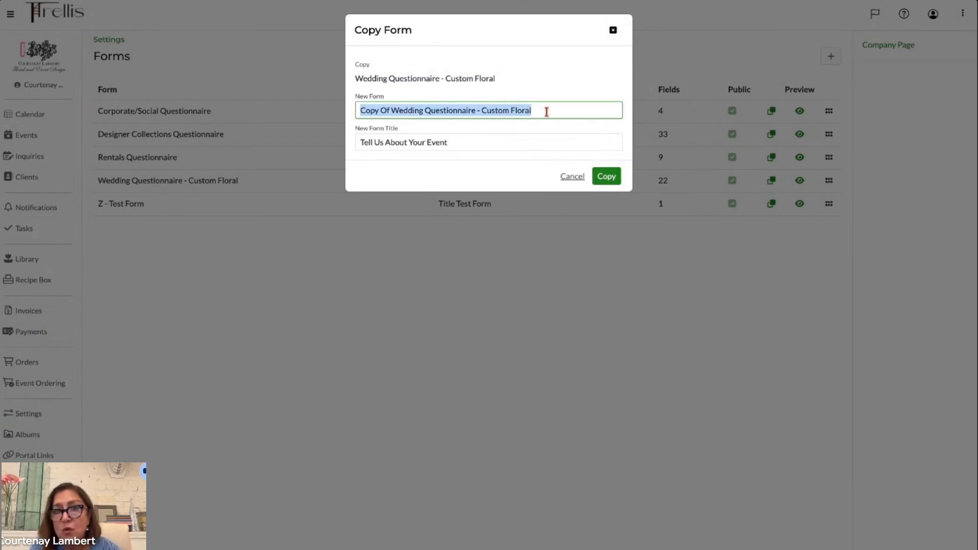
pyautogui.click(547, 112)
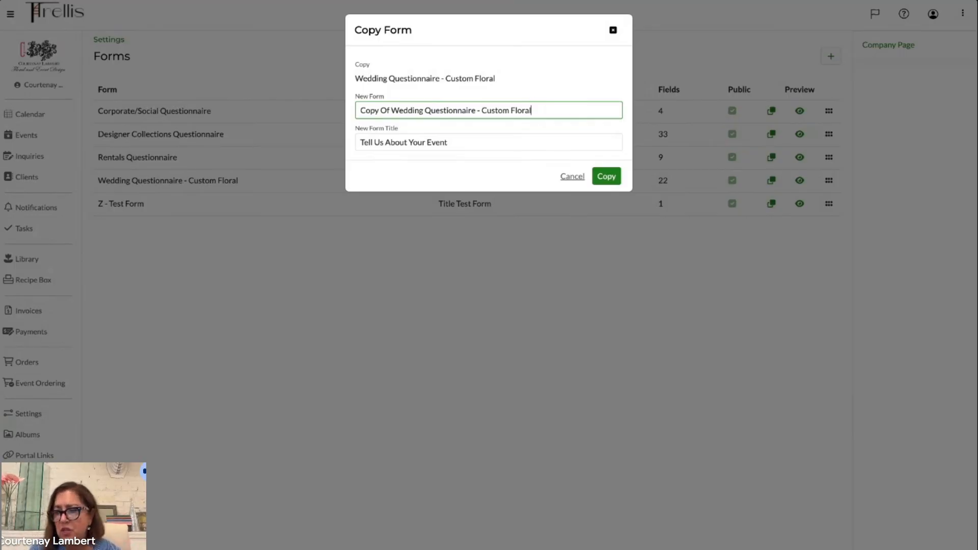
pyautogui.click(572, 177)
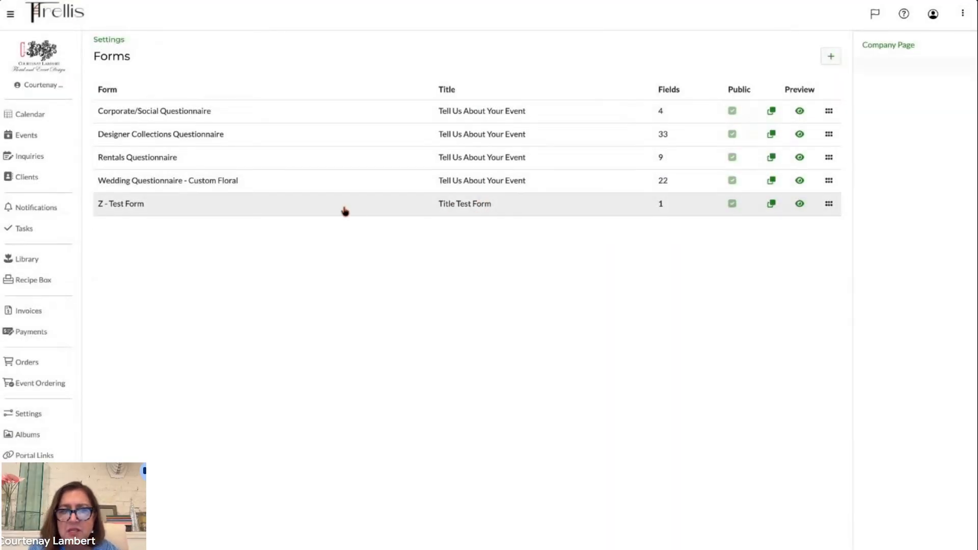
# - Open the company website's custom weddings inquiry form in the browser
pyautogui.click(345, 207)
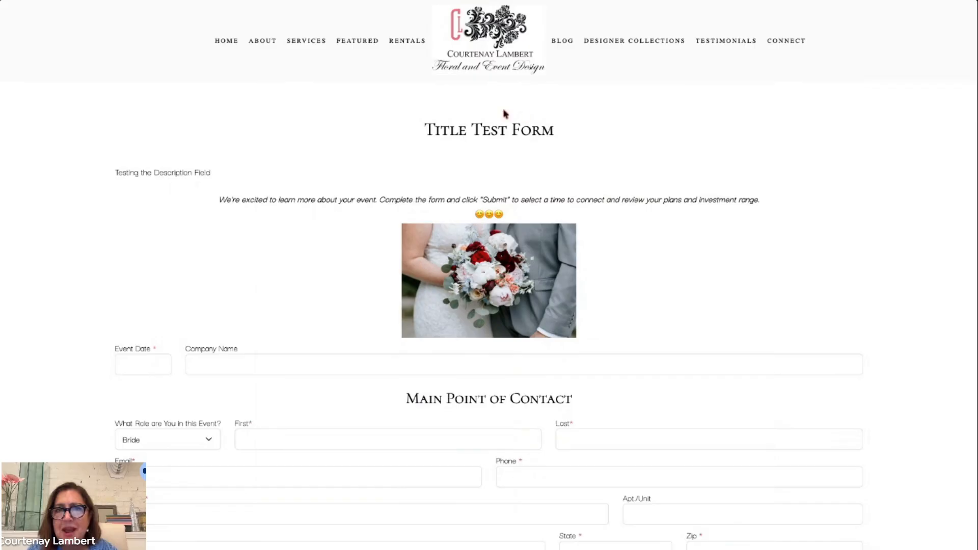
pyautogui.click(457, 3)
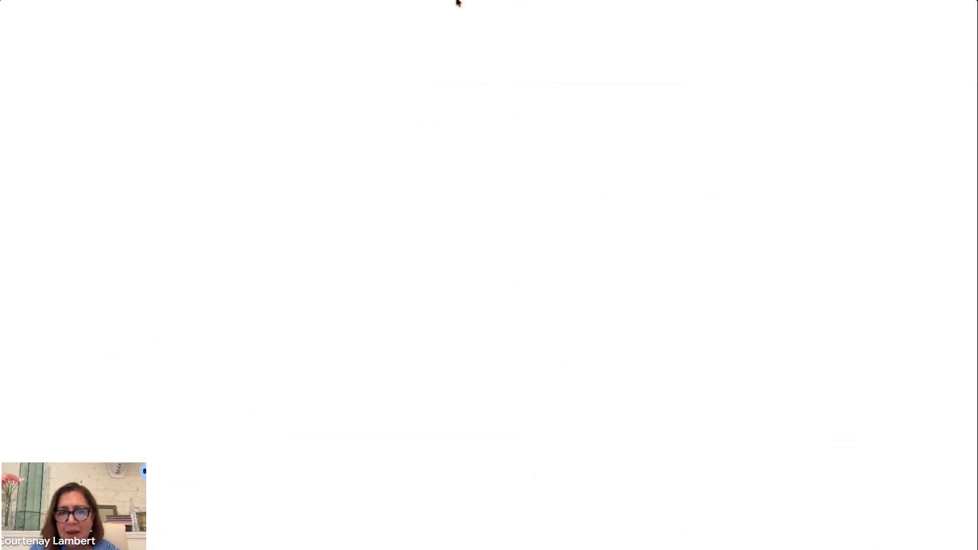
pyautogui.scroll(-10, 498, 343)
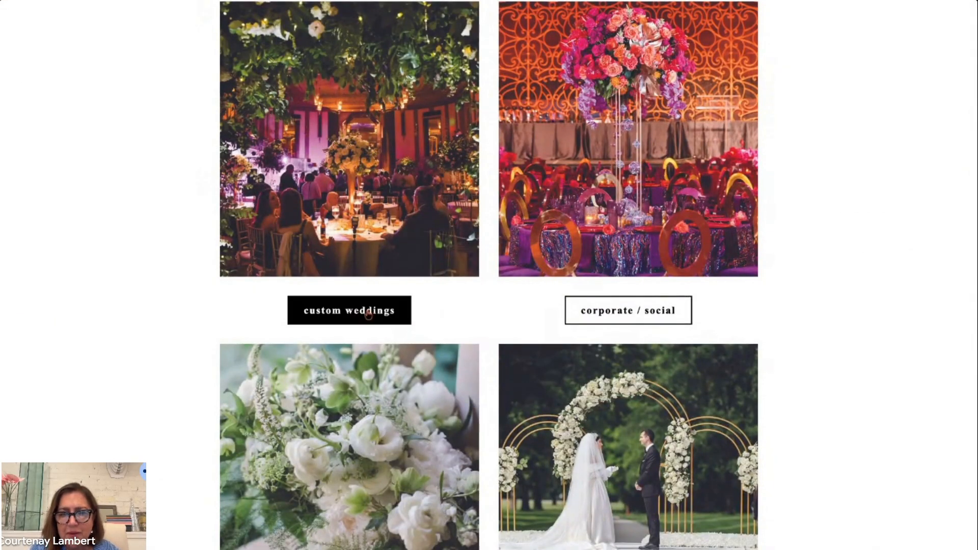
pyautogui.click(367, 312)
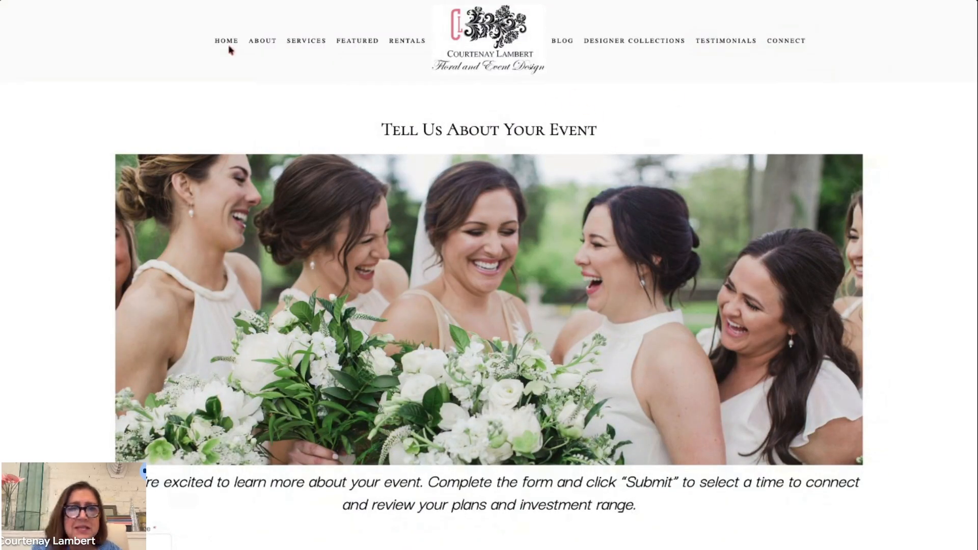
# - Compare the live custom weddings form with the Z - Test Form preview and its description text, then examine the form editor
pyautogui.click(220, 1)
pyautogui.hotkey('ctrl', 'Tab')
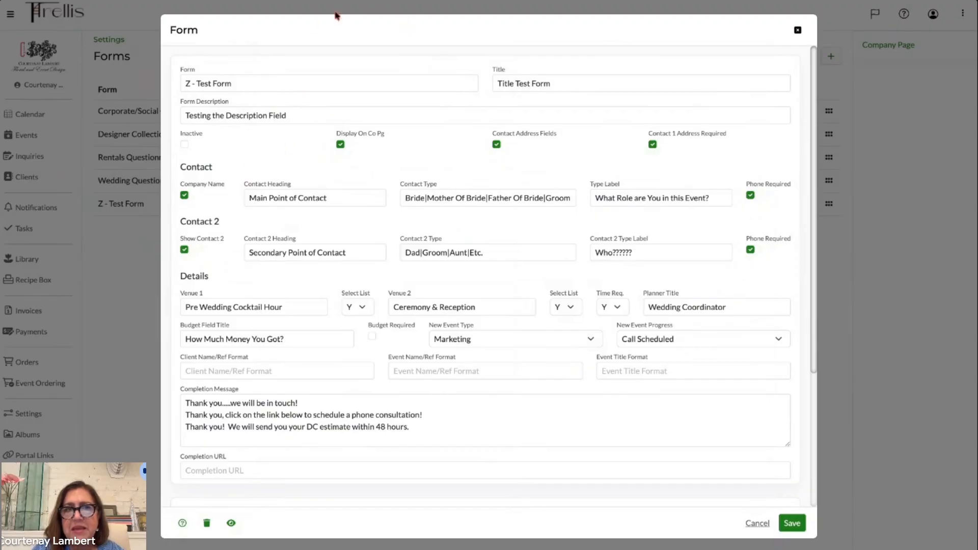
pyautogui.click(290, 3)
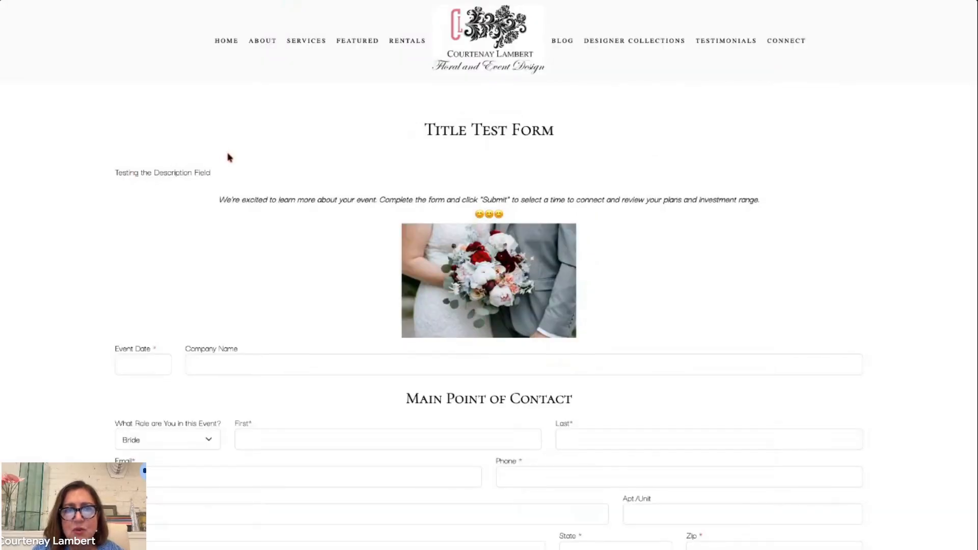
pyautogui.click(278, 2)
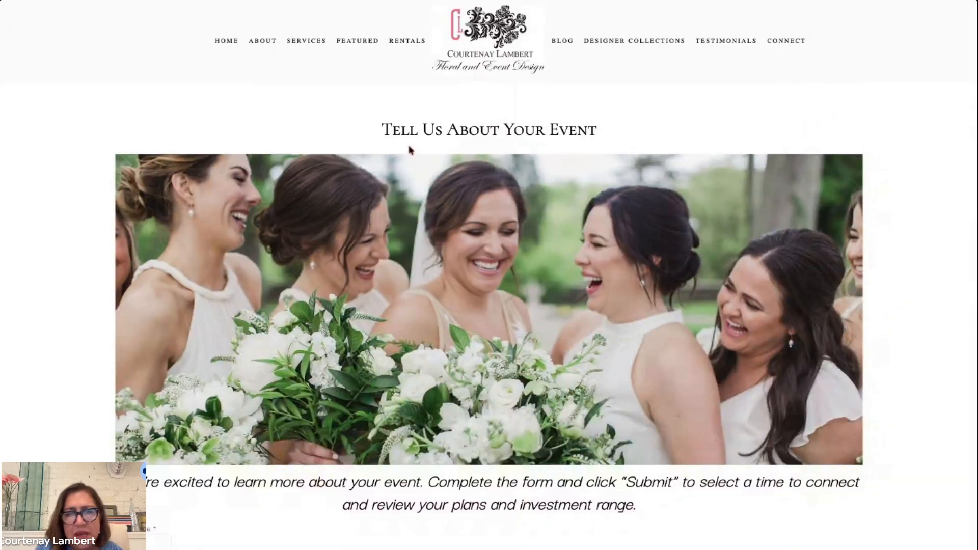
pyautogui.click(308, 2)
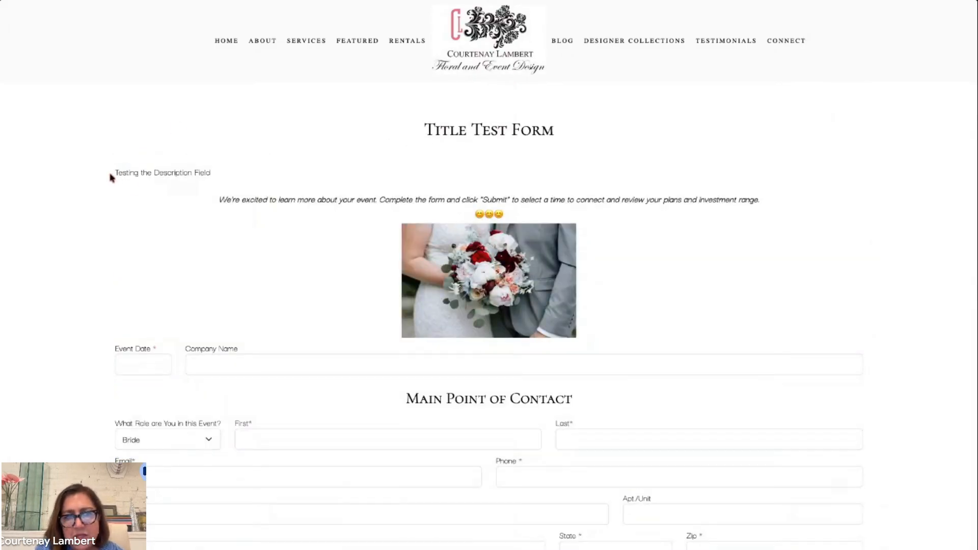
pyautogui.moveTo(117, 172); pyautogui.dragTo(211, 173)
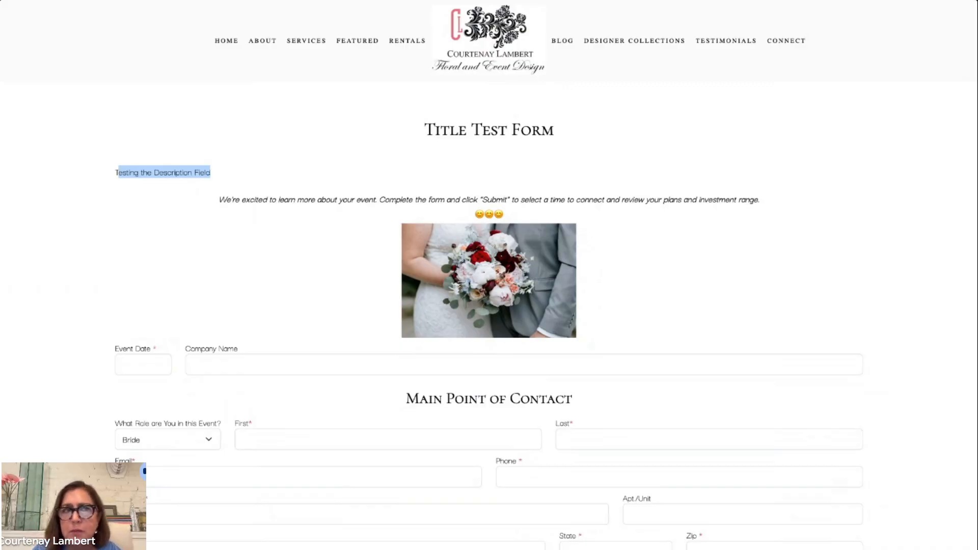
pyautogui.hotkey('ctrl', 'shift', 'Tab')
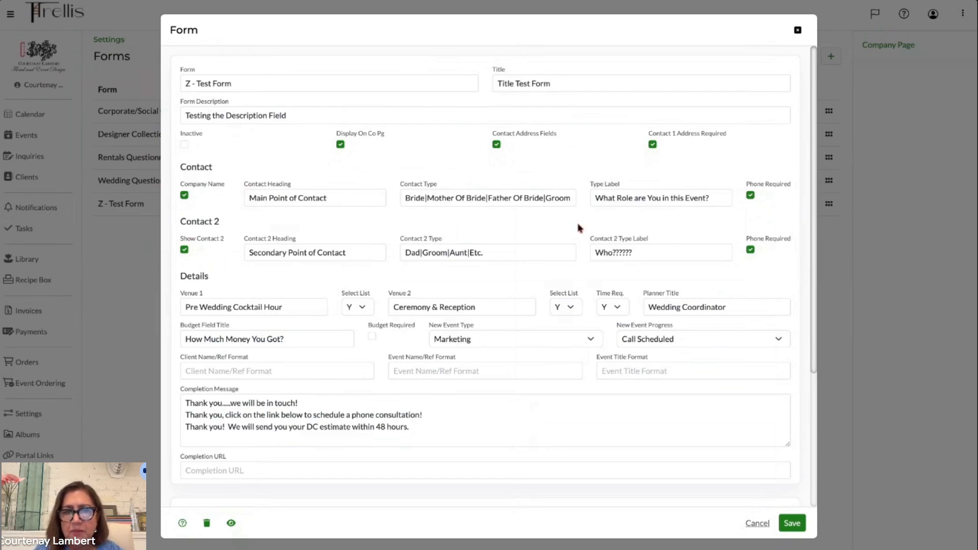
pyautogui.scroll(-1, 580, 228)
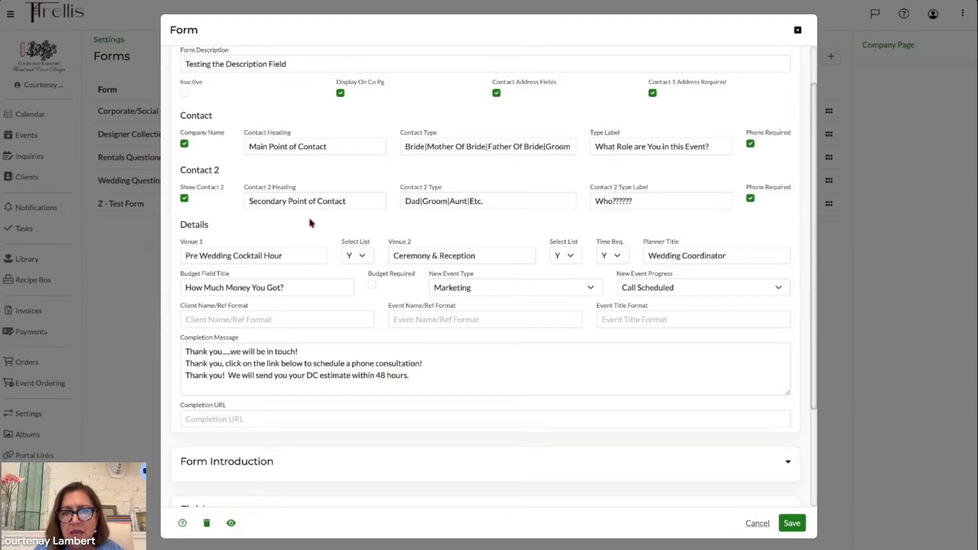
pyautogui.scroll(1, 308, 216)
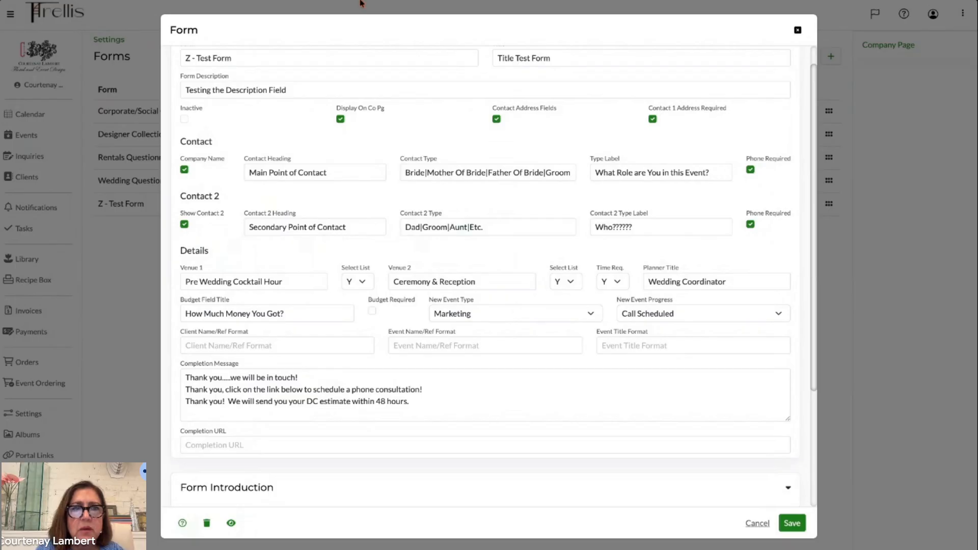
# - Close the Z - Test Form editor, then open the Wedding Questionnaire - Custom Floral form and cancel out of it
pyautogui.click(798, 30)
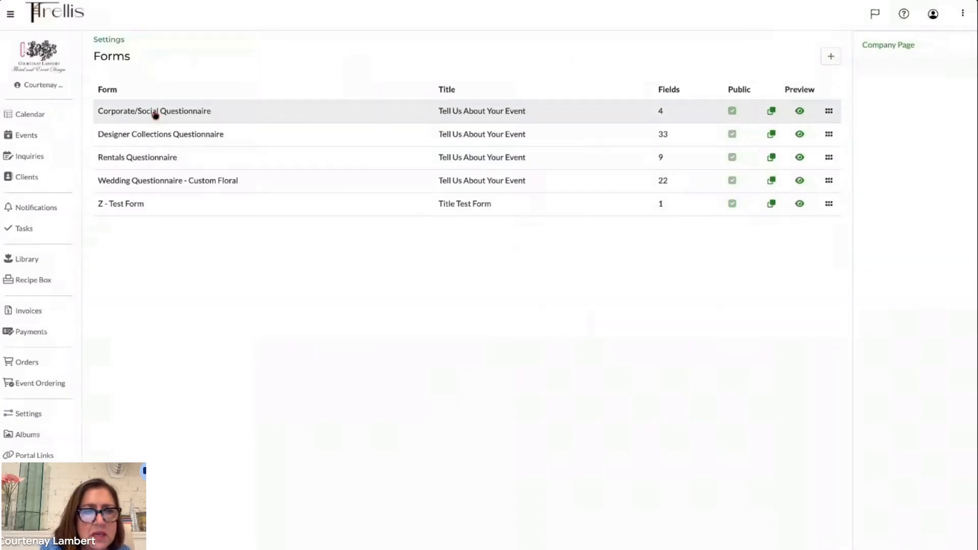
pyautogui.doubleClick(168, 181)
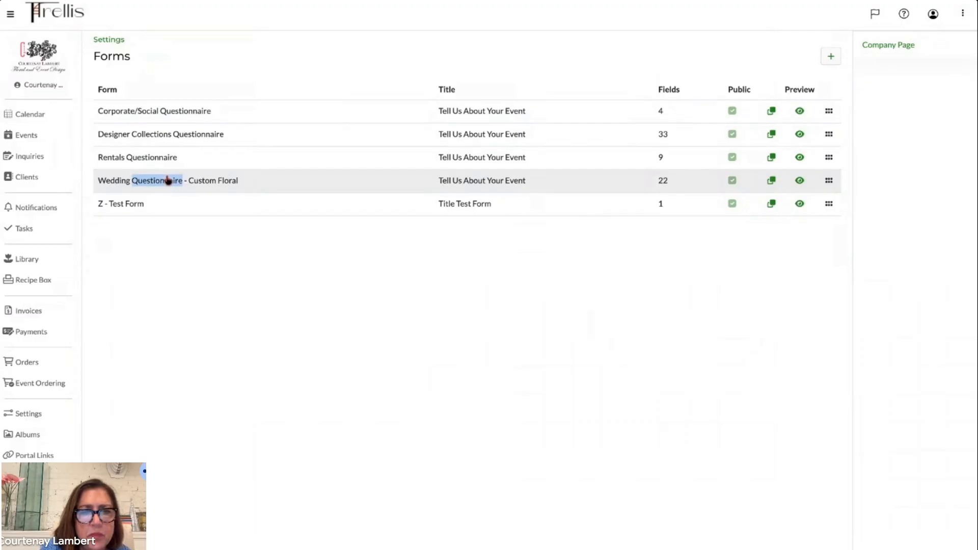
pyautogui.click(201, 183)
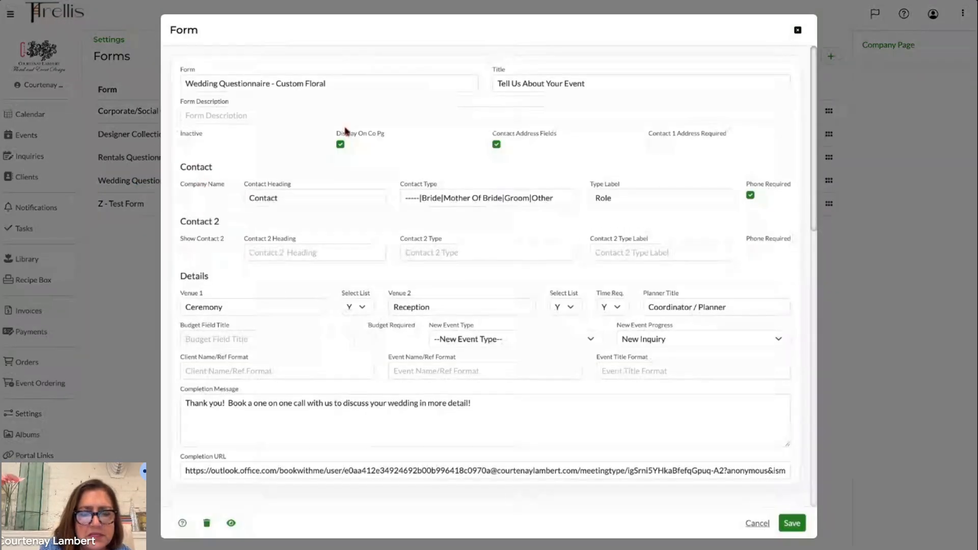
pyautogui.click(757, 524)
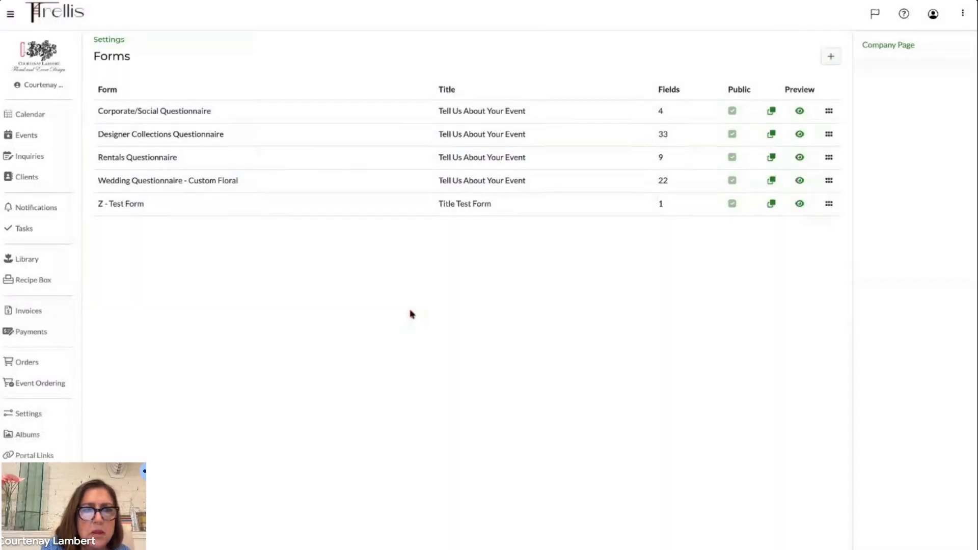
pyautogui.doubleClick(26, 413)
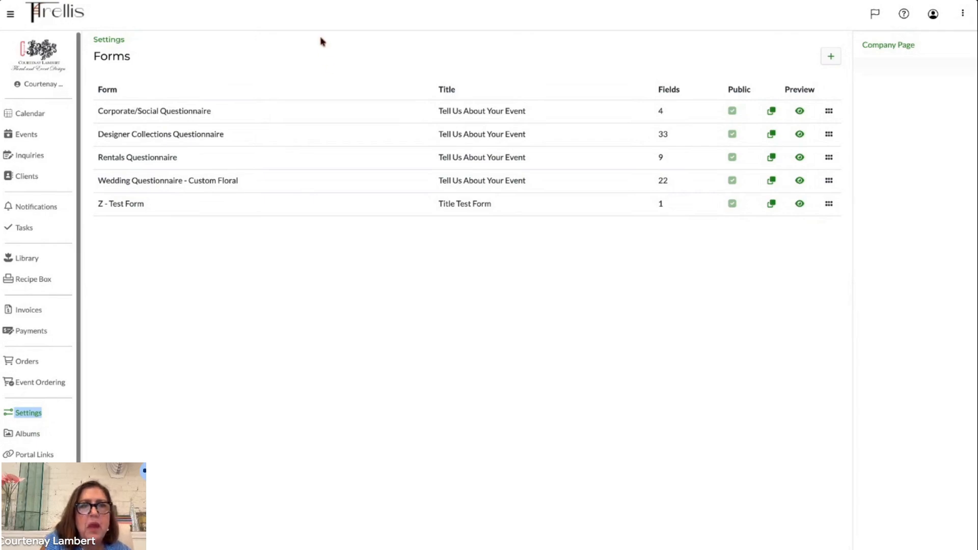
pyautogui.click(287, 0)
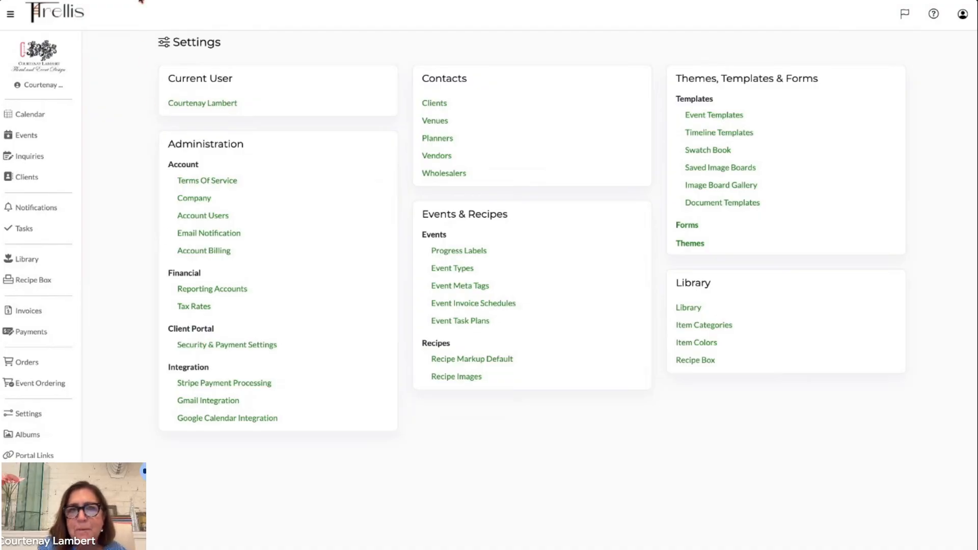
pyautogui.hotkey('ctrl', 'shift', 'Tab')
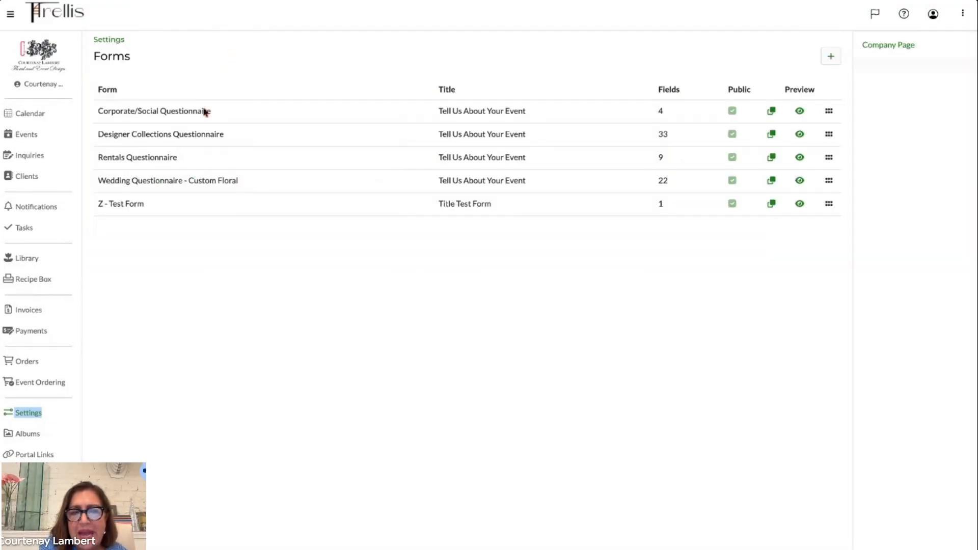
pyautogui.click(154, 212)
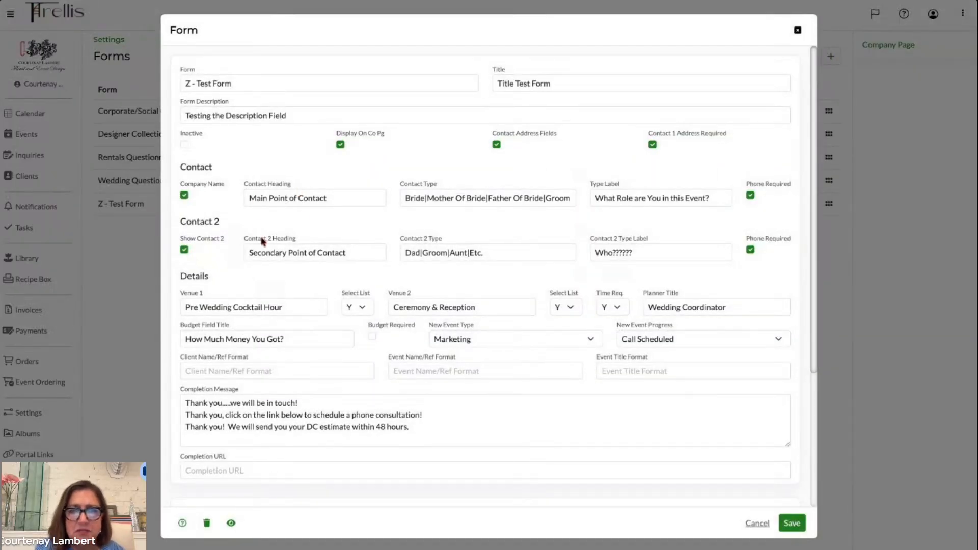
pyautogui.click(491, 1)
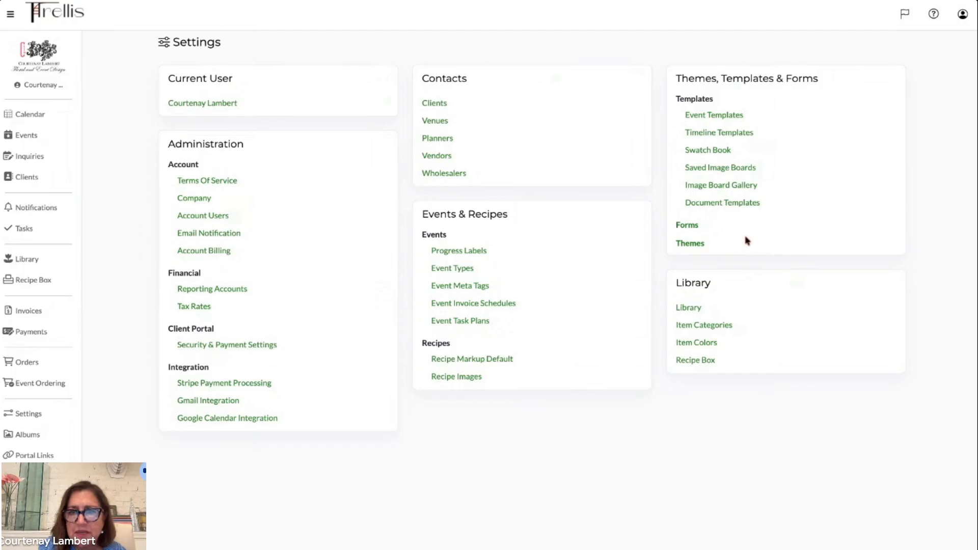
pyautogui.click(688, 225)
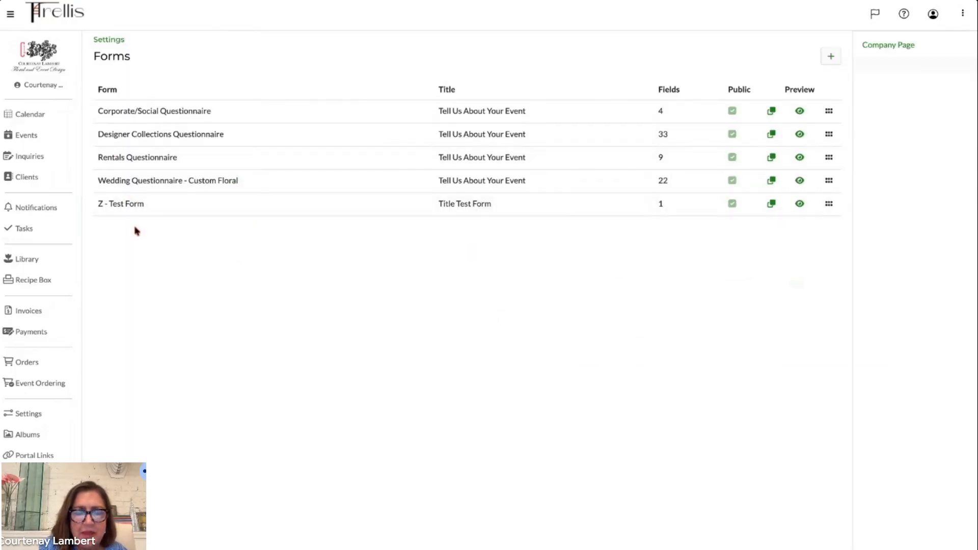
# - Open the Wedding Questionnaire - Custom Floral form and scroll through its settings to examine its fields list, then close it
pyautogui.click(135, 181)
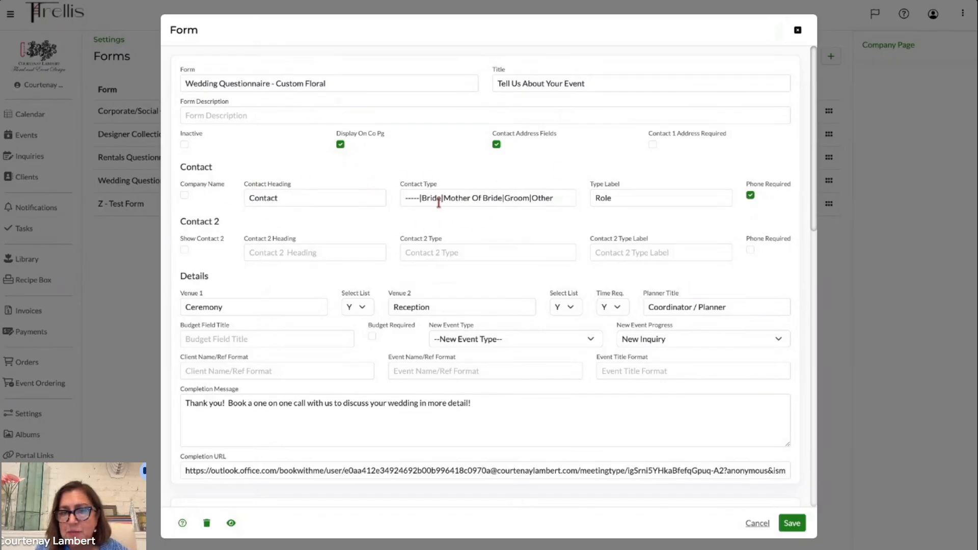
pyautogui.scroll(-6, 464, 280)
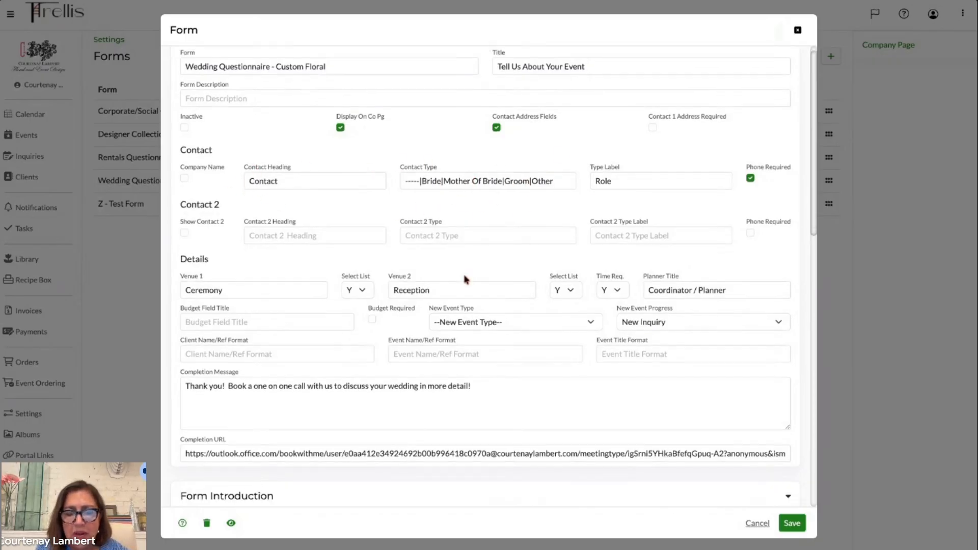
pyautogui.scroll(-1, 464, 279)
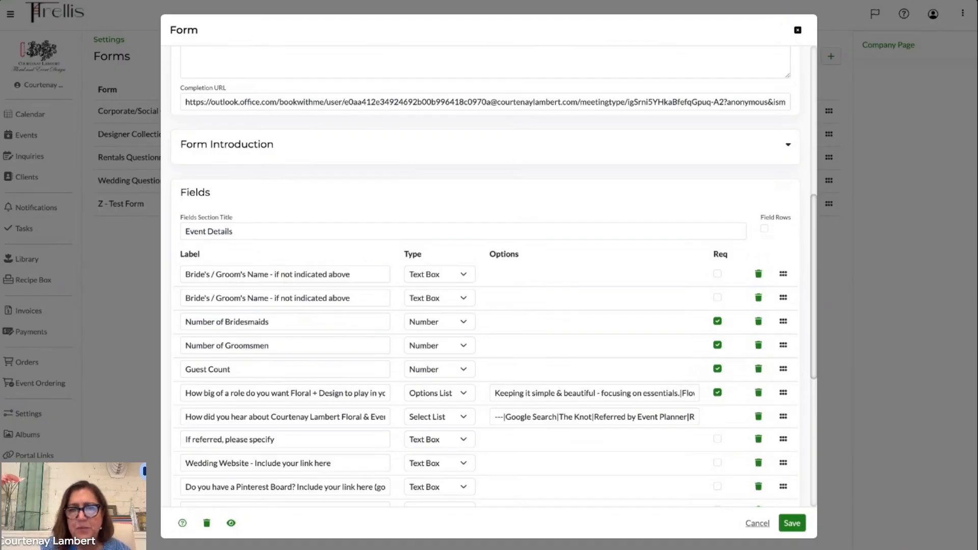
pyautogui.click(799, 31)
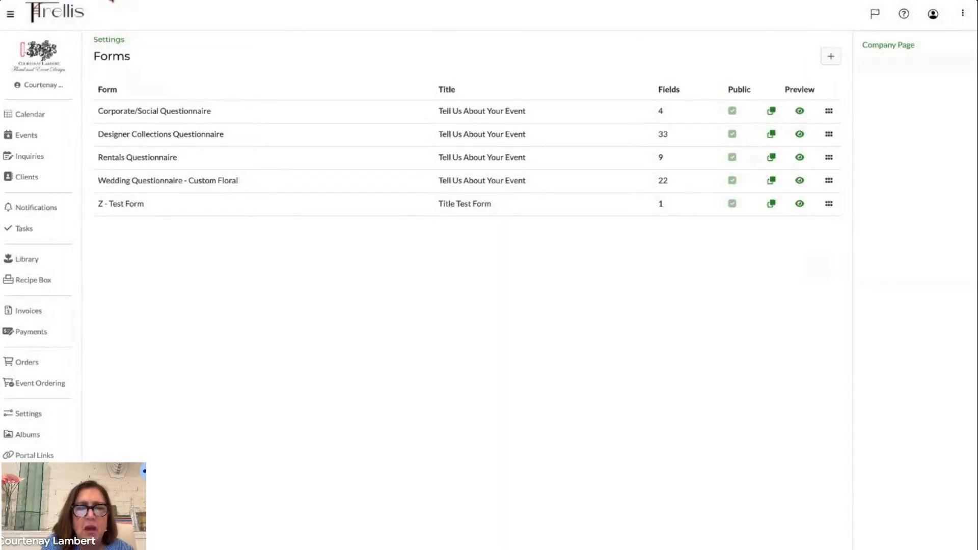
# - Open the Z - Test Form and compare its contact sections with the public preview page
pyautogui.click(326, 203)
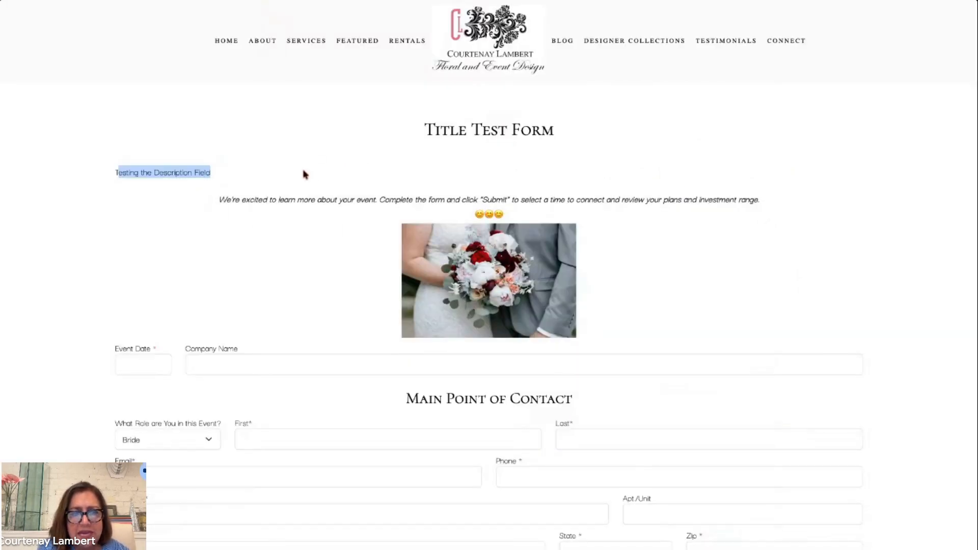
pyautogui.scroll(-6, 303, 174)
pyautogui.scroll(1, 305, 174)
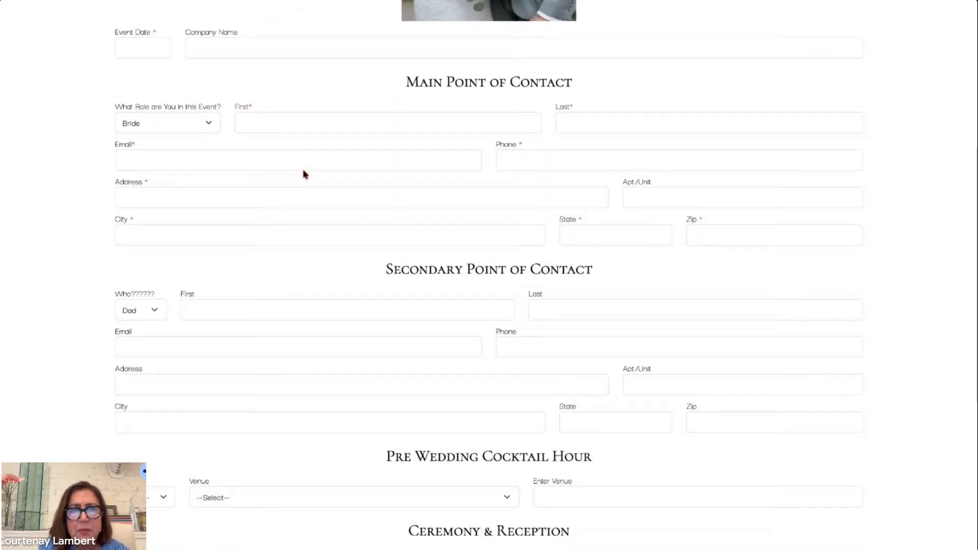
pyautogui.click(176, 2)
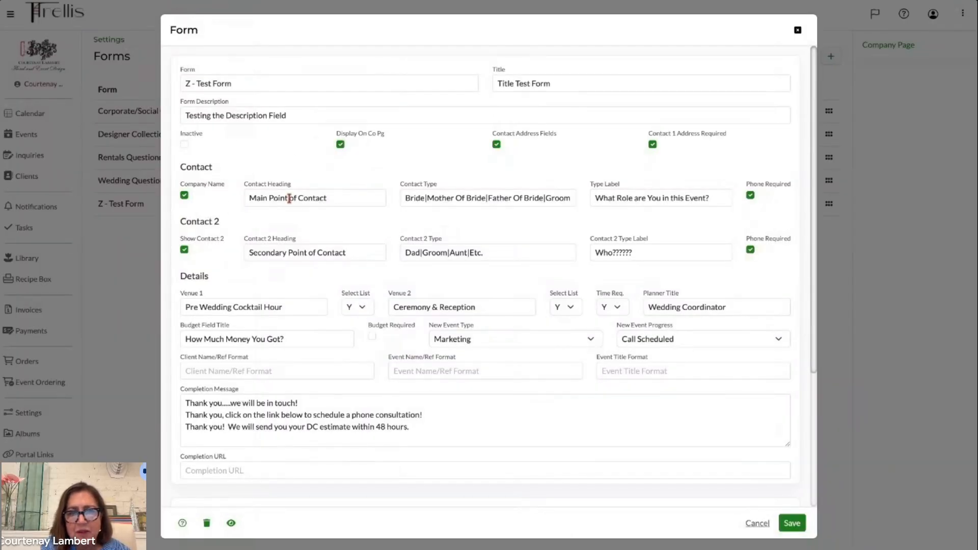
# - Add Dog and Cat as Contact 2 Type options in the Z - Test Form and save it
pyautogui.click(335, 198)
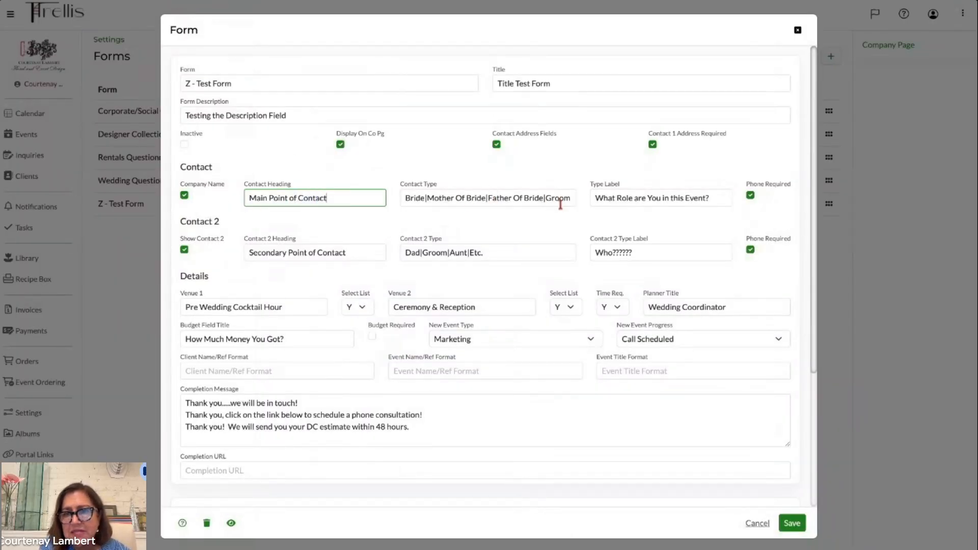
pyautogui.click(492, 251)
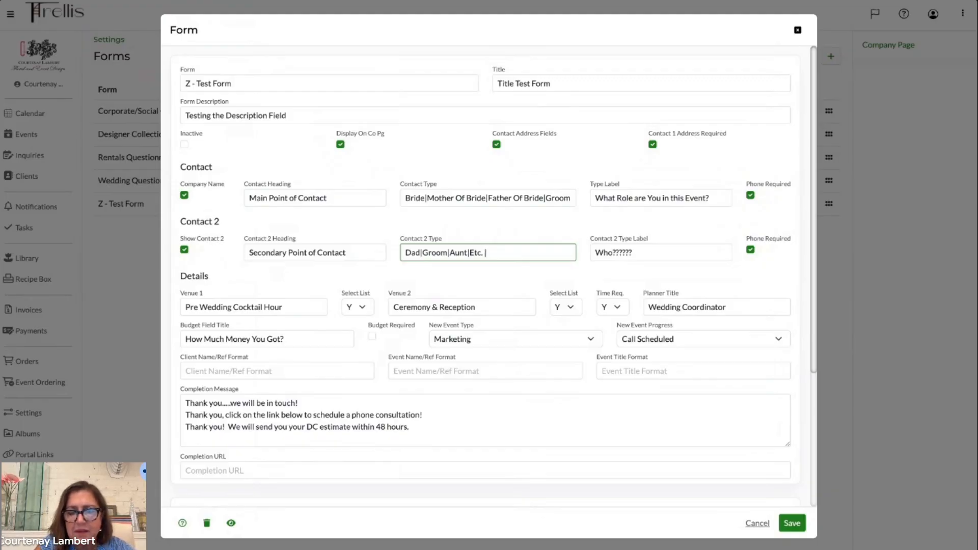
pyautogui.write('CDog')
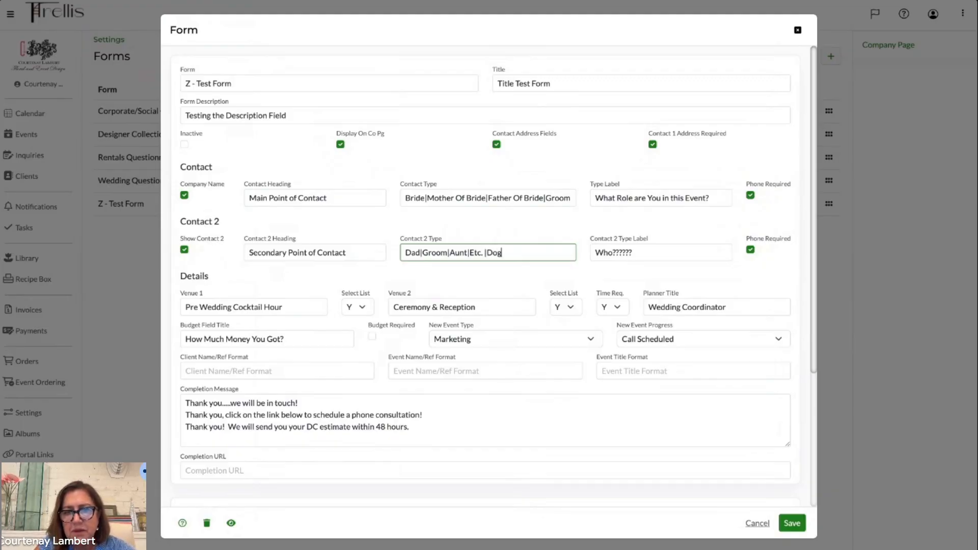
pyautogui.write('|')
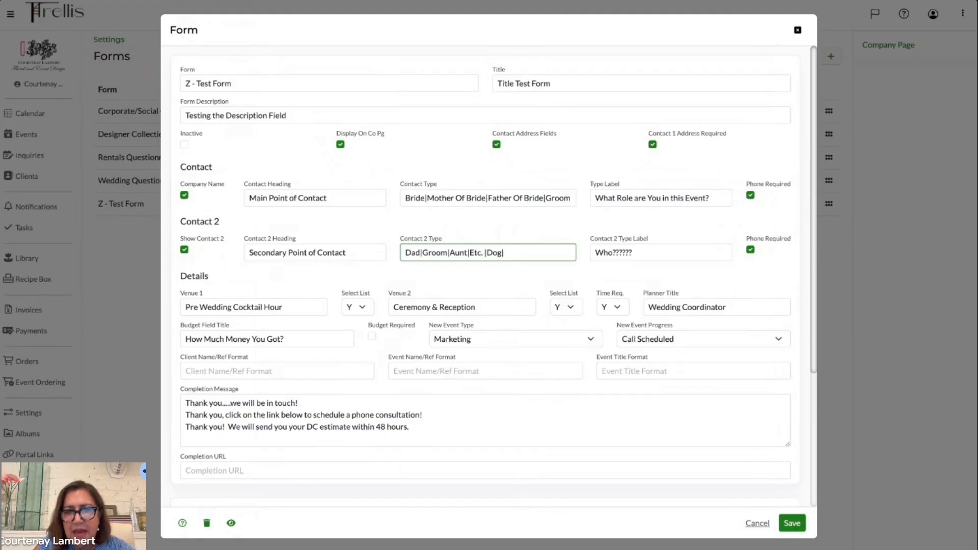
pyautogui.write('Cat')
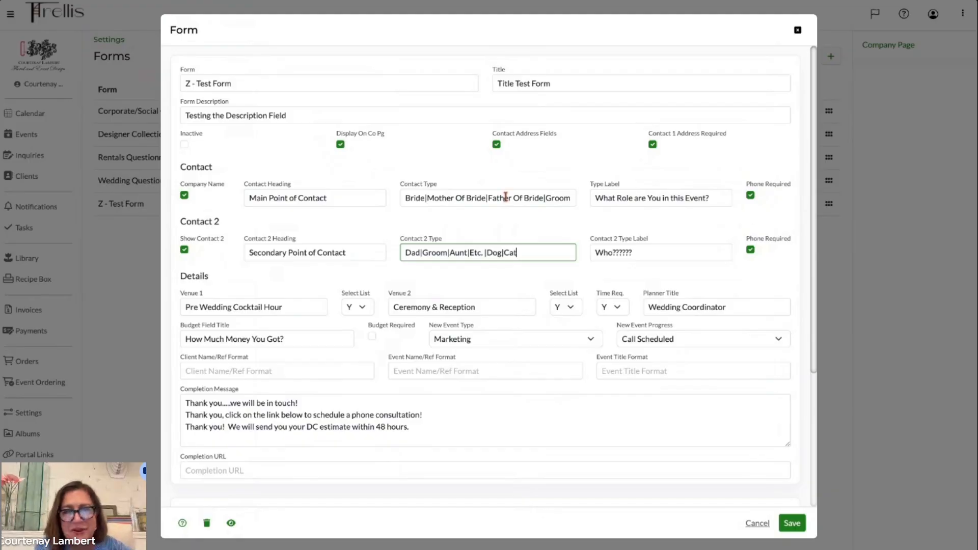
pyautogui.click(796, 524)
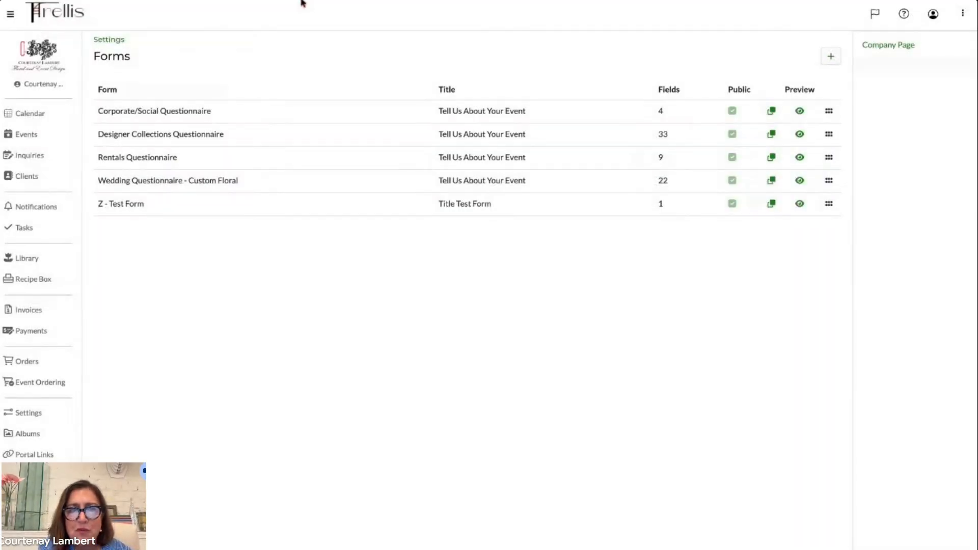
# - Check the role drop-downs for the main and secondary contacts on the public form preview
pyautogui.click(301, 1)
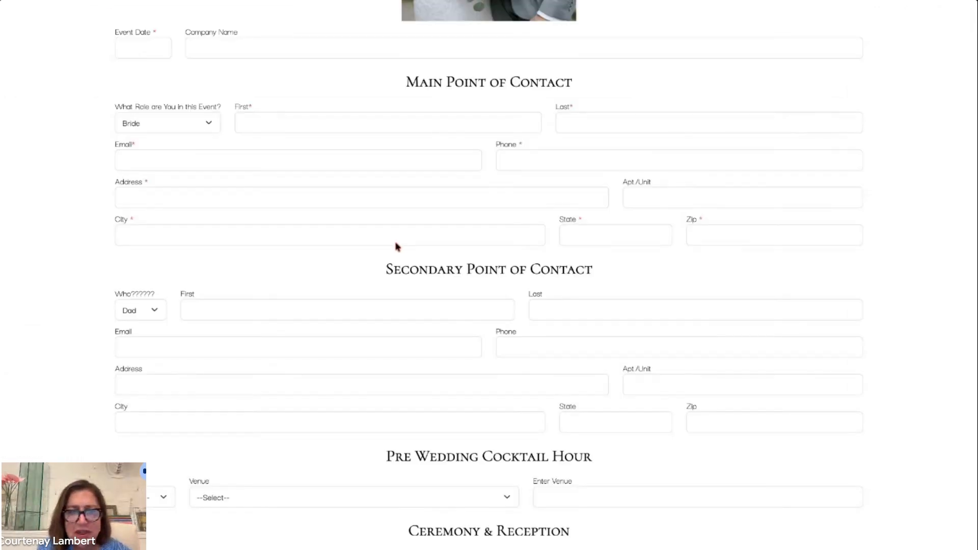
pyautogui.scroll(-3, 386, 304)
pyautogui.scroll(2, 386, 304)
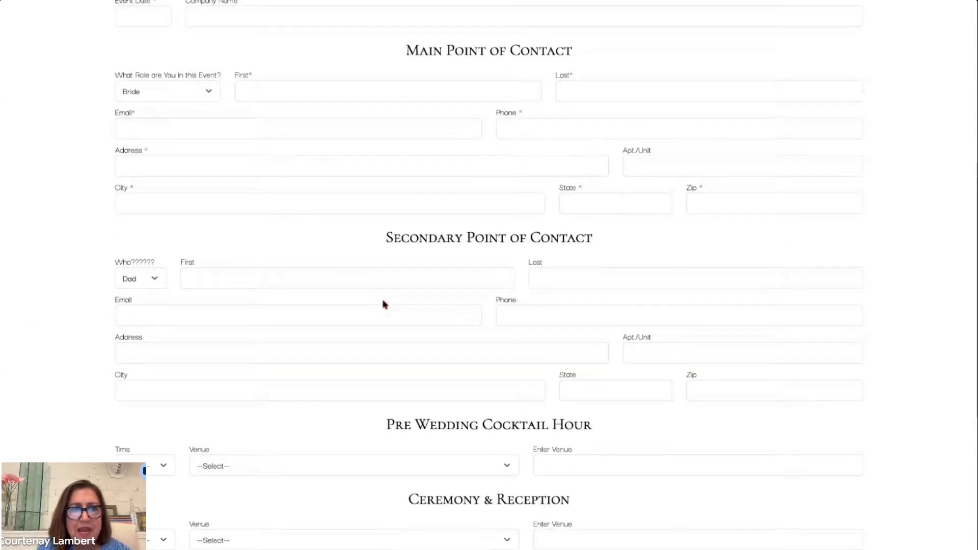
pyautogui.click(184, 95)
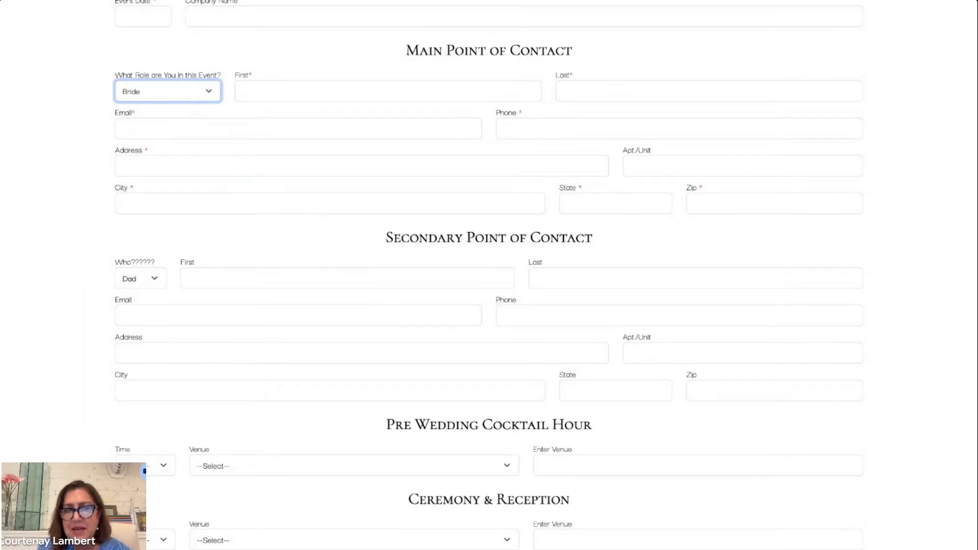
pyautogui.click(155, 281)
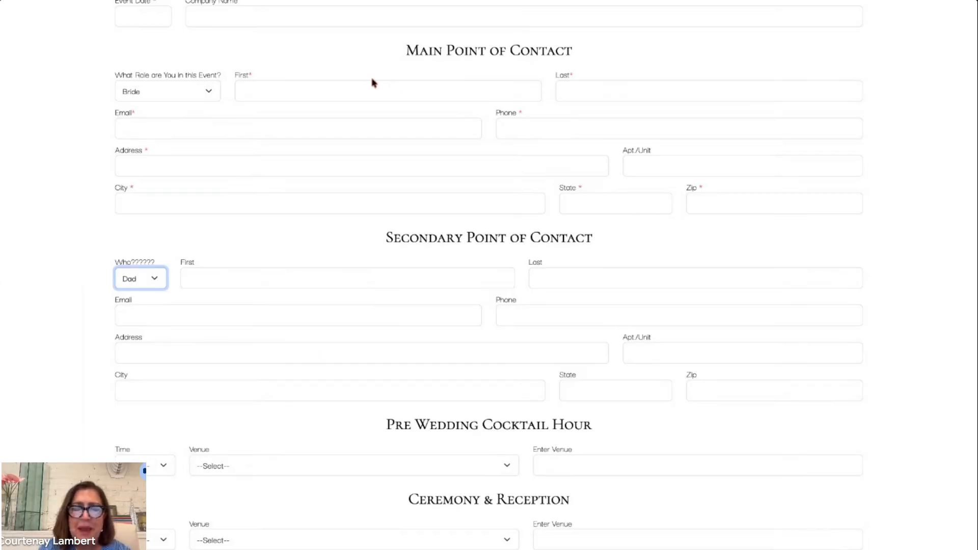
# - Reopen the Z - Test Form and compare its Details section with the venue sections on the preview page
pyautogui.click(300, 3)
pyautogui.click(214, 202)
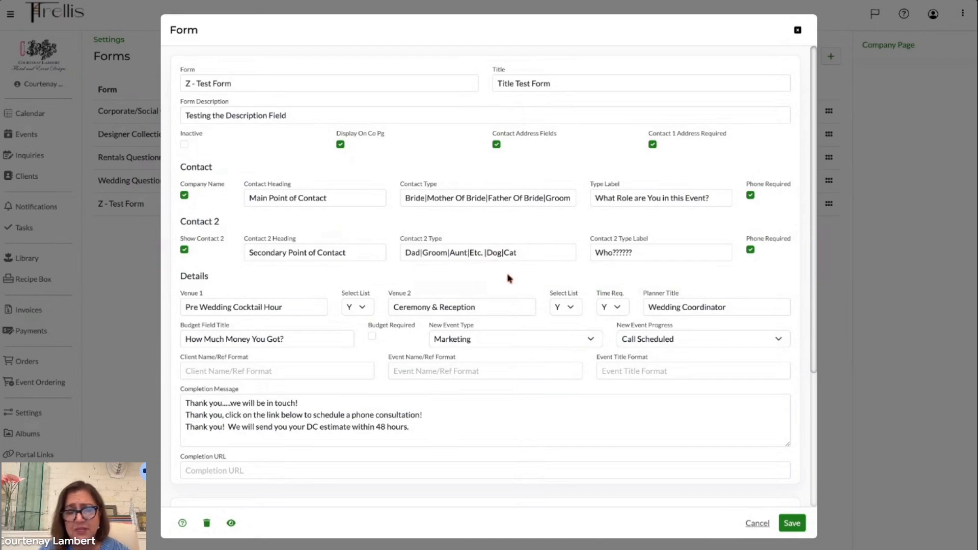
pyautogui.scroll(-2, 492, 362)
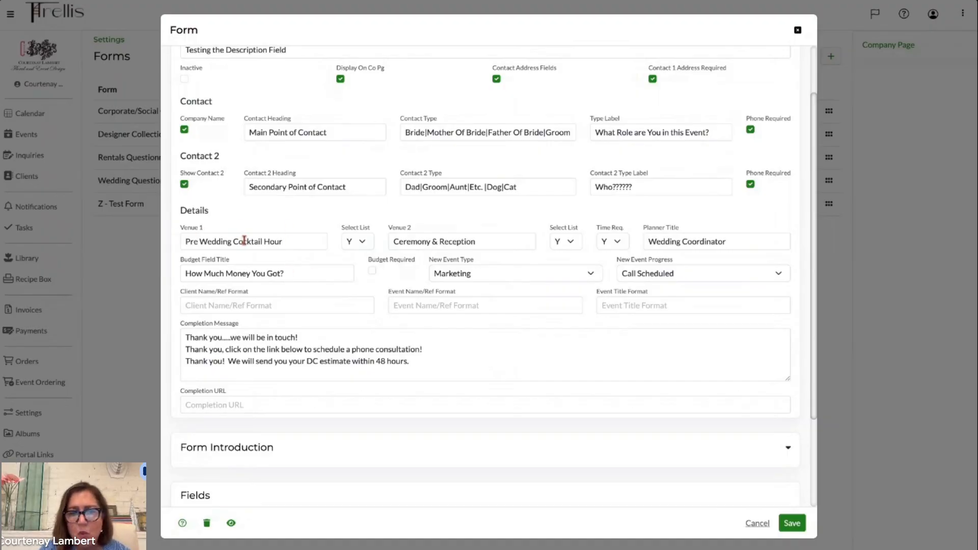
pyautogui.click(295, 3)
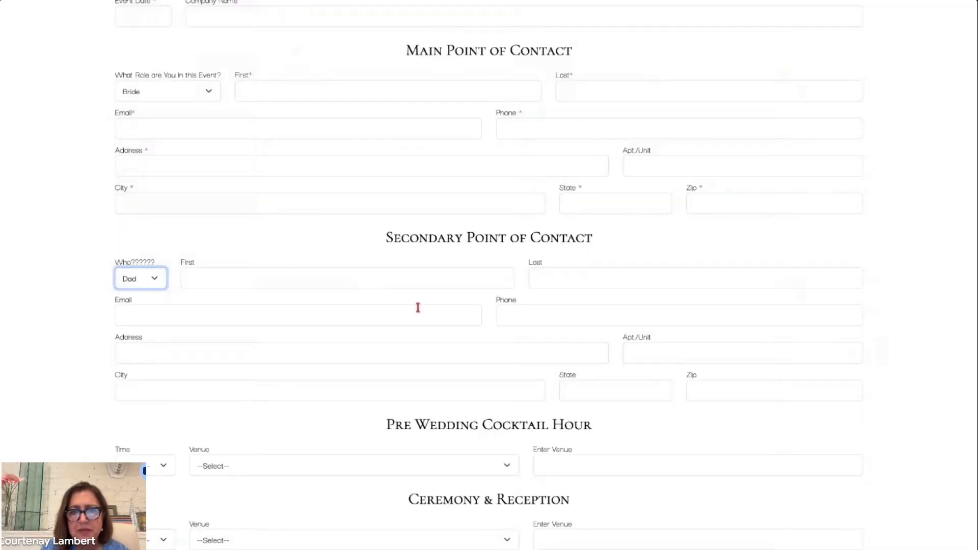
pyautogui.scroll(-2, 419, 317)
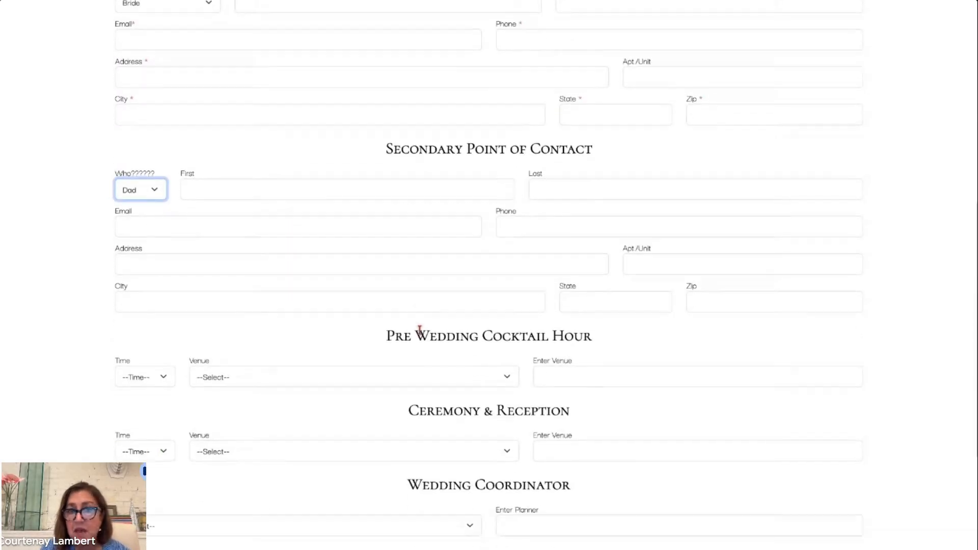
pyautogui.click(313, 3)
# - Clear the Venue 1 field in the Z - Test Form and save it
pyautogui.tripleClick(252, 242)
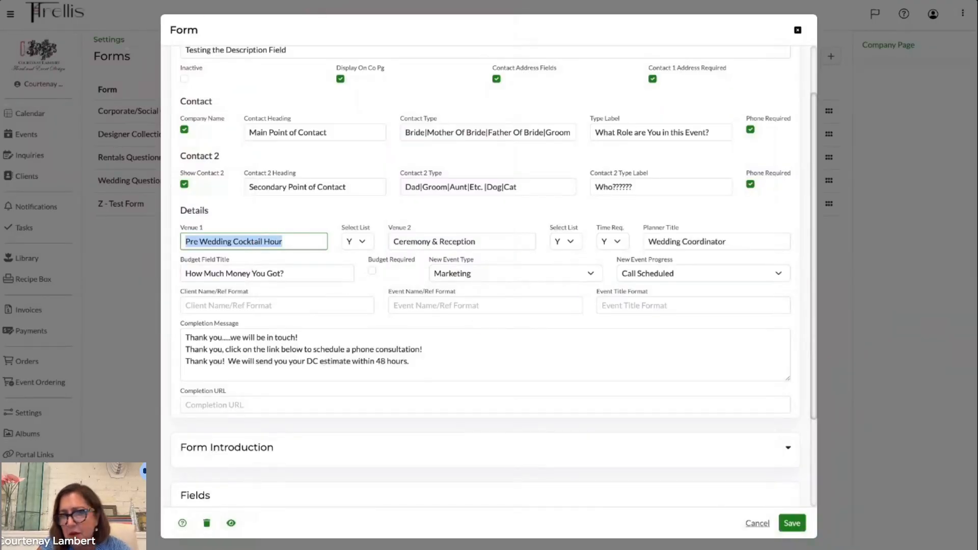
pyautogui.press('BackSpace')
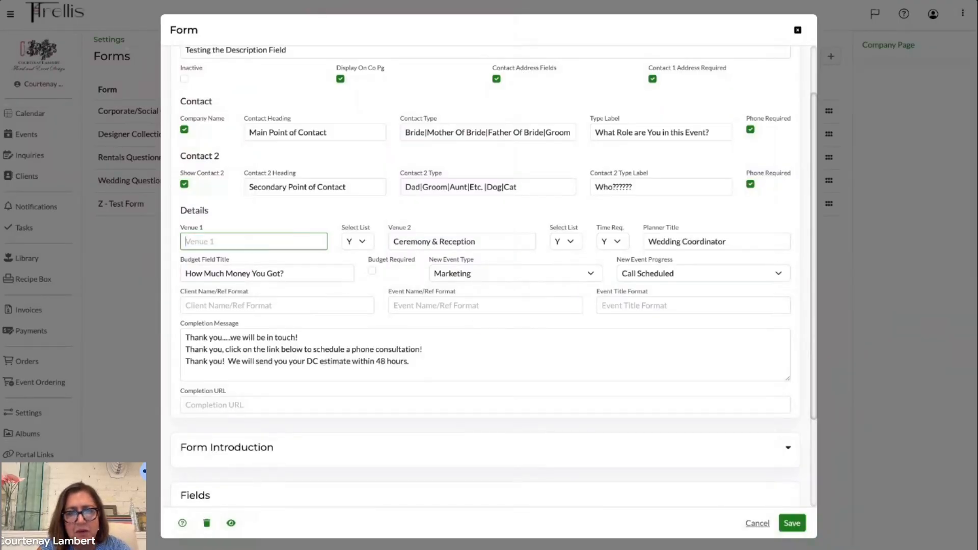
pyautogui.click(792, 523)
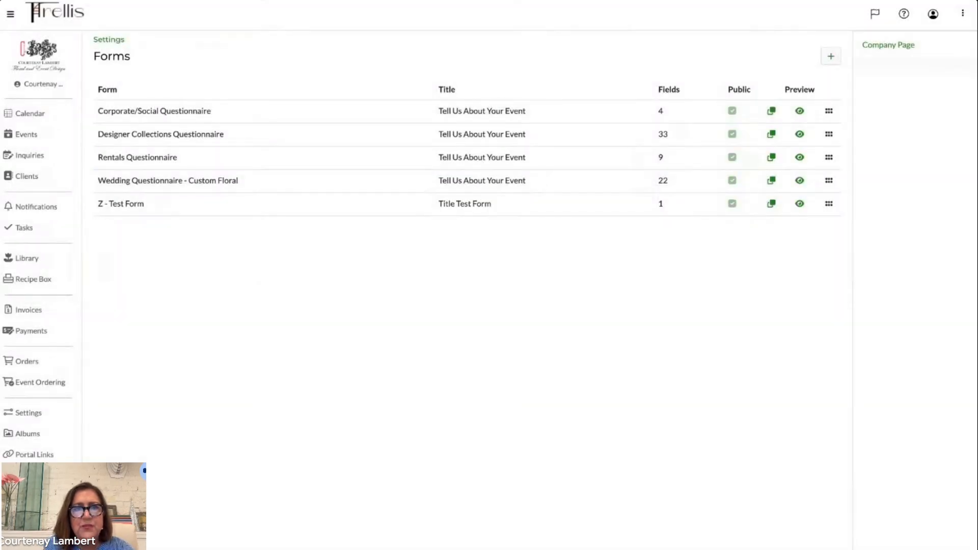
pyautogui.click(105, 1)
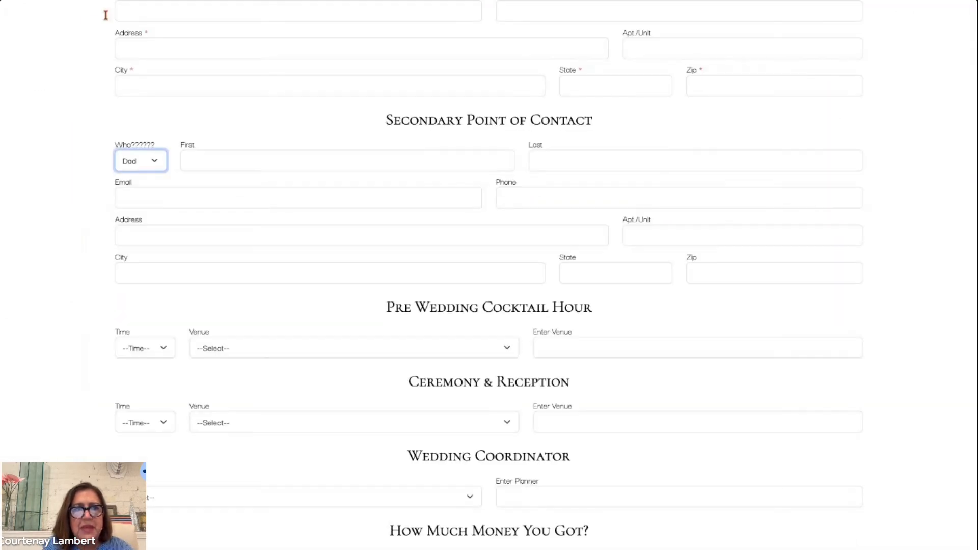
# - Set Venue 1 to Ceremony and Venue 2 to Reception in the Z - Test Form and save it
pyautogui.click(67, 1)
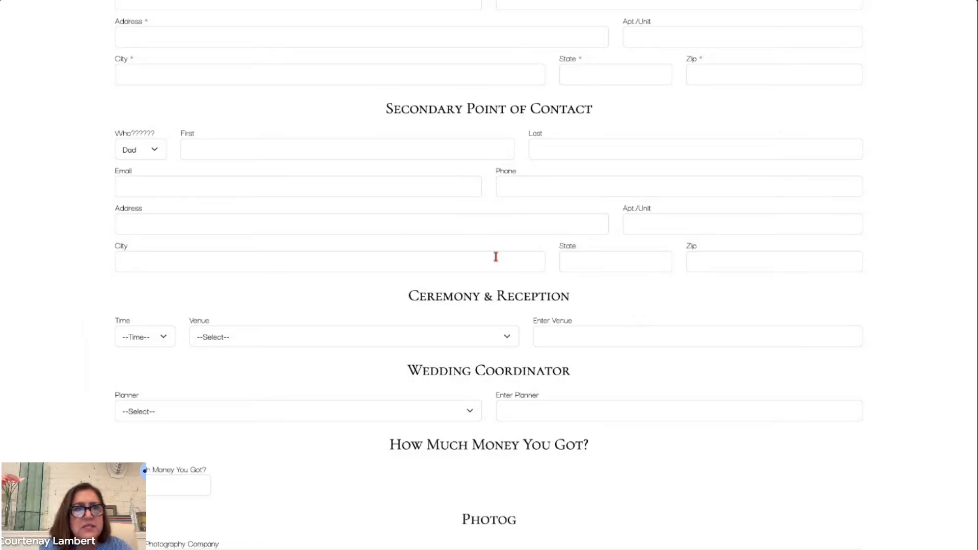
pyautogui.click(326, 1)
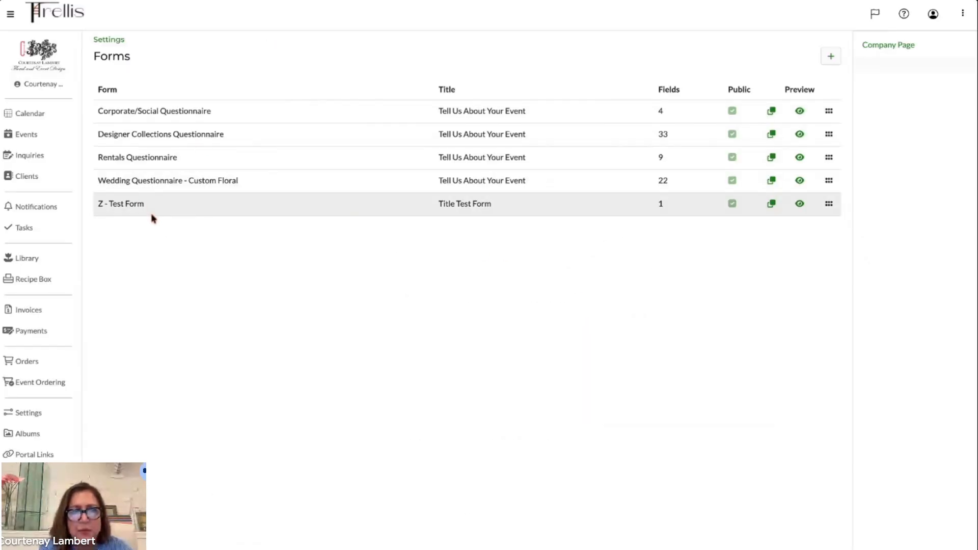
pyautogui.click(138, 203)
pyautogui.click(208, 306)
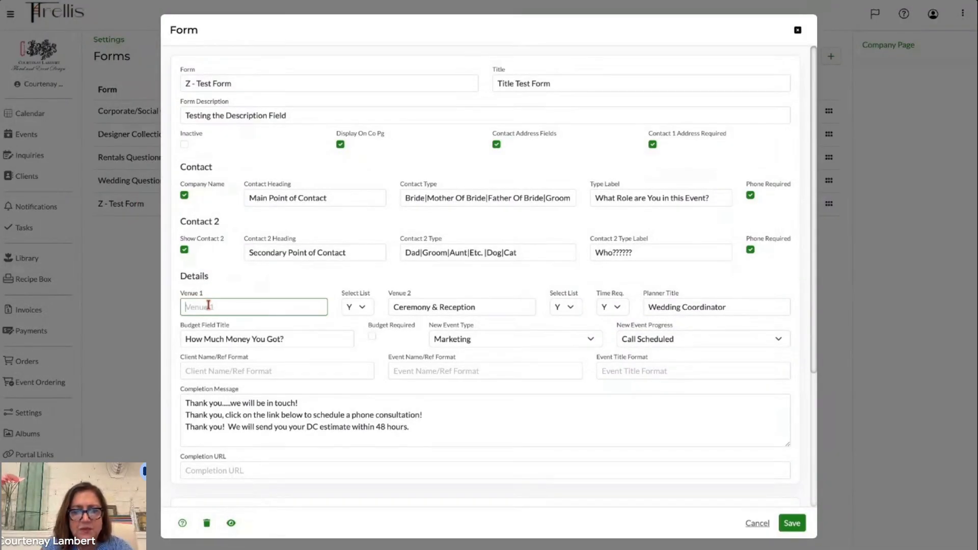
pyautogui.write('Ceremony')
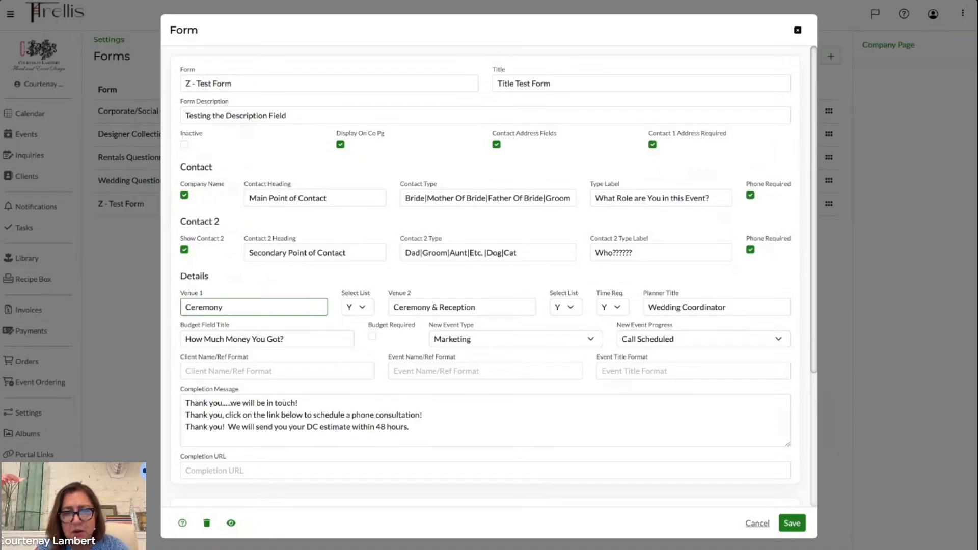
pyautogui.press('Tab')
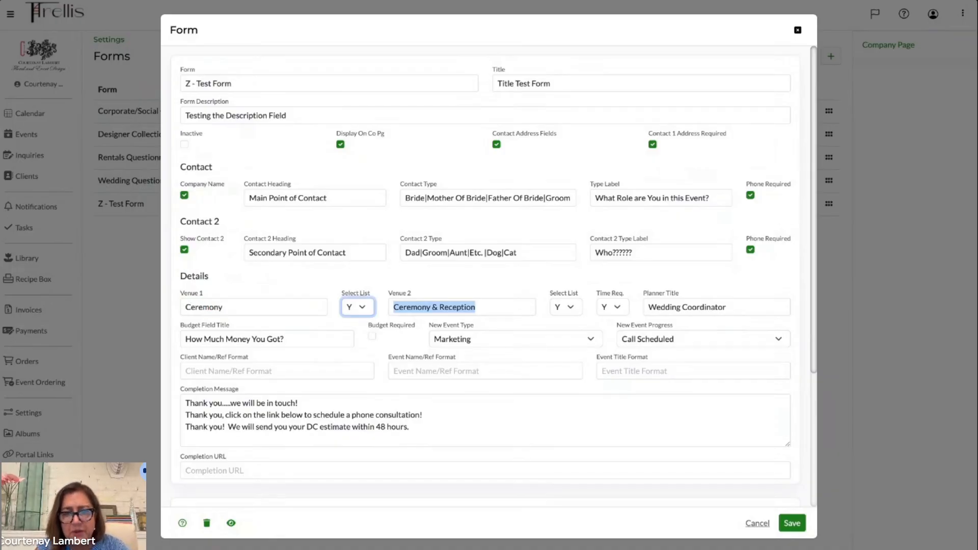
pyautogui.press('Tab')
pyautogui.write('Re')
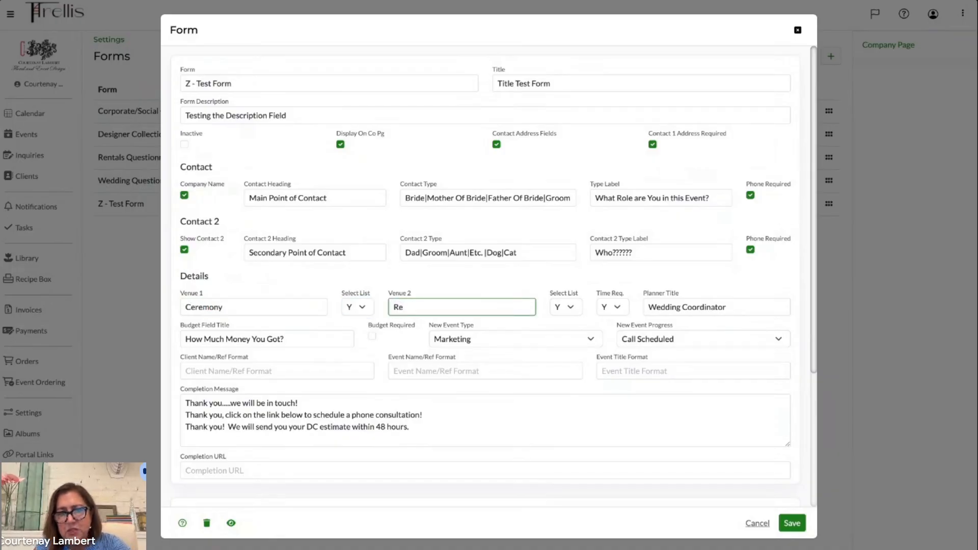
pyautogui.write('ception')
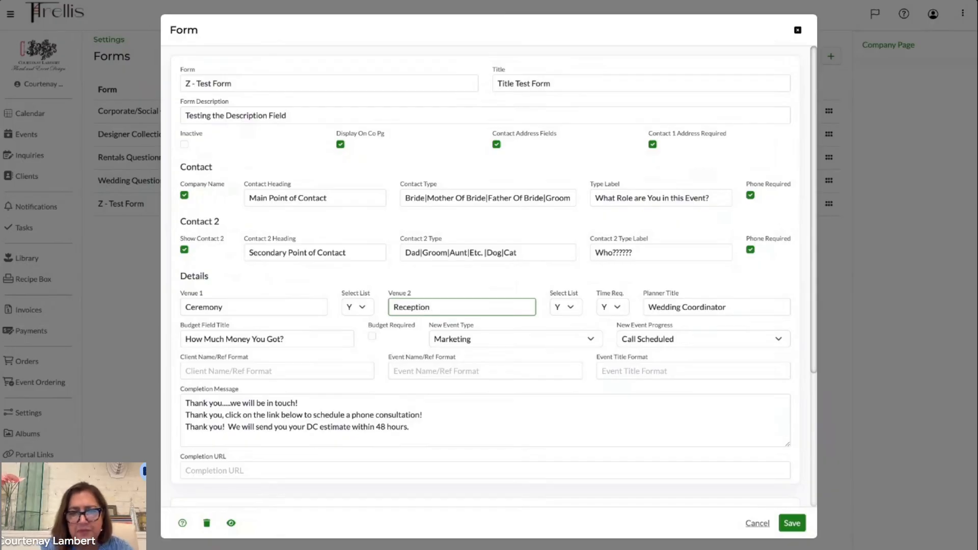
pyautogui.click(792, 523)
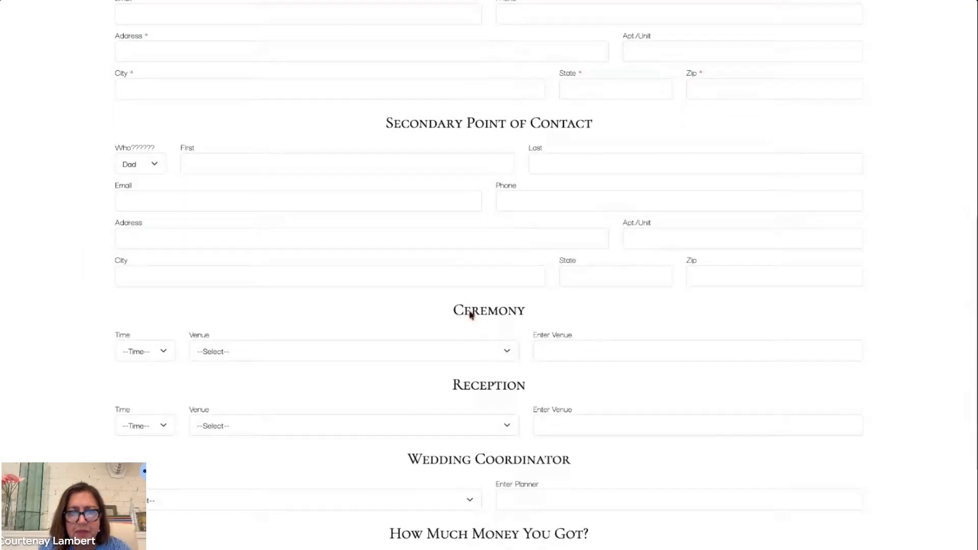
# - Compare the venue Select List settings with the Ceremony, Reception and planner drop-downs on the public form preview
pyautogui.scroll(-3, 472, 310)
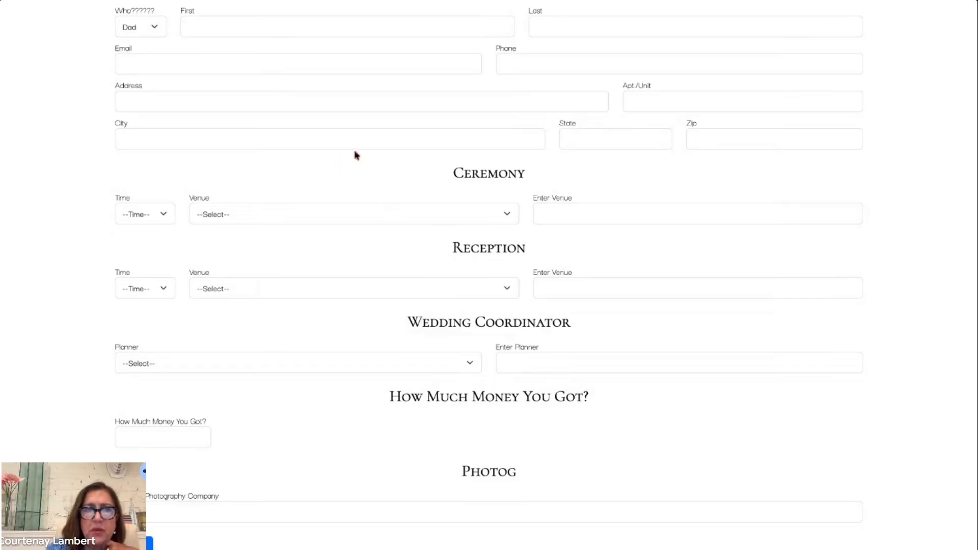
pyautogui.click(228, 1)
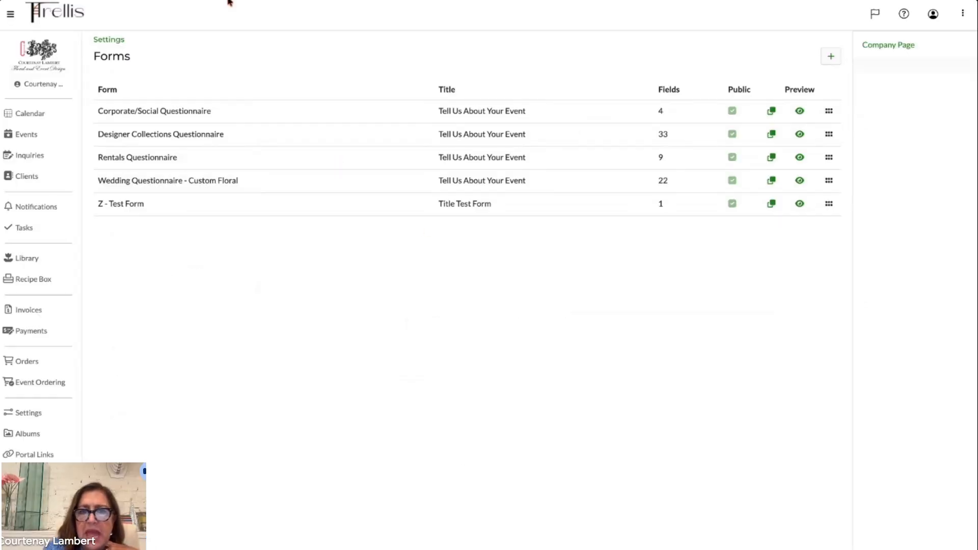
pyautogui.click(226, 209)
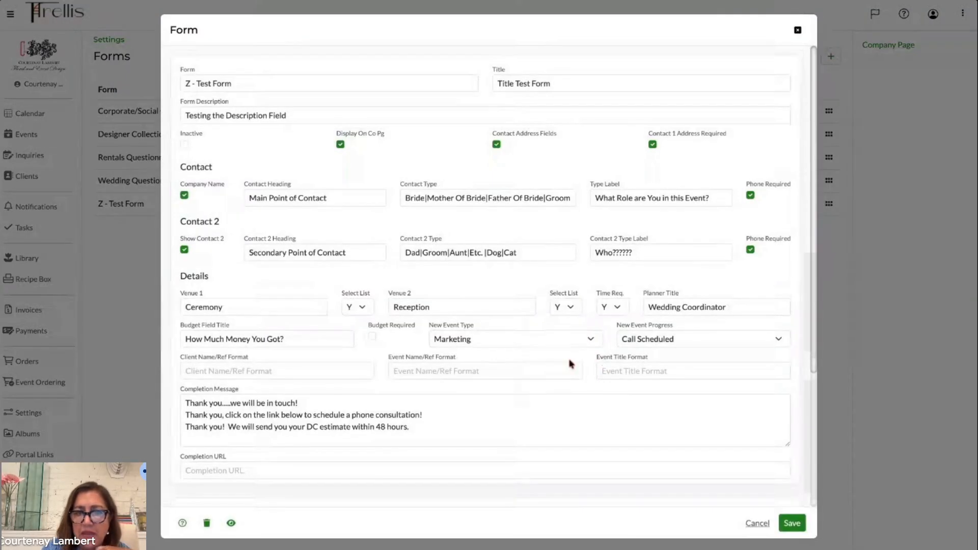
pyautogui.click(363, 308)
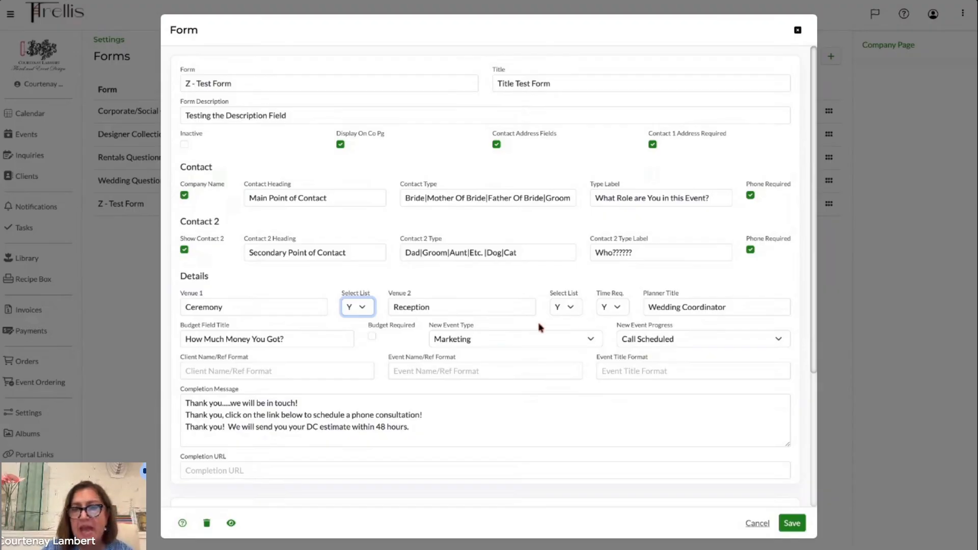
pyautogui.click(573, 308)
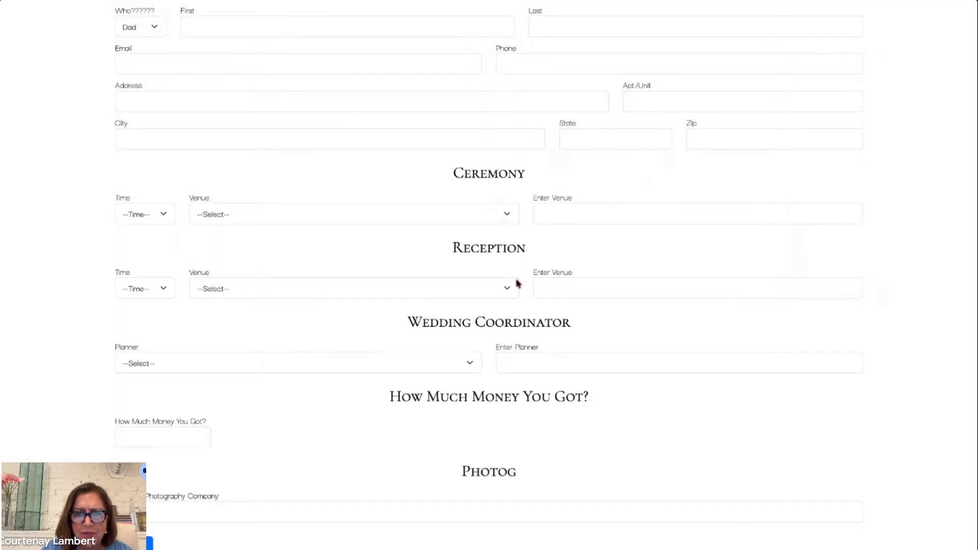
pyautogui.scroll(1, 517, 277)
pyautogui.scroll(-1, 517, 277)
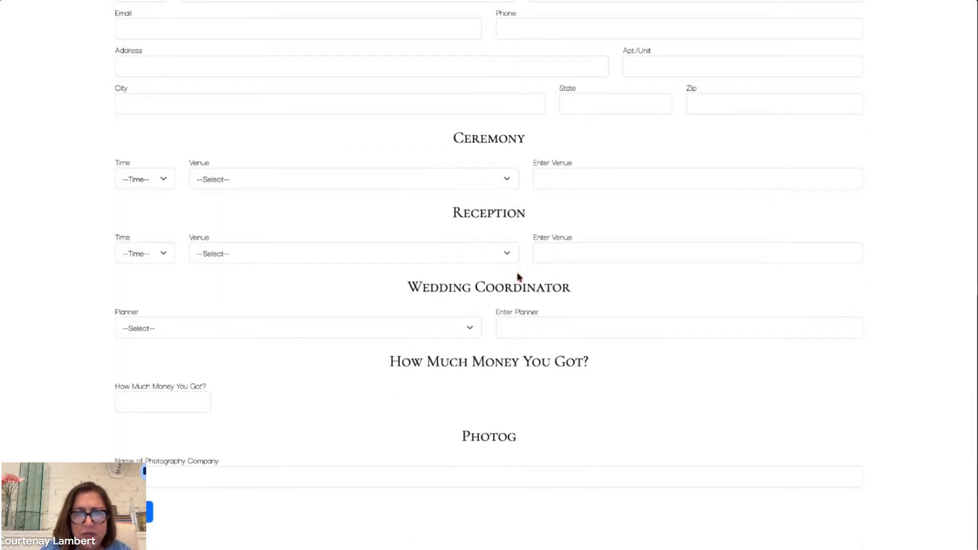
pyautogui.scroll(1, 518, 277)
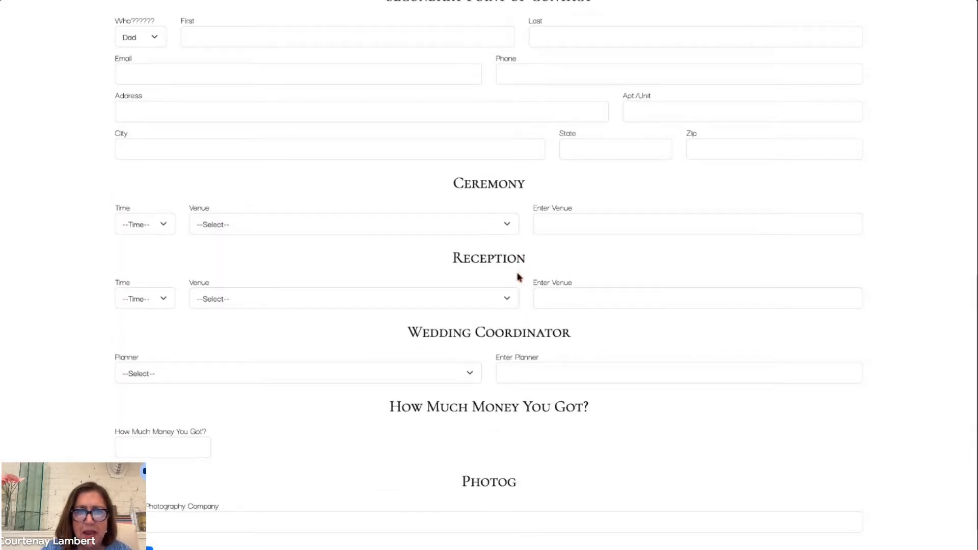
pyautogui.scroll(1, 517, 277)
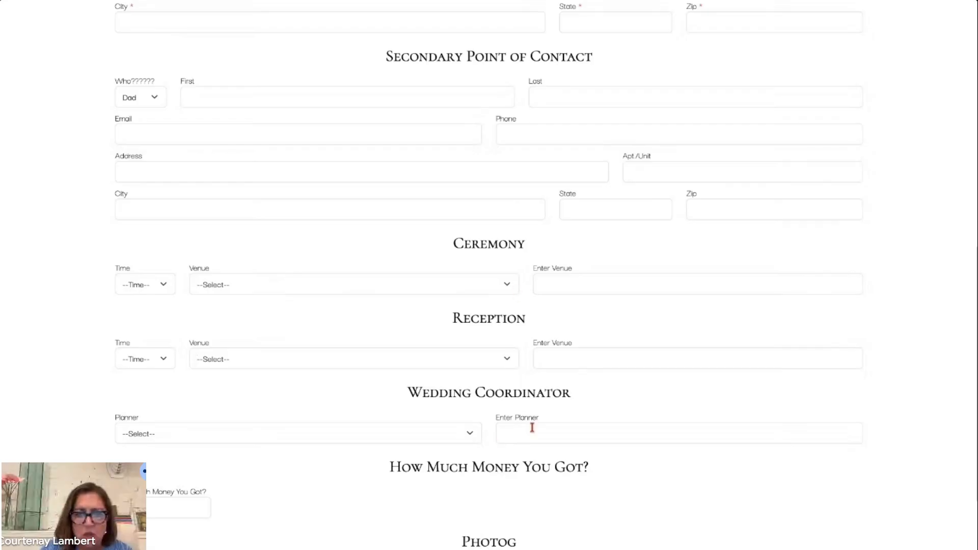
pyautogui.click(428, 434)
pyautogui.click(298, 2)
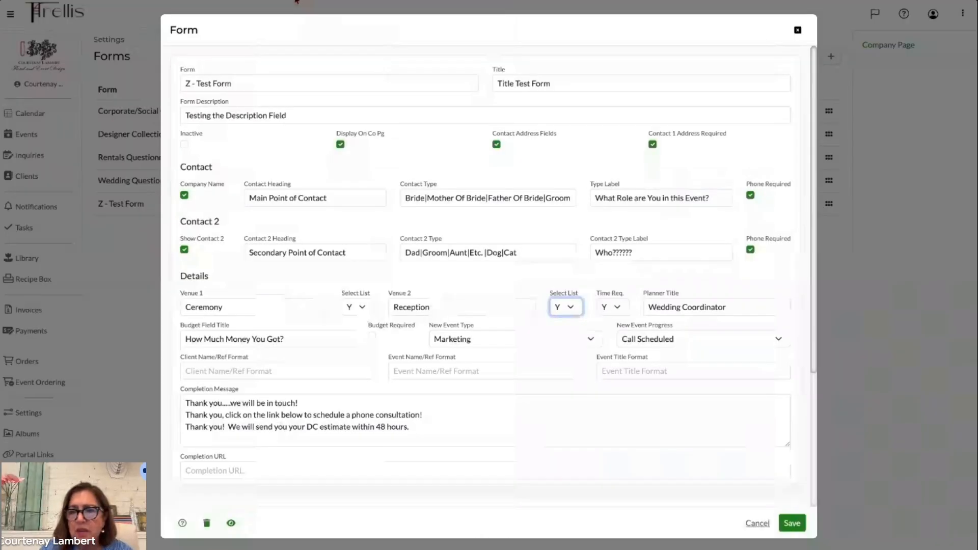
# - Clear the Planner Title field in the Z - Test Form, save it and check the preview
pyautogui.tripleClick(684, 306)
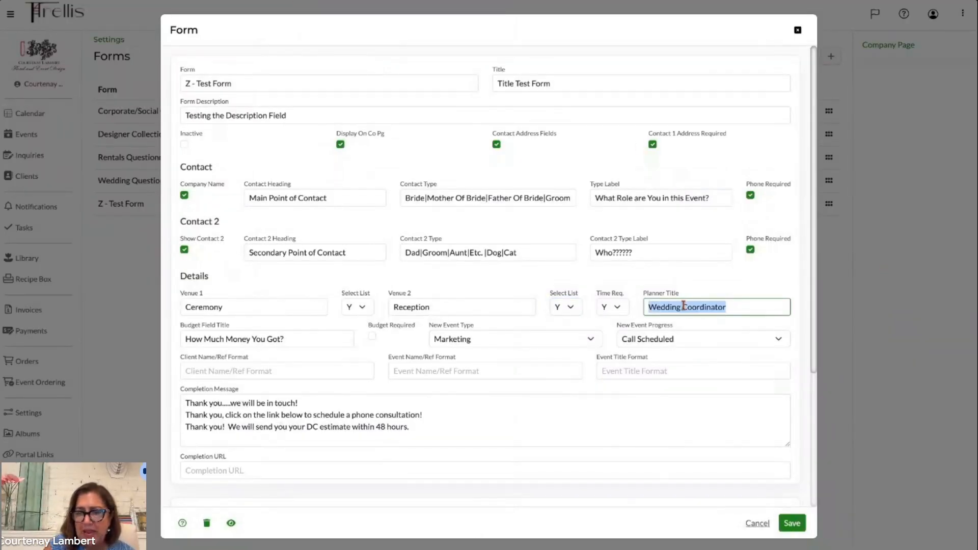
pyautogui.press('BackSpace')
pyautogui.click(791, 524)
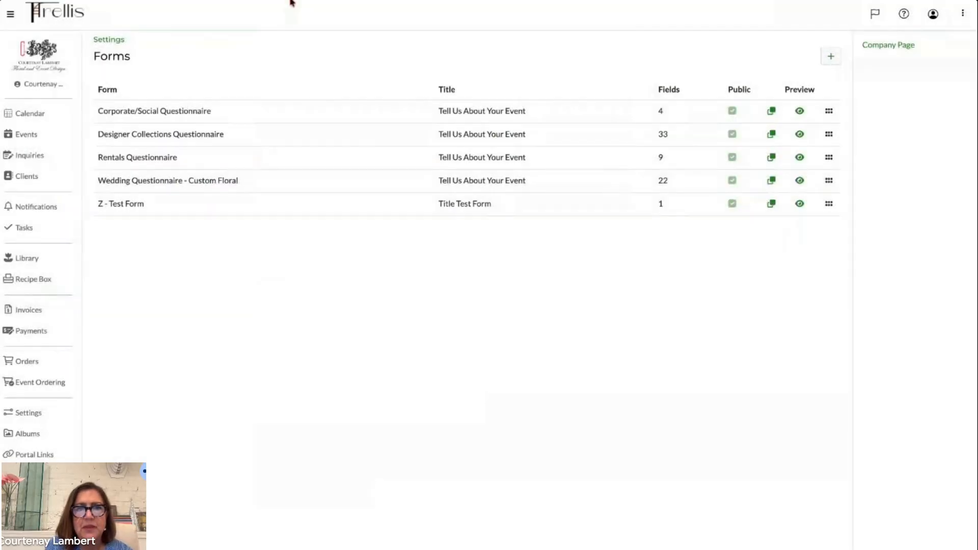
pyautogui.click(293, 2)
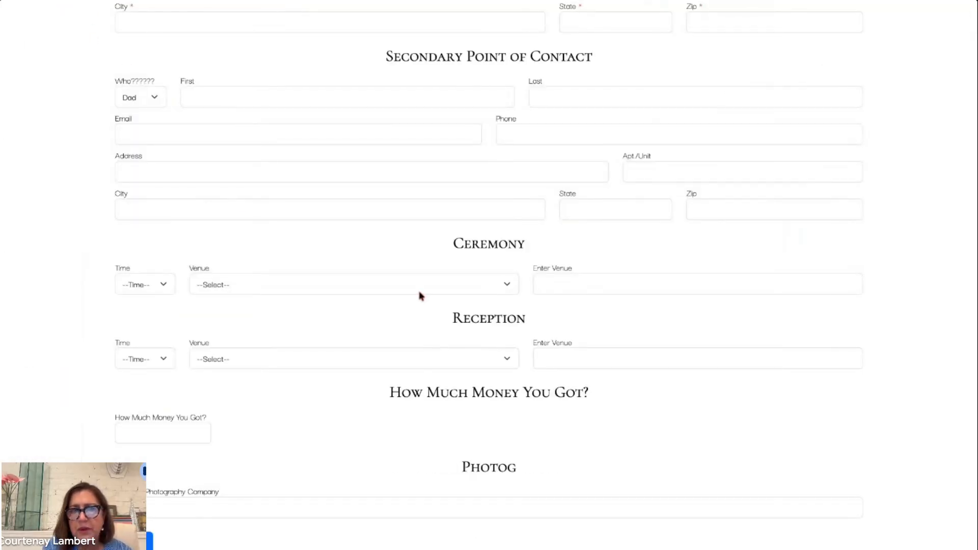
pyautogui.click(204, 1)
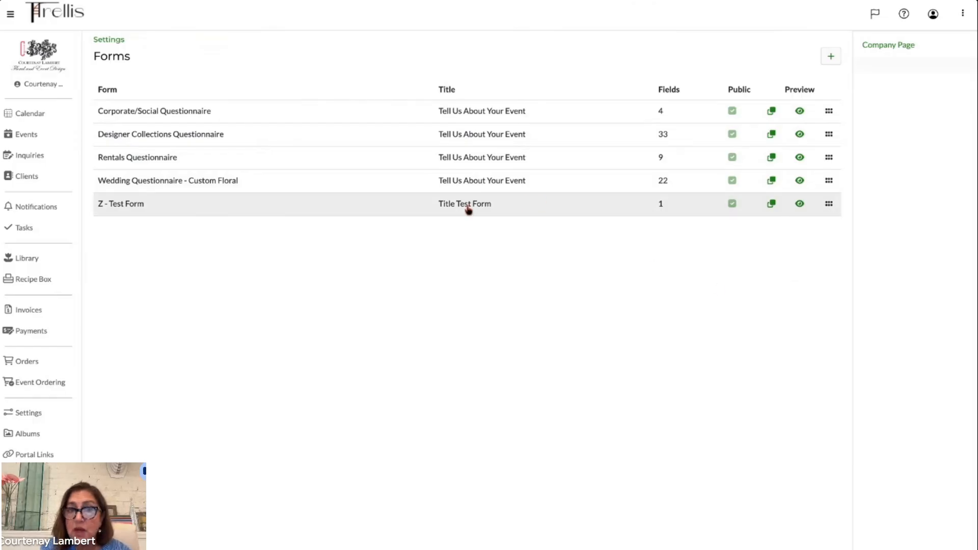
# - Set the Planner Title of the Z - Test Form to Planner and save it
pyautogui.click(334, 206)
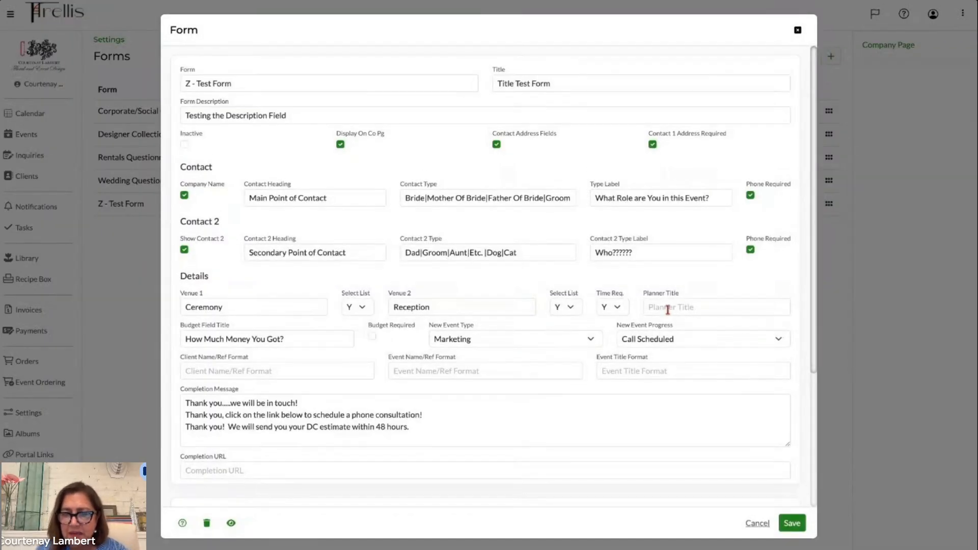
pyautogui.click(667, 306)
pyautogui.write('Pl')
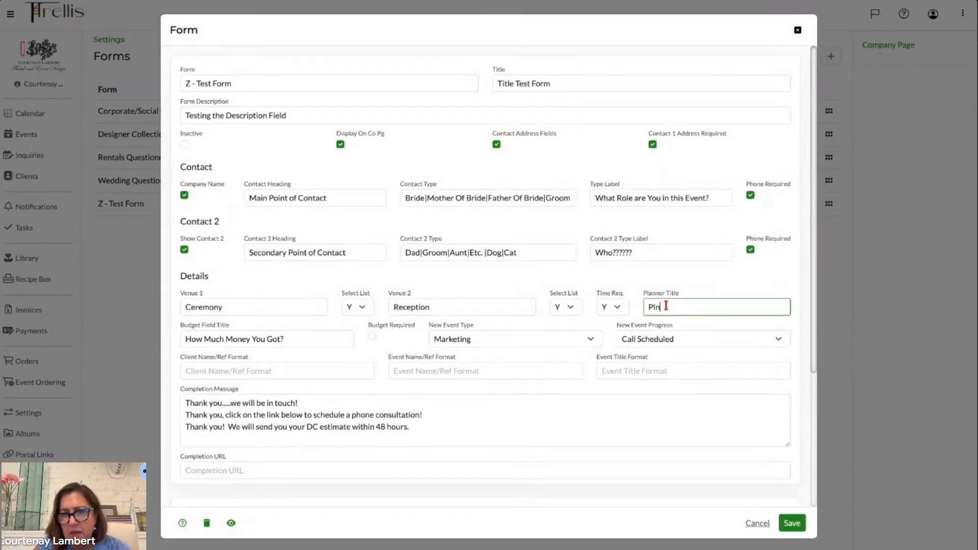
pyautogui.write('annner')
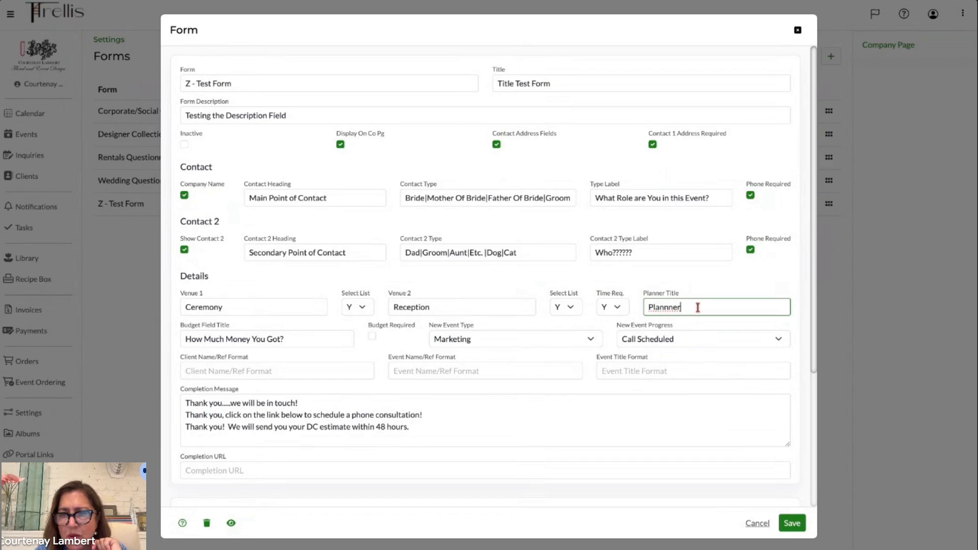
pyautogui.press('BackSpace')
pyautogui.press('BackSpace')
pyautogui.press('BackSpace')
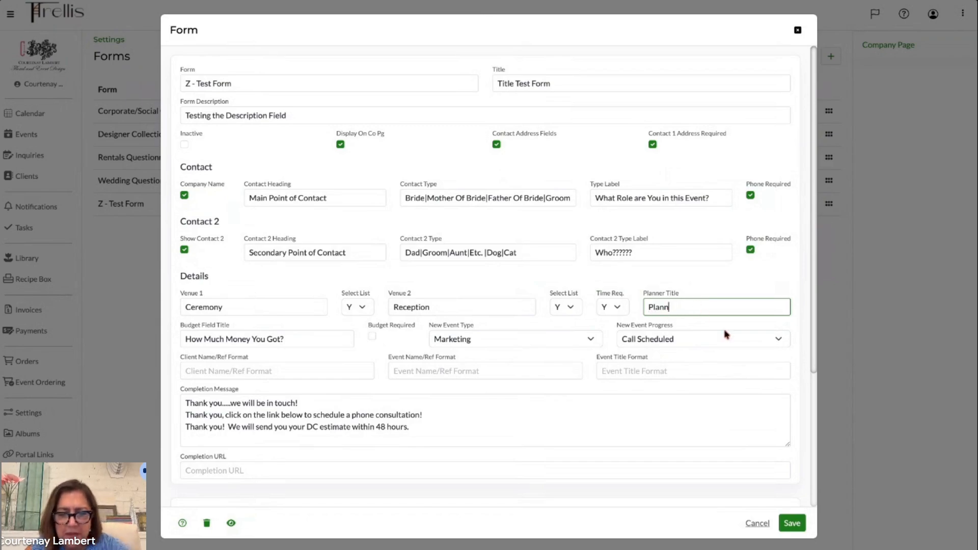
pyautogui.write('er')
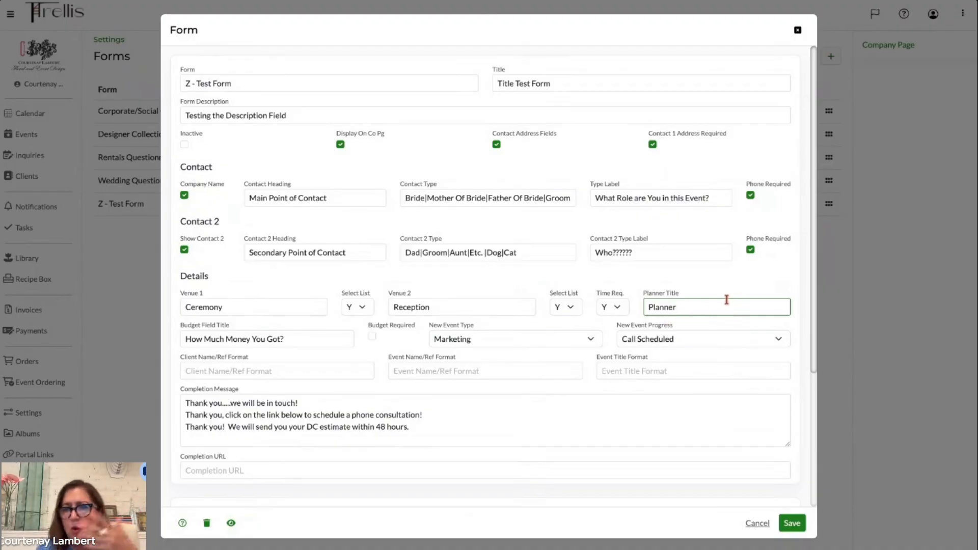
pyautogui.click(793, 524)
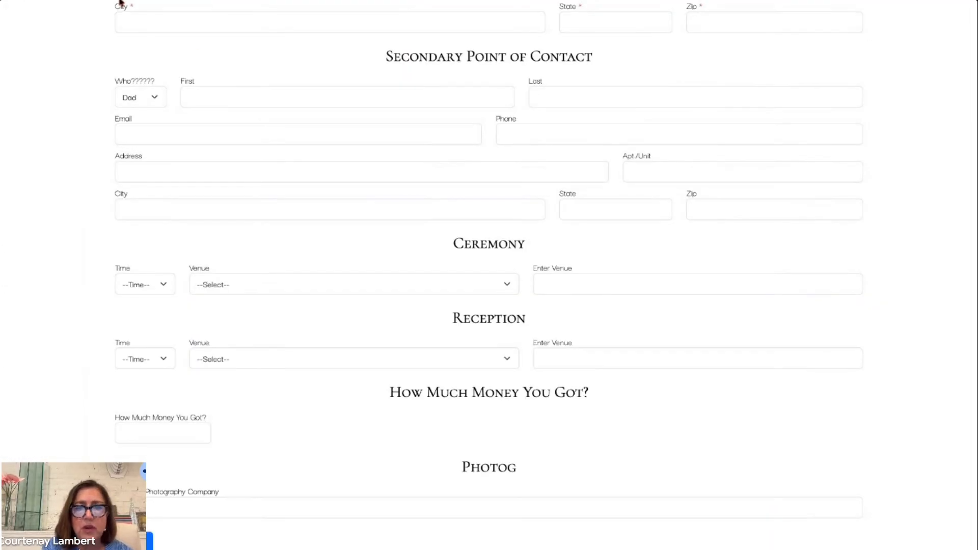
# - Check the Planner section and its drop-down on the public form preview
pyautogui.scroll(-2, 507, 362)
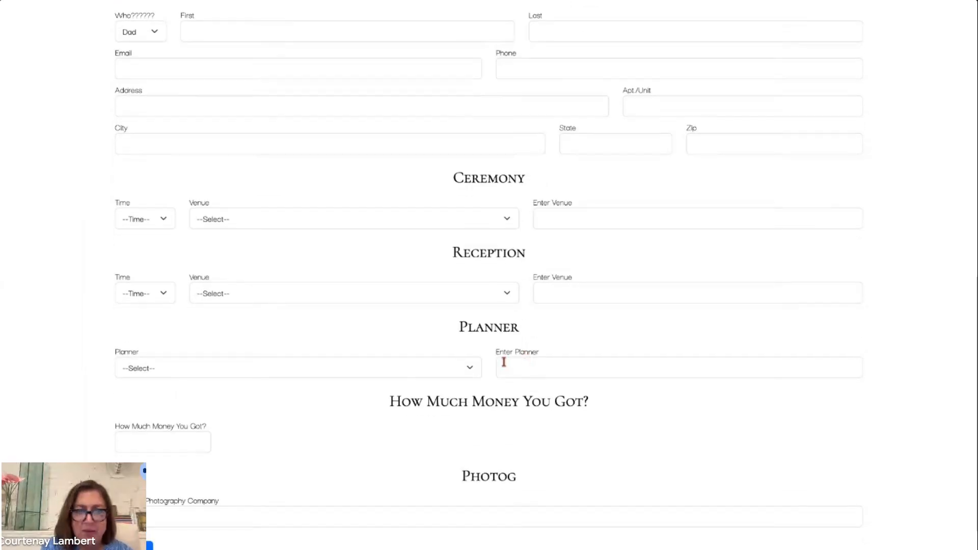
pyautogui.click(424, 376)
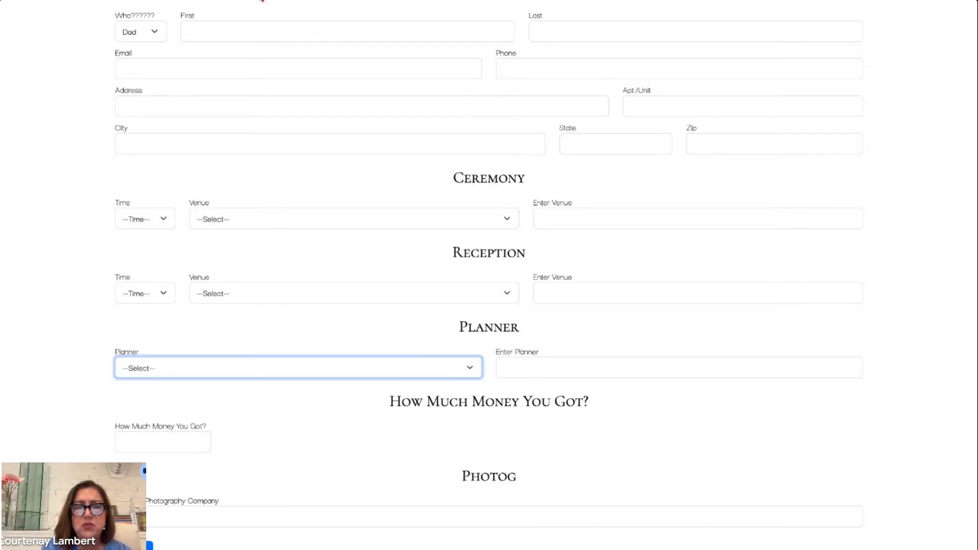
pyautogui.click(261, 0)
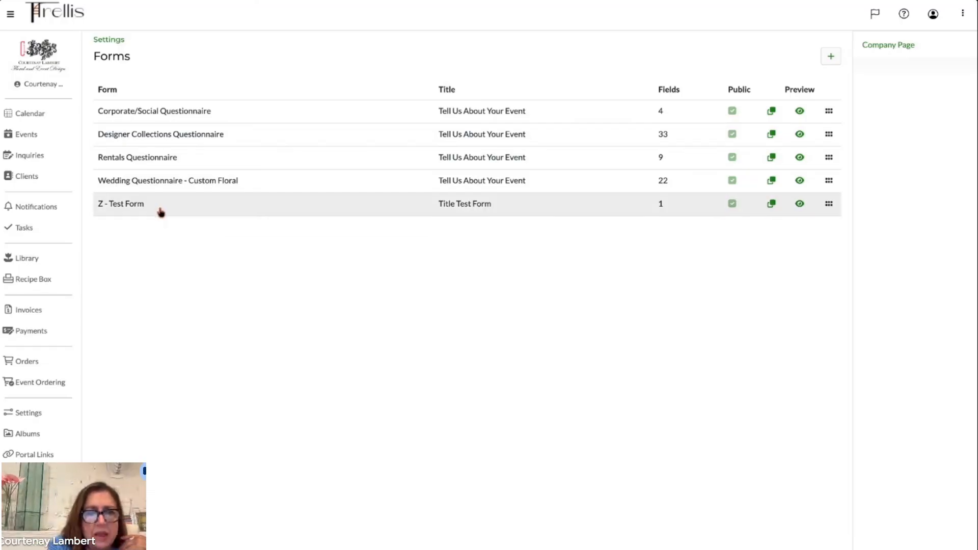
# - Open the Z - Test Form, set its Contact Heading to Bride and Contact 2 Heading to Groom, and save it
pyautogui.click(167, 217)
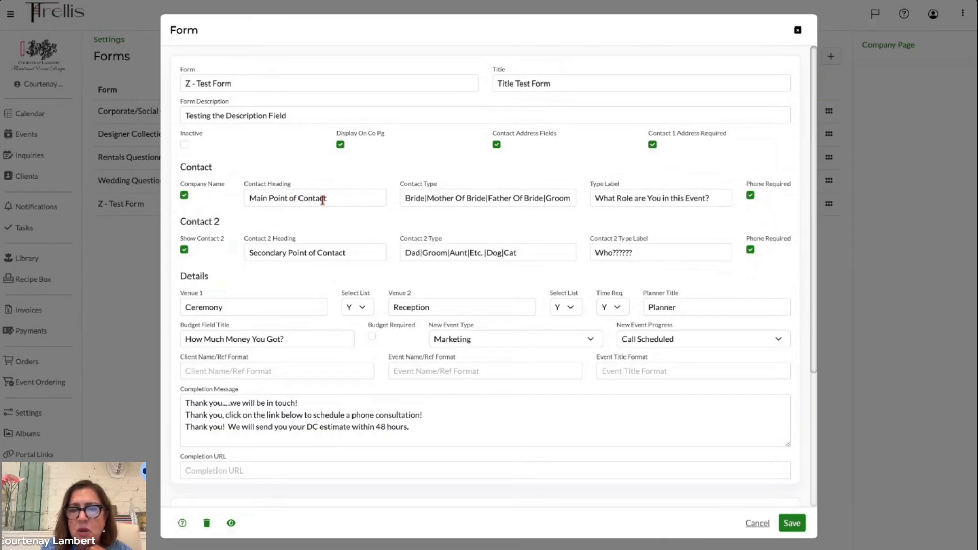
pyautogui.tripleClick(345, 197)
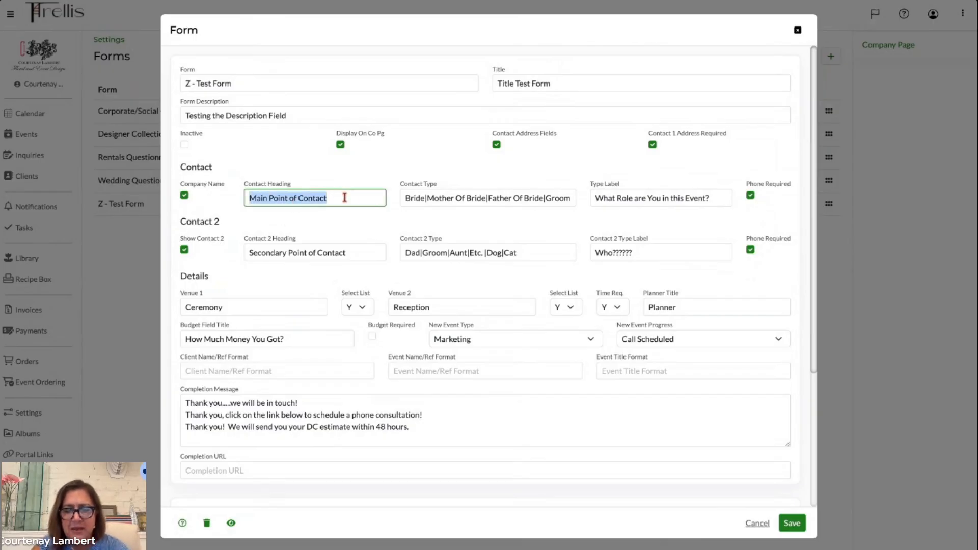
pyautogui.write('Bride')
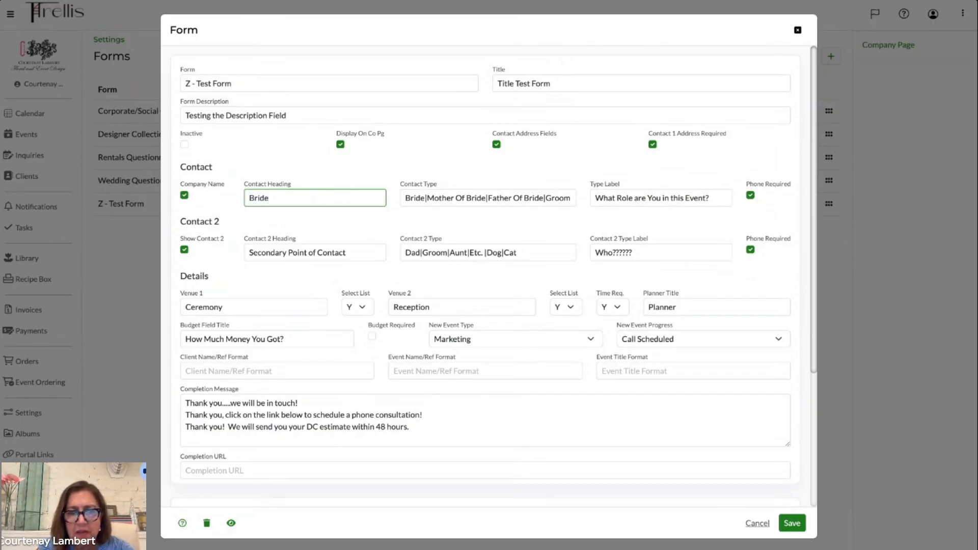
pyautogui.tripleClick(341, 253)
pyautogui.write('Groom')
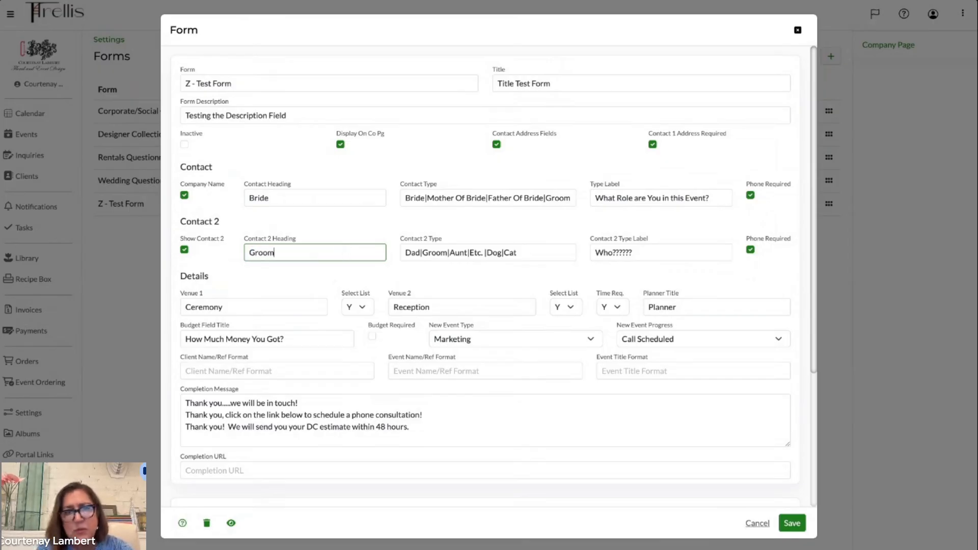
pyautogui.click(303, 283)
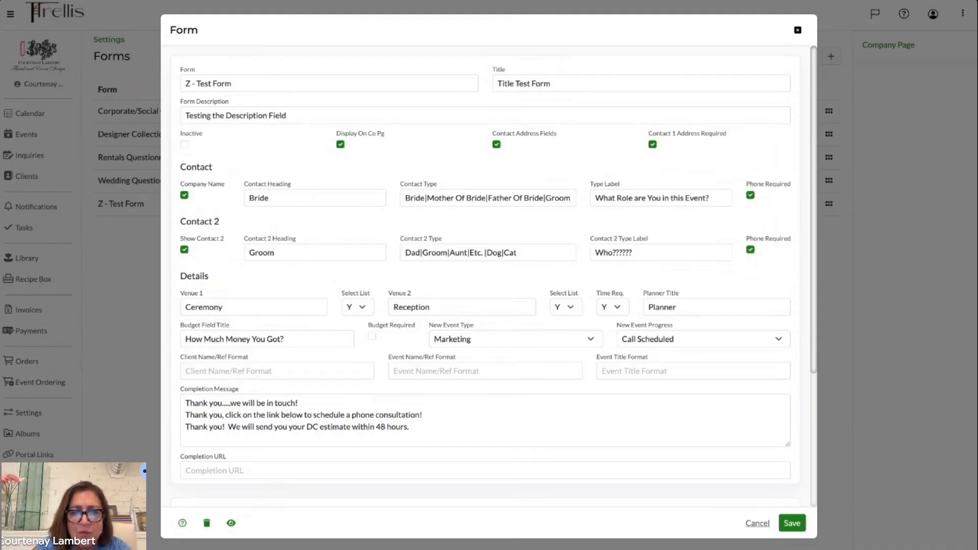
pyautogui.scroll(-4, 390, 384)
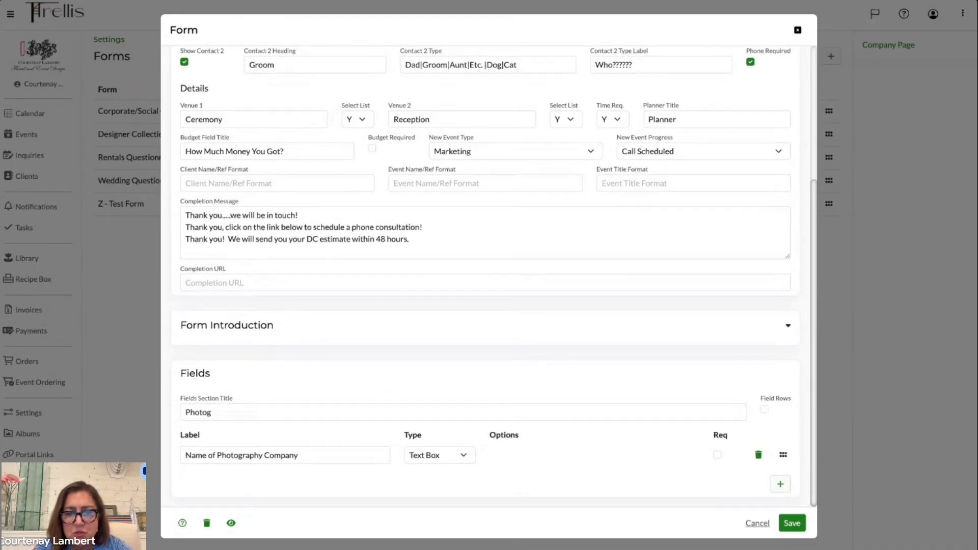
pyautogui.scroll(2, 382, 438)
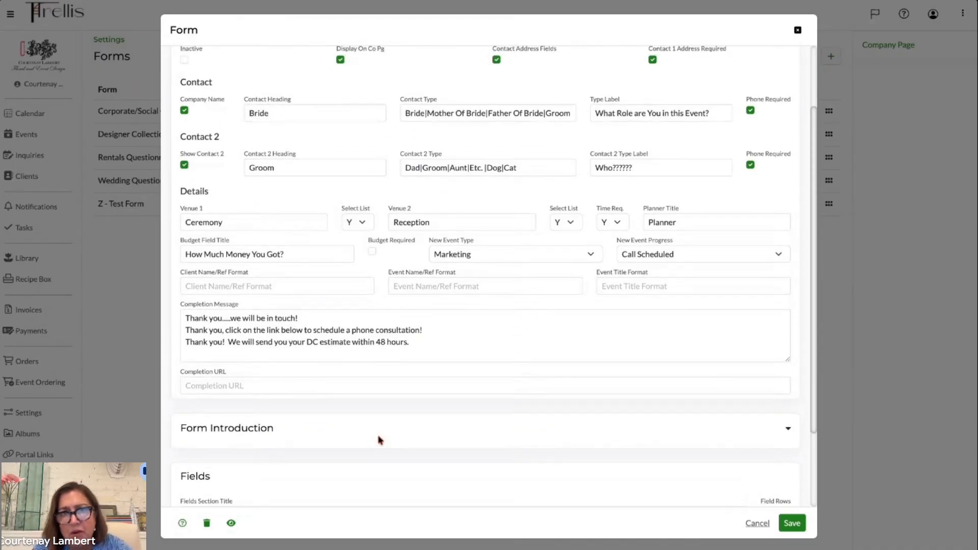
pyautogui.scroll(-2, 418, 280)
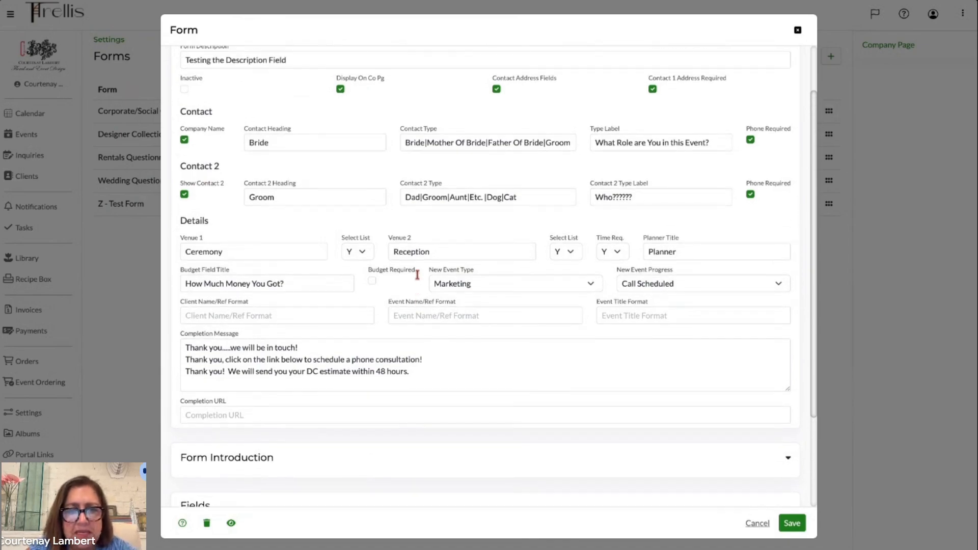
pyautogui.scroll(3, 418, 280)
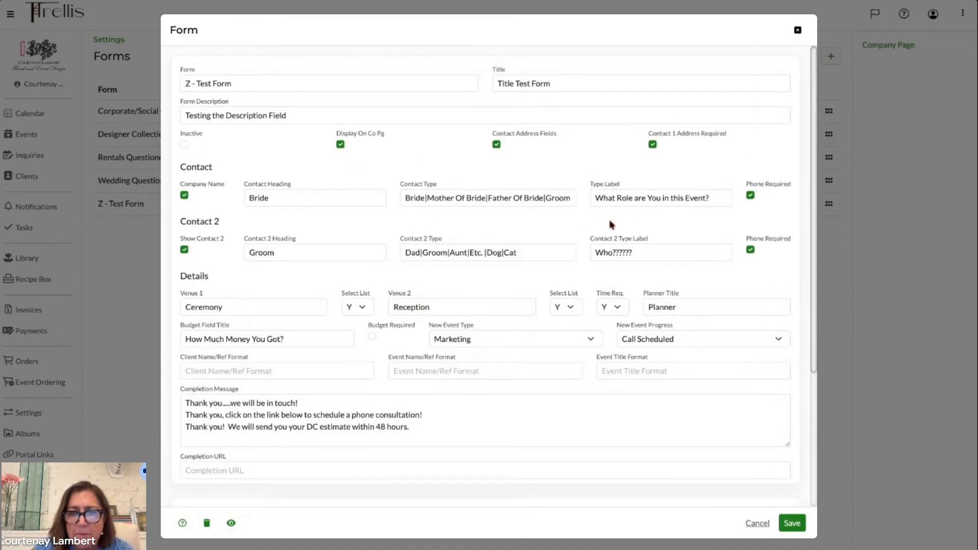
pyautogui.click(636, 197)
pyautogui.tripleClick(636, 198)
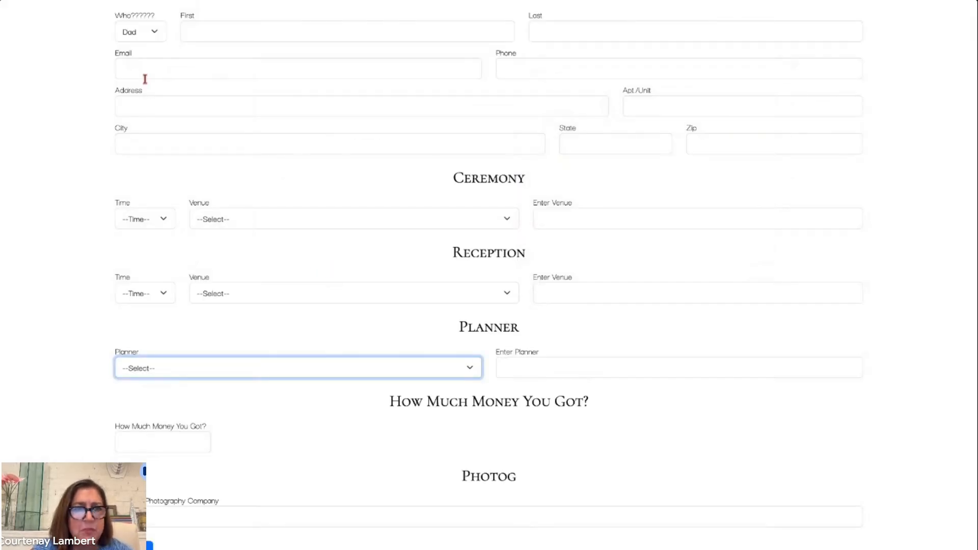
pyautogui.scroll(5, 192, 188)
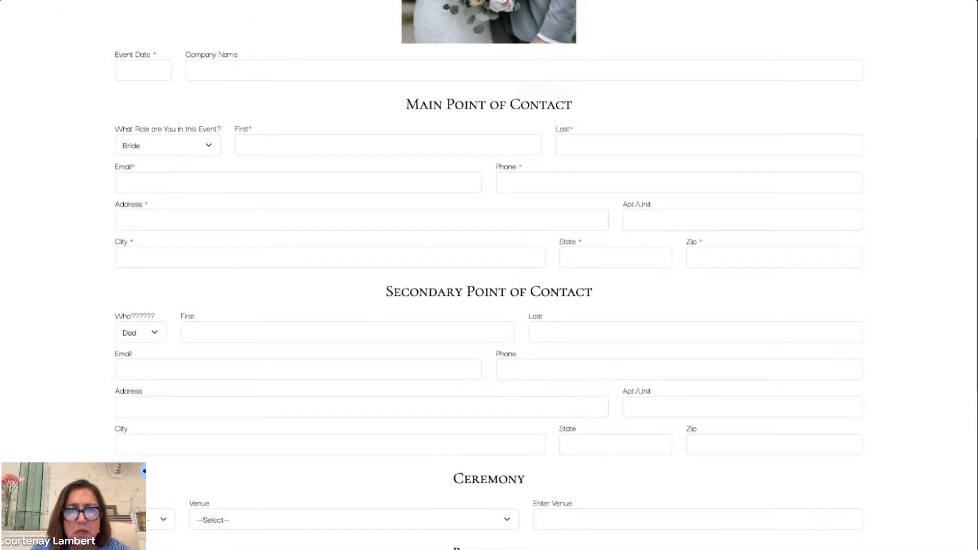
pyautogui.hotkey('ctrl', 'shift', 'Tab')
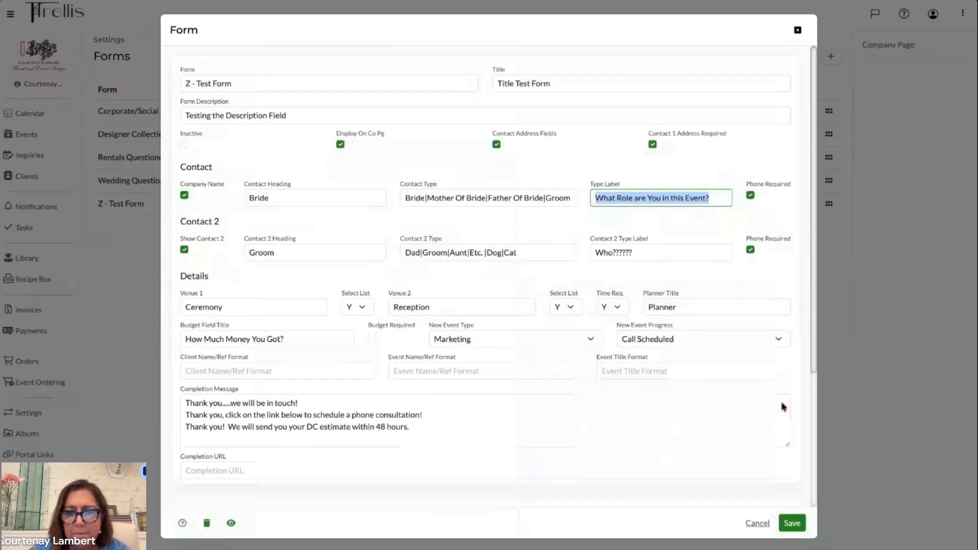
pyautogui.click(793, 525)
# - Reload the public form preview to check the contact section headings, then return to the forms list
pyautogui.hotkey('ctrl', 'Tab')
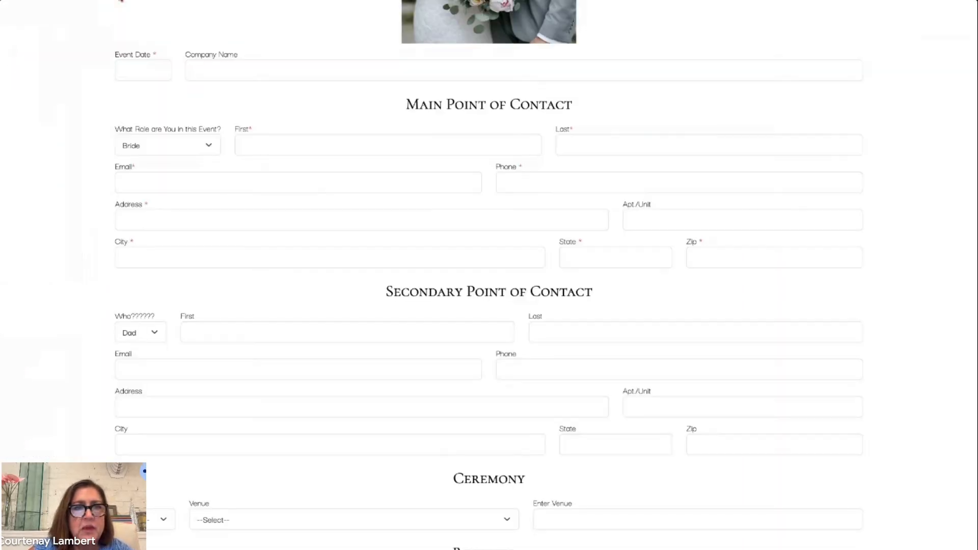
pyautogui.click(84, 1)
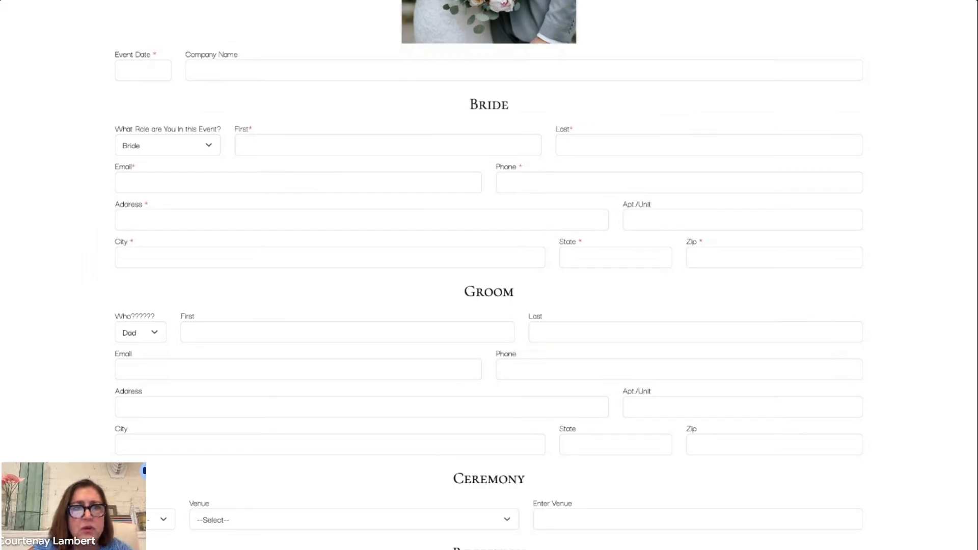
pyautogui.hotkey('ctrl', 'Tab')
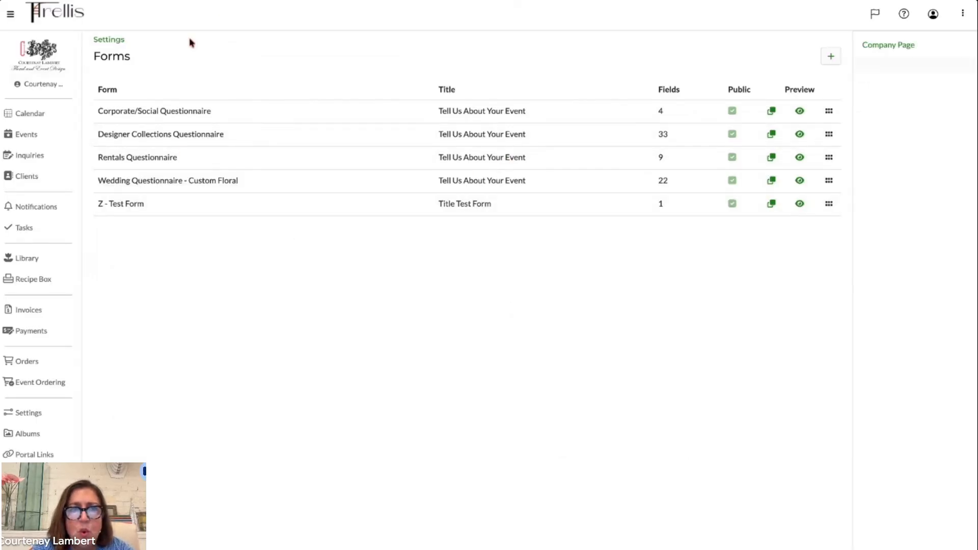
pyautogui.click(190, 2)
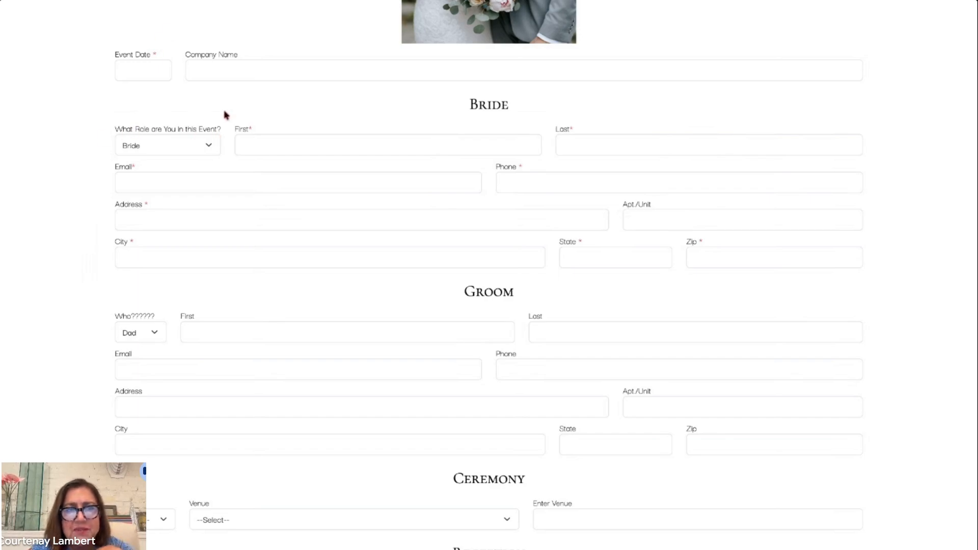
pyautogui.click(144, 1)
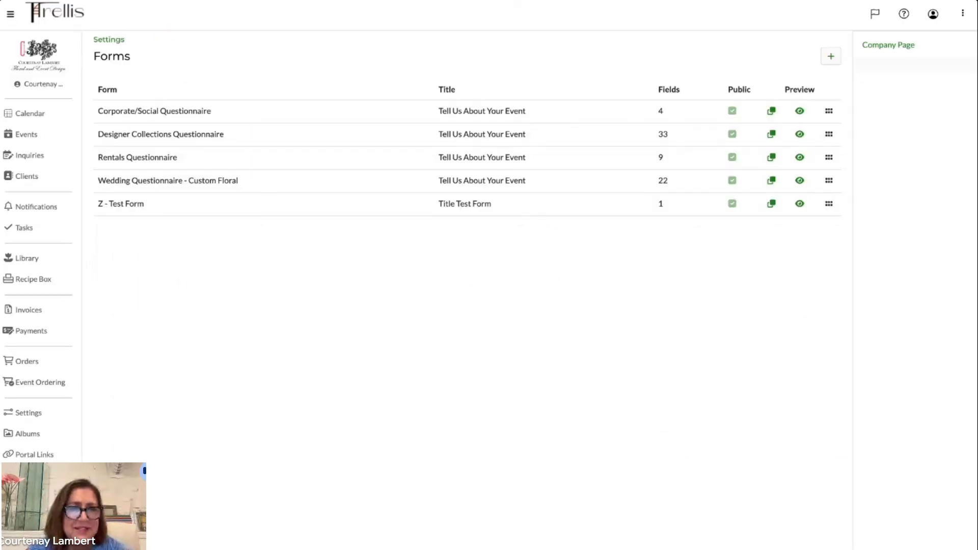
# - Clear both type labels of the Z - Test Form, set the Type Label to Bride and try to save
pyautogui.click(139, 209)
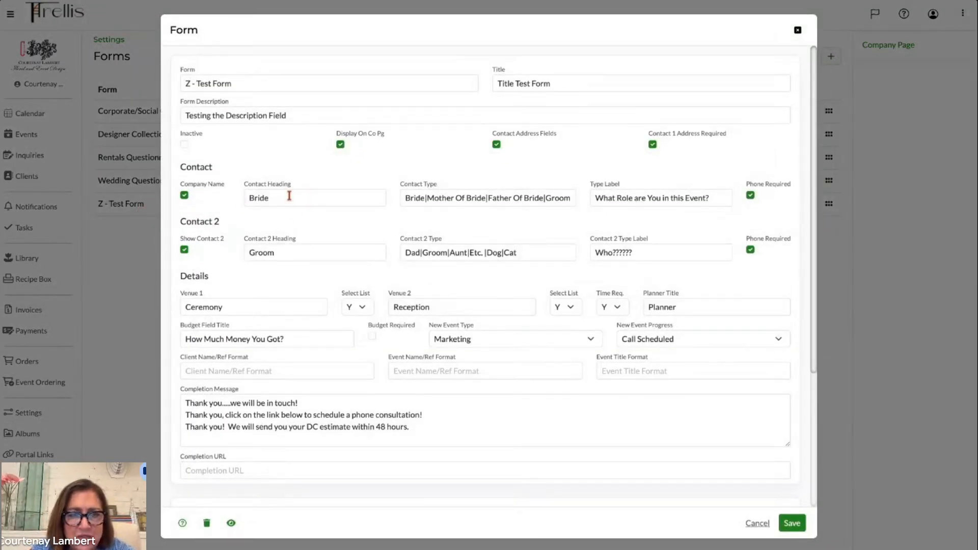
pyautogui.tripleClick(633, 200)
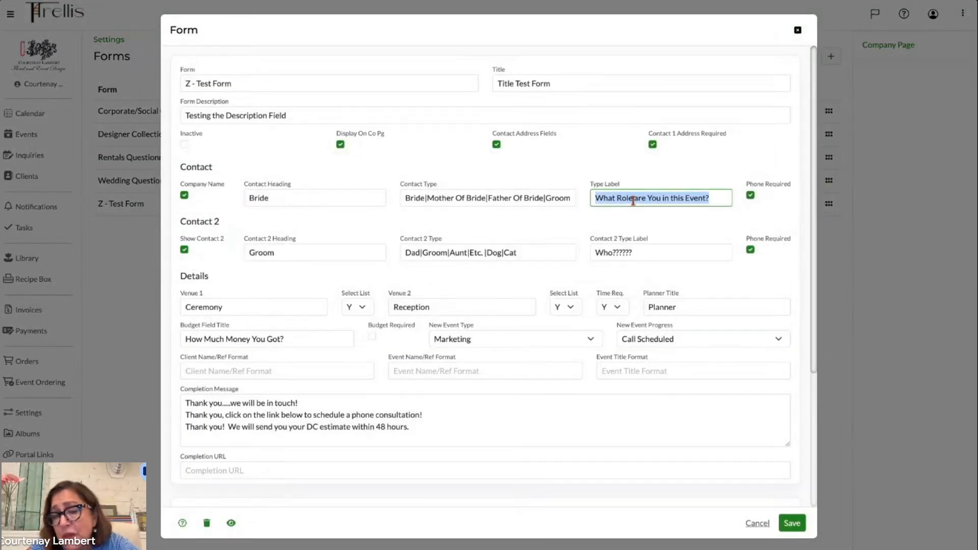
pyautogui.press('BackSpace')
pyautogui.tripleClick(624, 253)
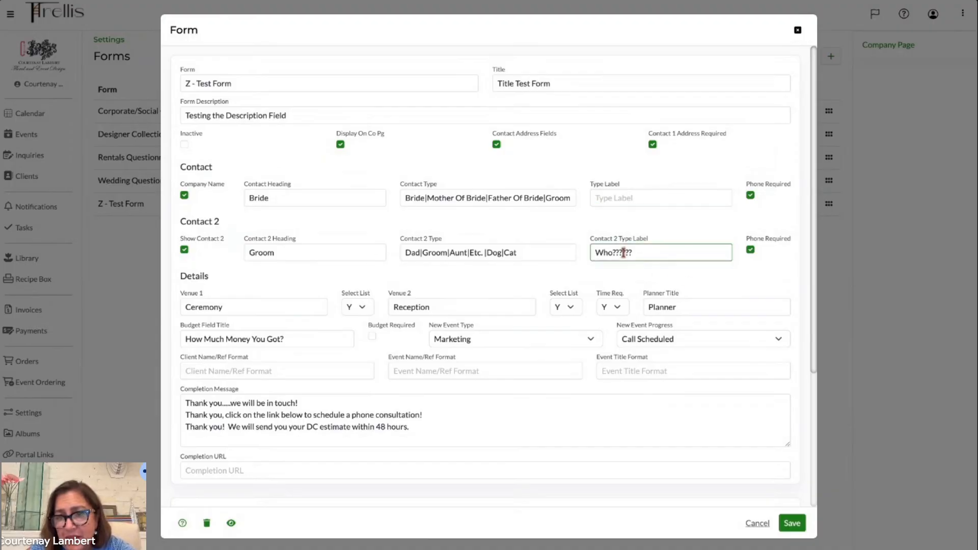
pyautogui.press('BackSpace')
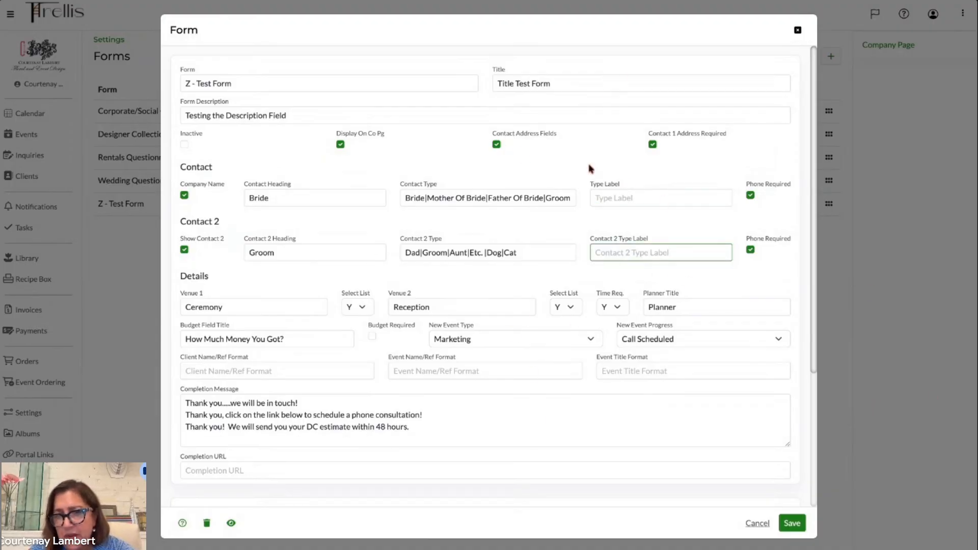
pyautogui.click(605, 196)
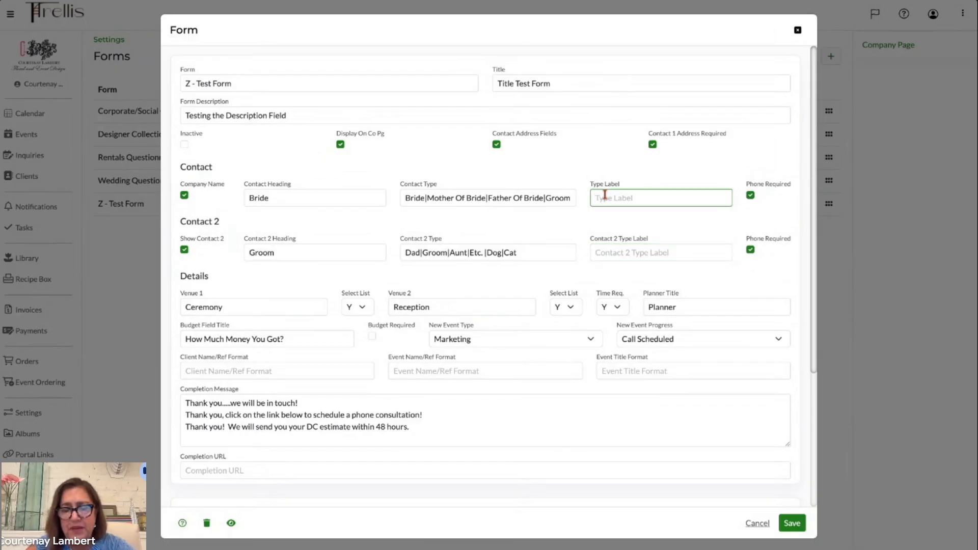
pyautogui.write('Bride')
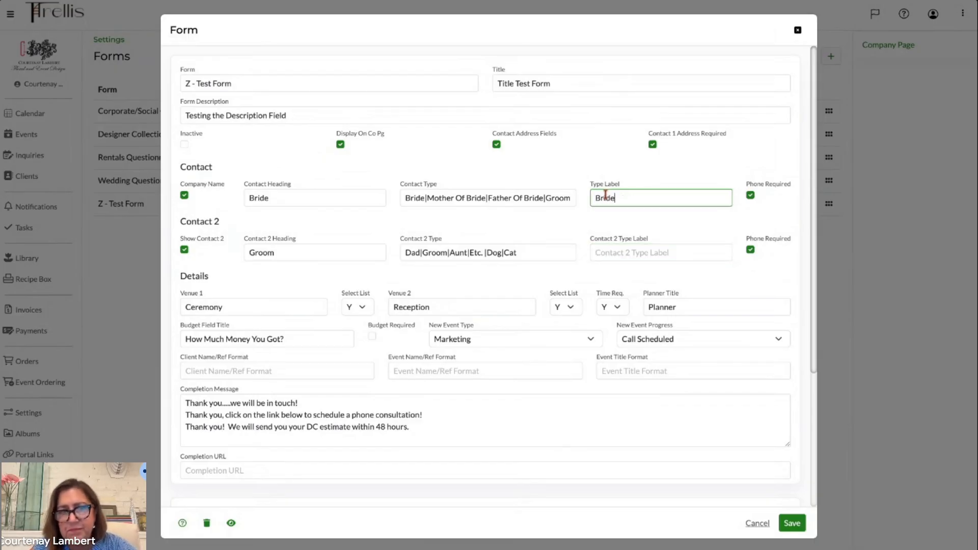
pyautogui.click(792, 524)
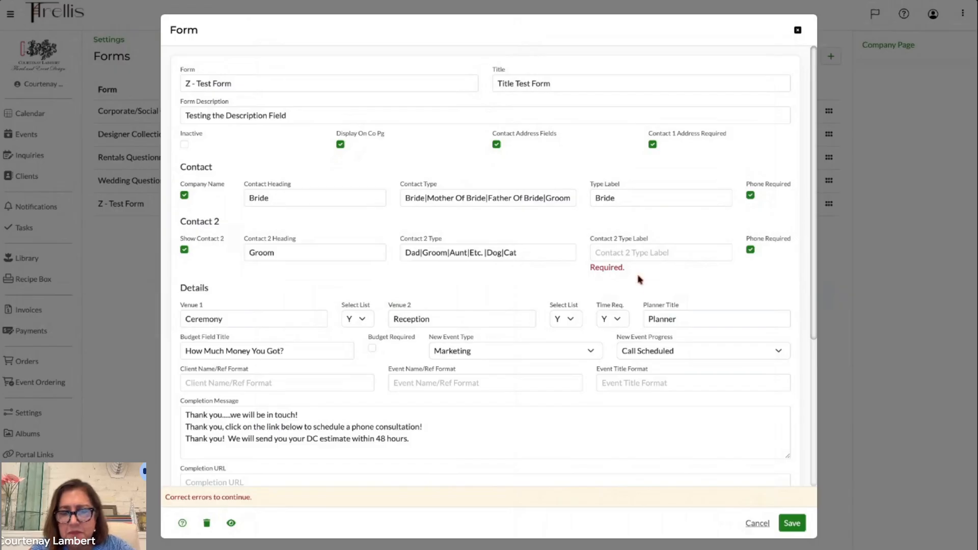
# - Set the Contact 2 Type Label to Groom and save the form
pyautogui.click(621, 253)
pyautogui.write('G')
pyautogui.press('BackSpace')
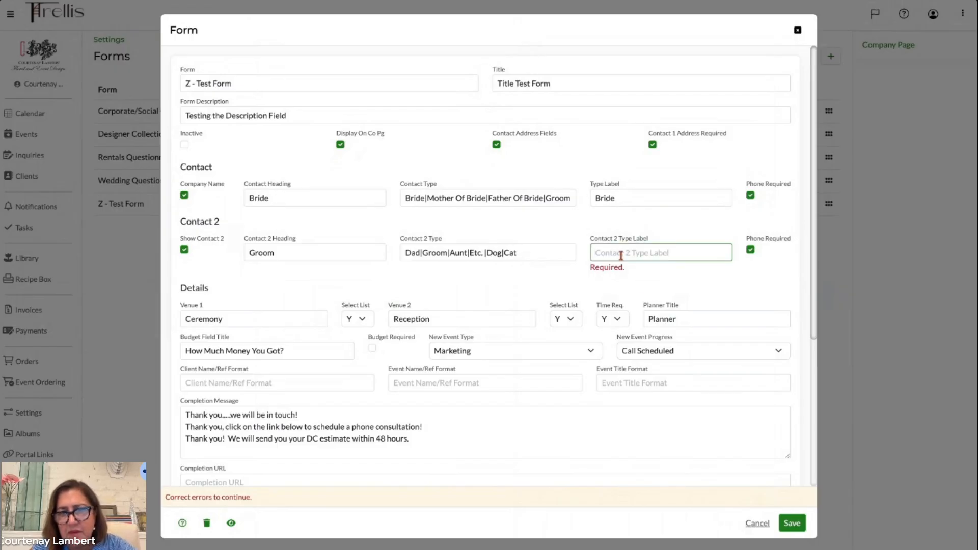
pyautogui.write('Groom')
pyautogui.click(792, 524)
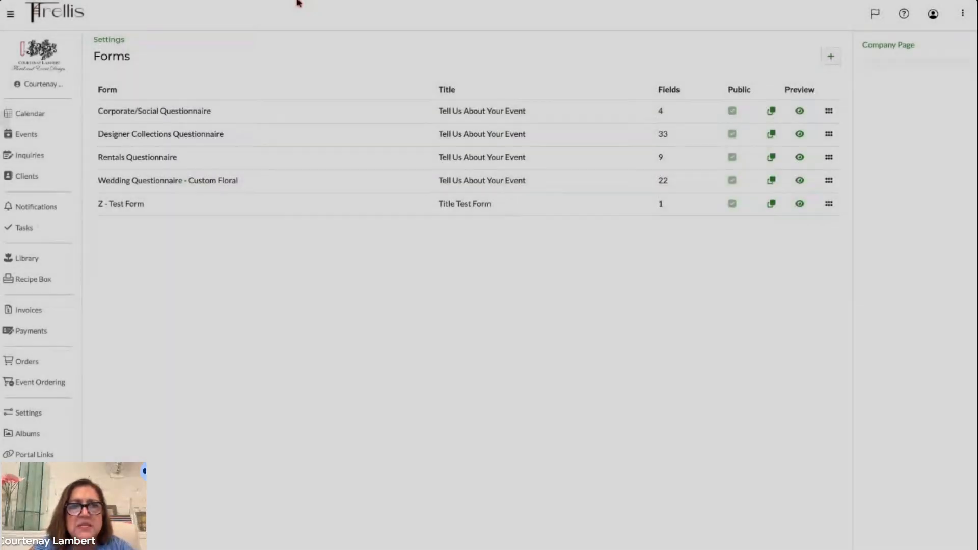
# - Check the Bride and Groom role labels and drop-down on the public form preview
pyautogui.click(299, 1)
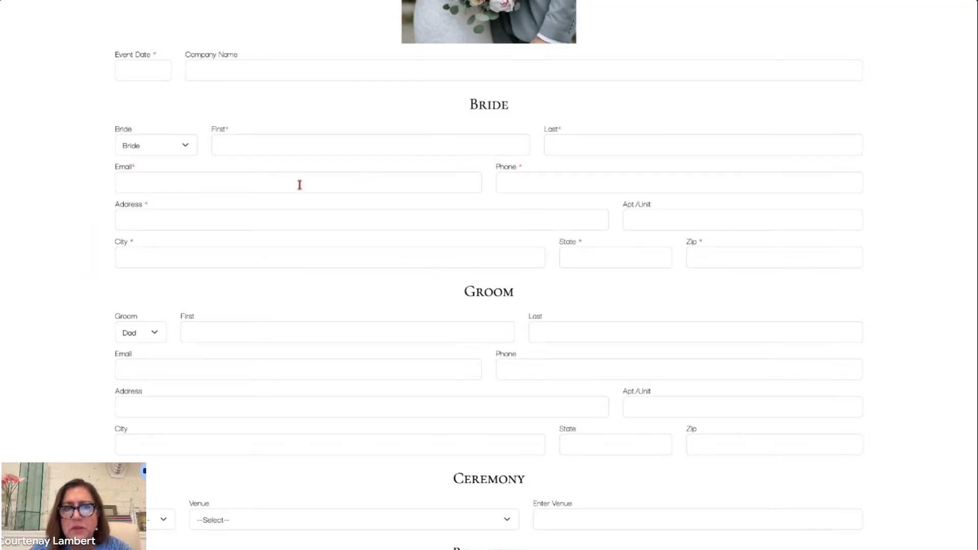
pyautogui.click(185, 146)
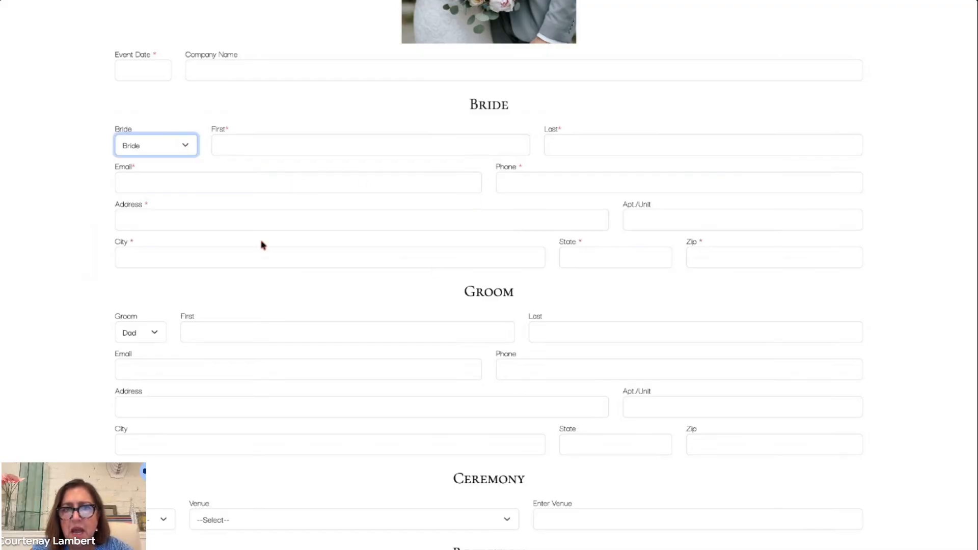
pyautogui.scroll(2, 260, 245)
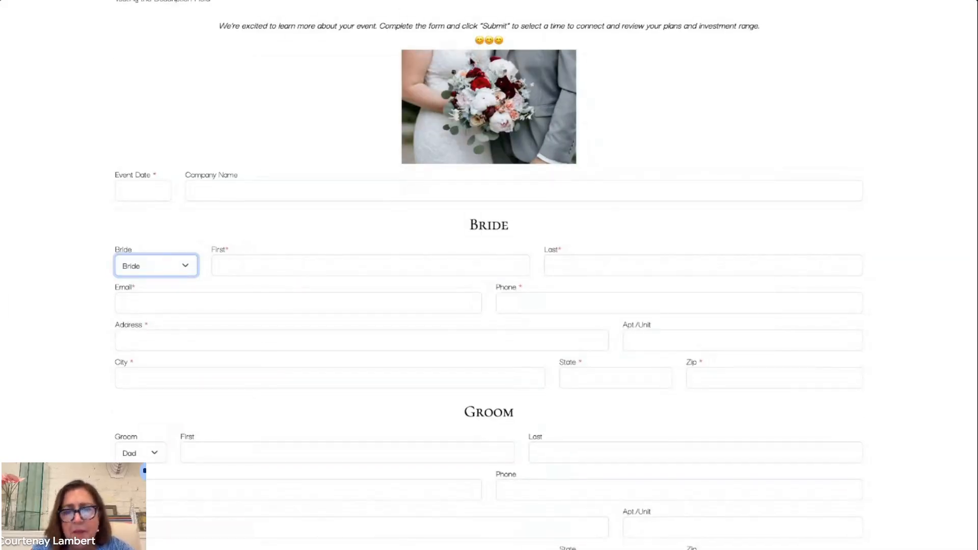
pyautogui.scroll(1, 471, 58)
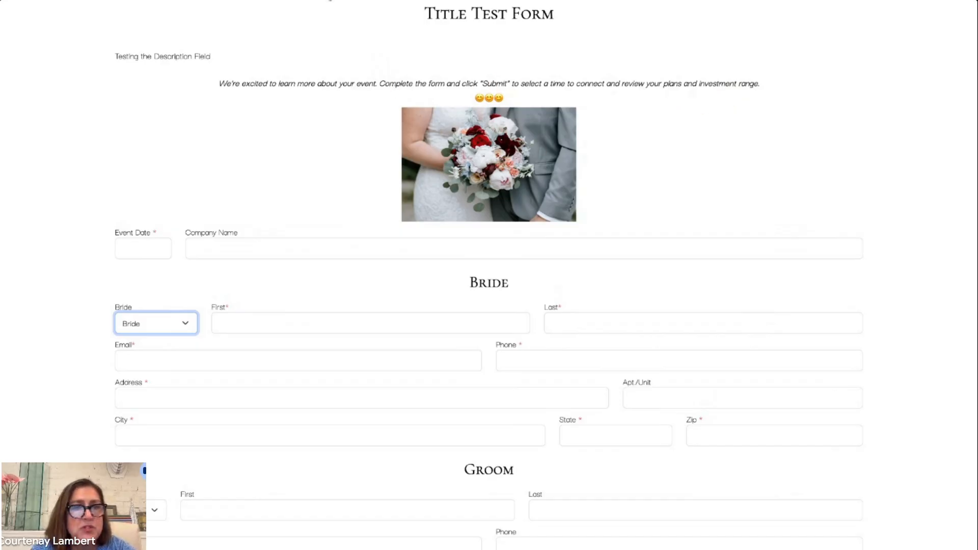
pyautogui.click(330, 0)
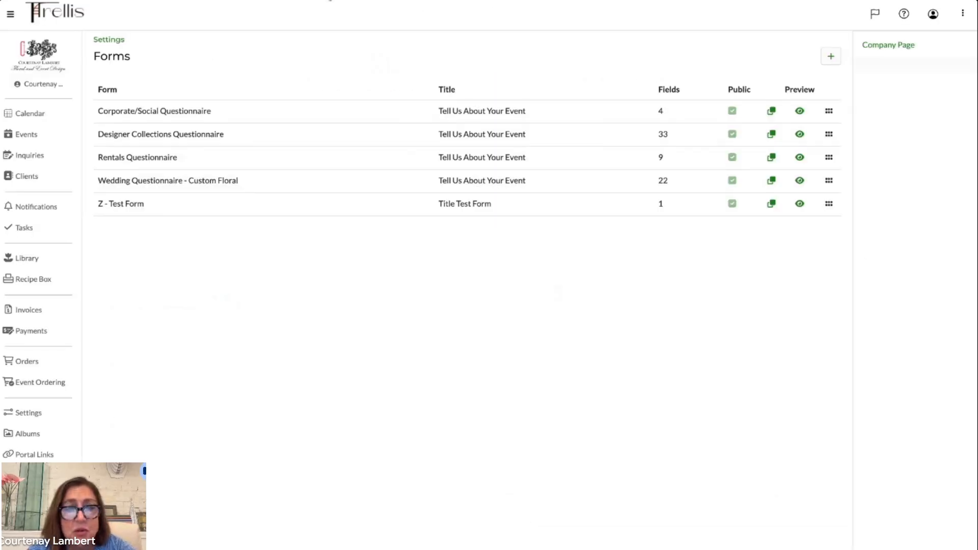
# - Reopen the Z - Test Form and expand its Form Introduction section
pyautogui.click(131, 208)
pyautogui.scroll(-4, 465, 274)
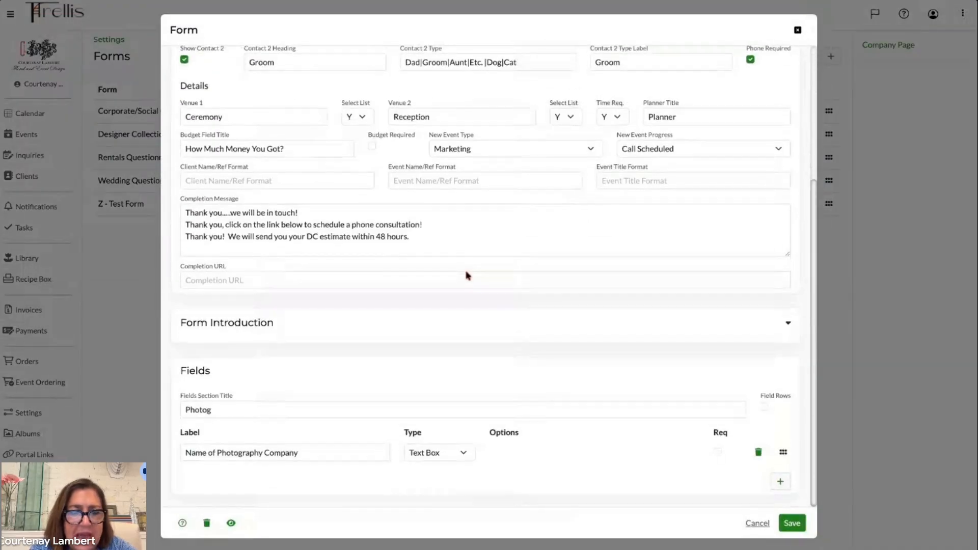
pyautogui.scroll(4, 466, 274)
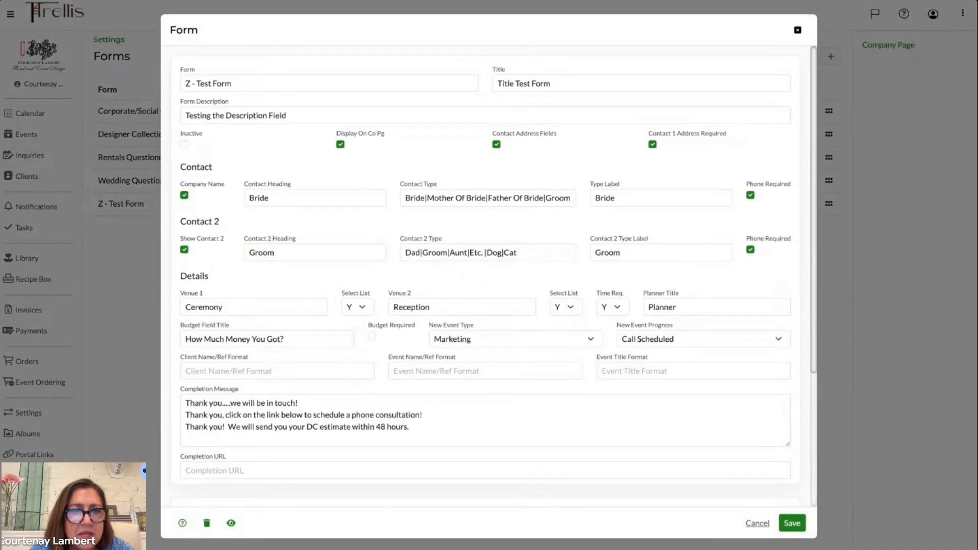
pyautogui.scroll(-2, 425, 222)
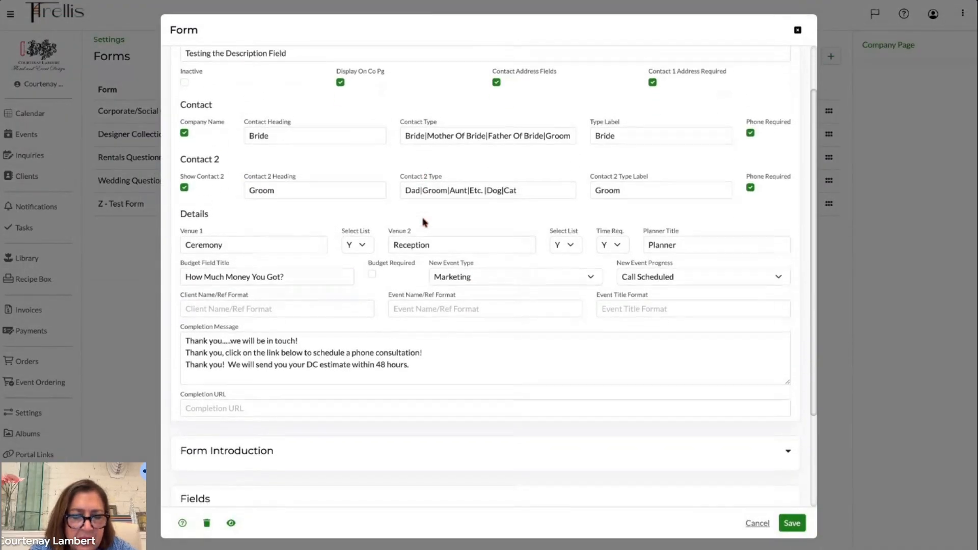
pyautogui.scroll(-2, 424, 222)
pyautogui.click(789, 377)
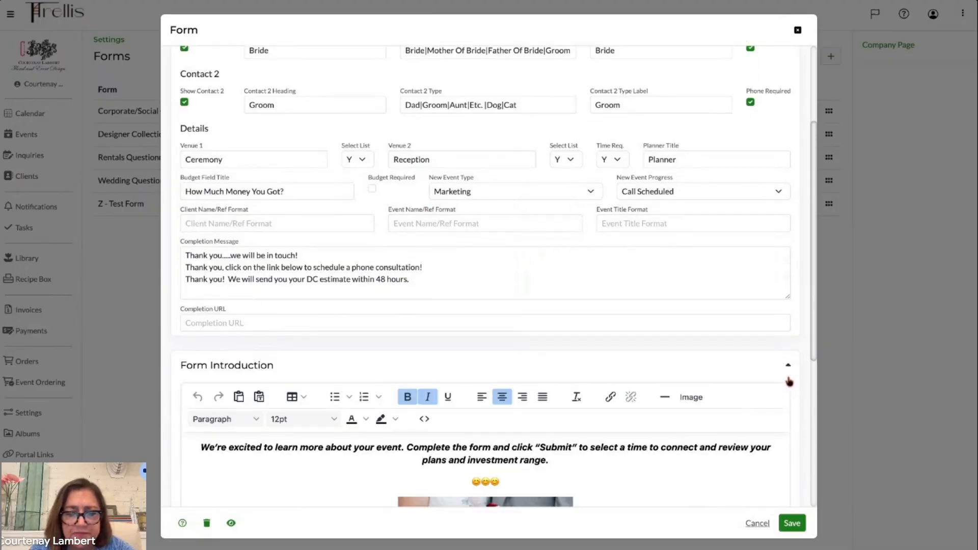
# - Review the Z - Test Form's Form Introduction and Fields sections, then save the form
pyautogui.scroll(-3, 790, 382)
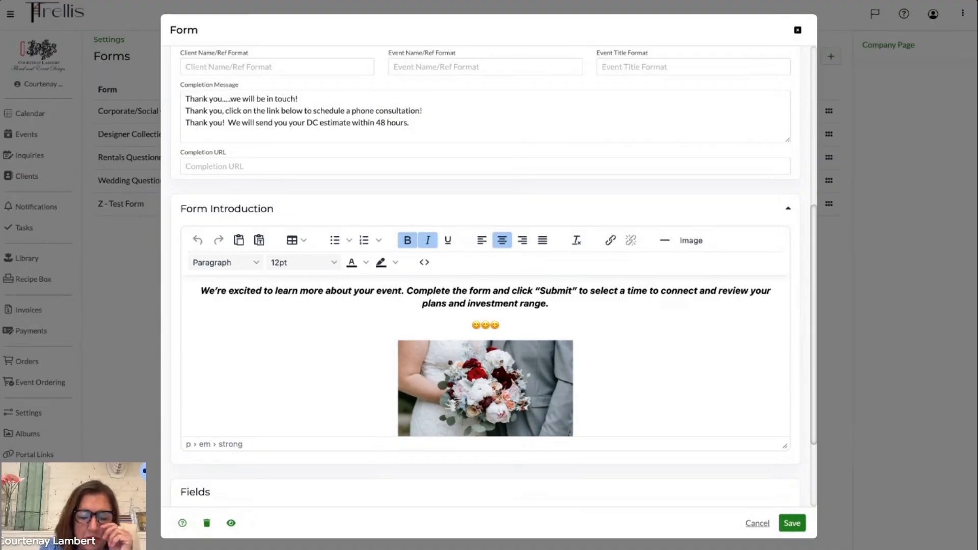
pyautogui.scroll(-4, 516, 394)
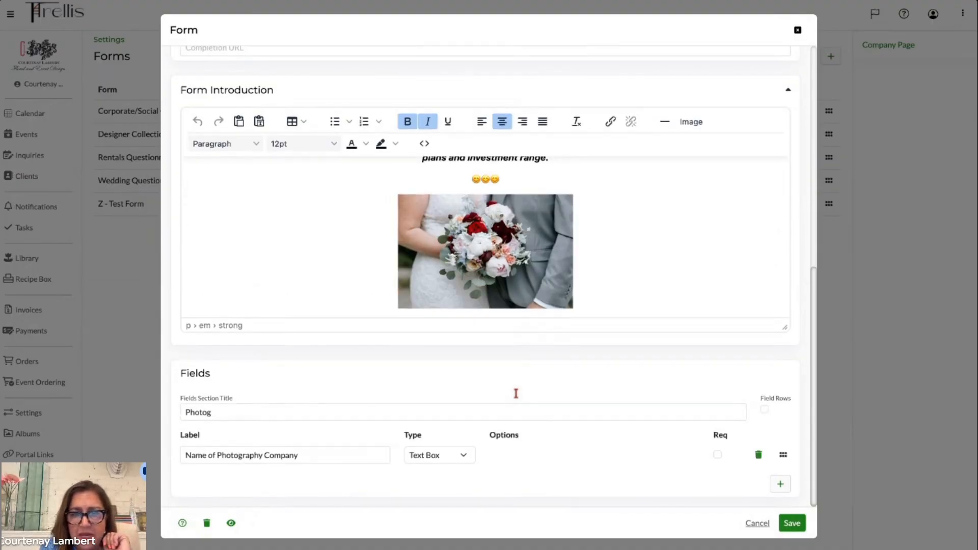
pyautogui.scroll(5, 516, 394)
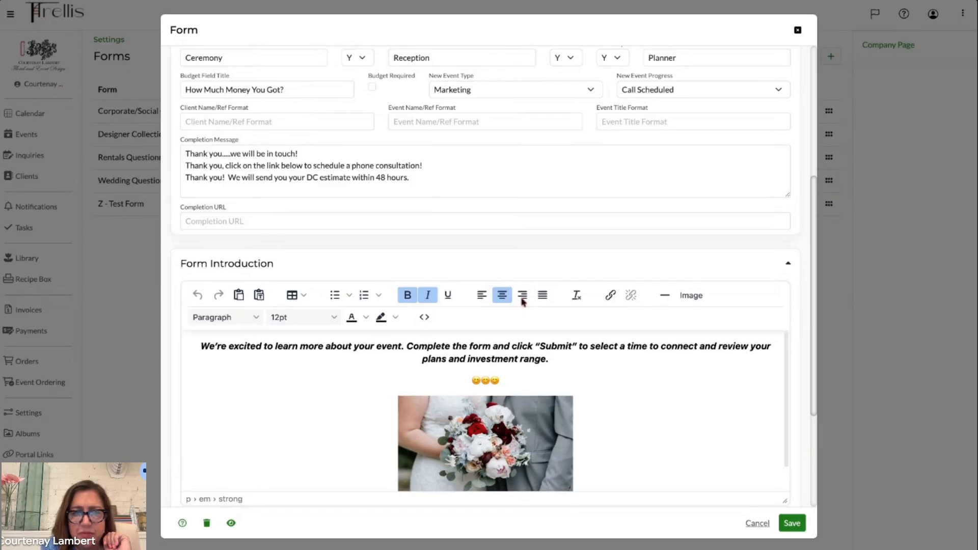
pyautogui.scroll(2, 525, 275)
pyautogui.scroll(-5, 524, 275)
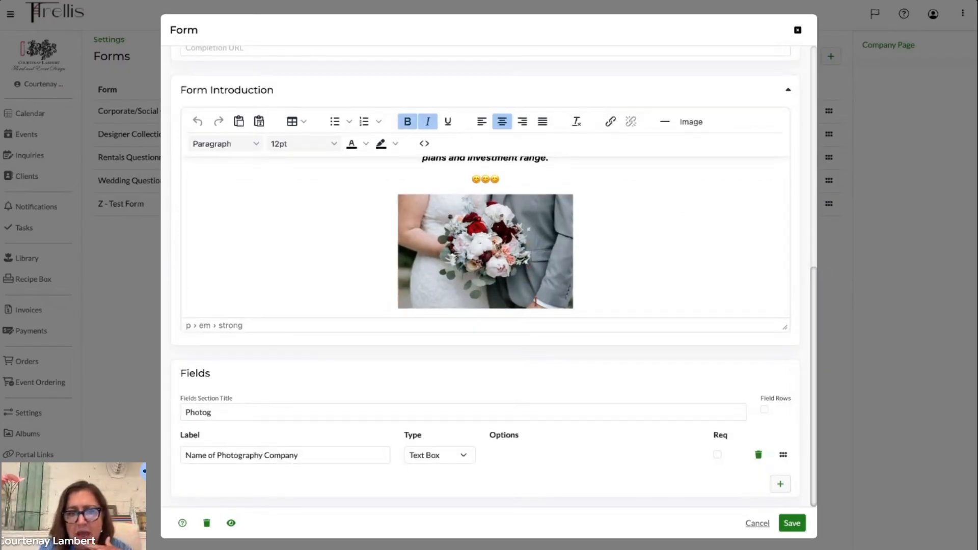
pyautogui.click(791, 528)
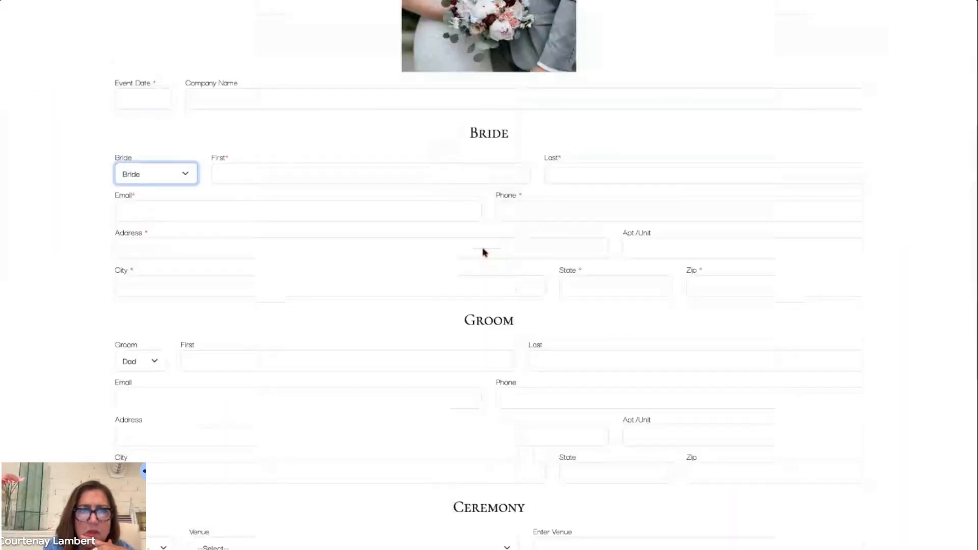
# - Return from the public form preview, reopen the Z - Test Form, look over its contact and details settings and save it
pyautogui.scroll(6, 485, 251)
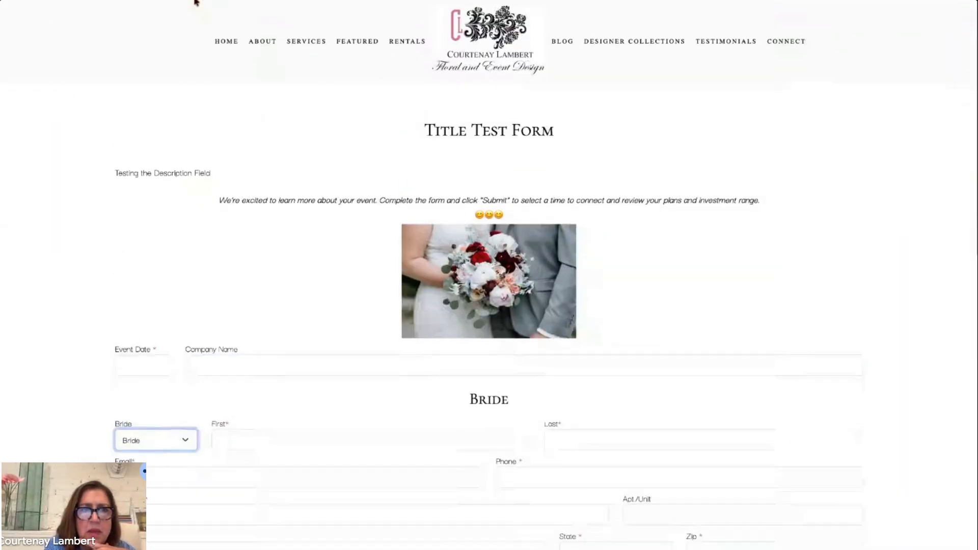
pyautogui.click(197, 1)
pyautogui.click(179, 212)
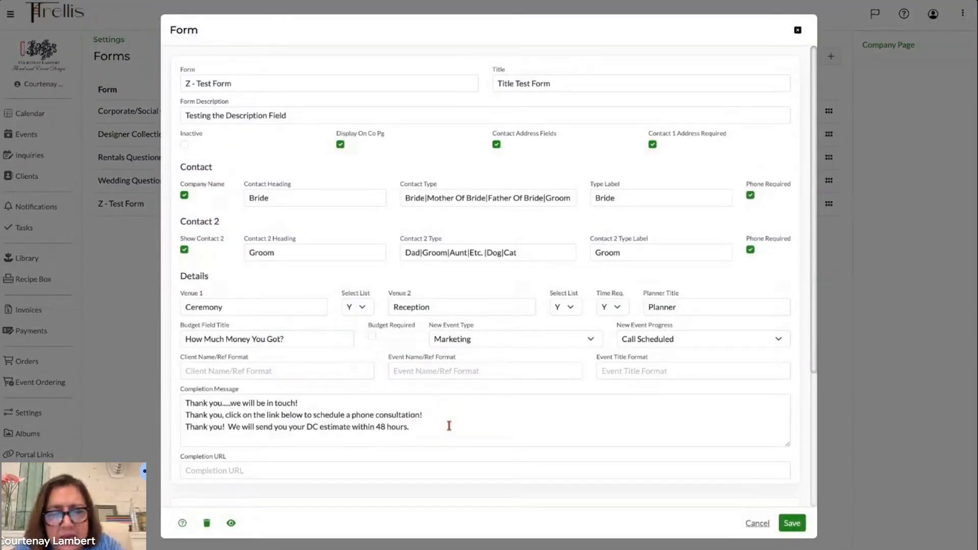
pyautogui.scroll(-1, 448, 426)
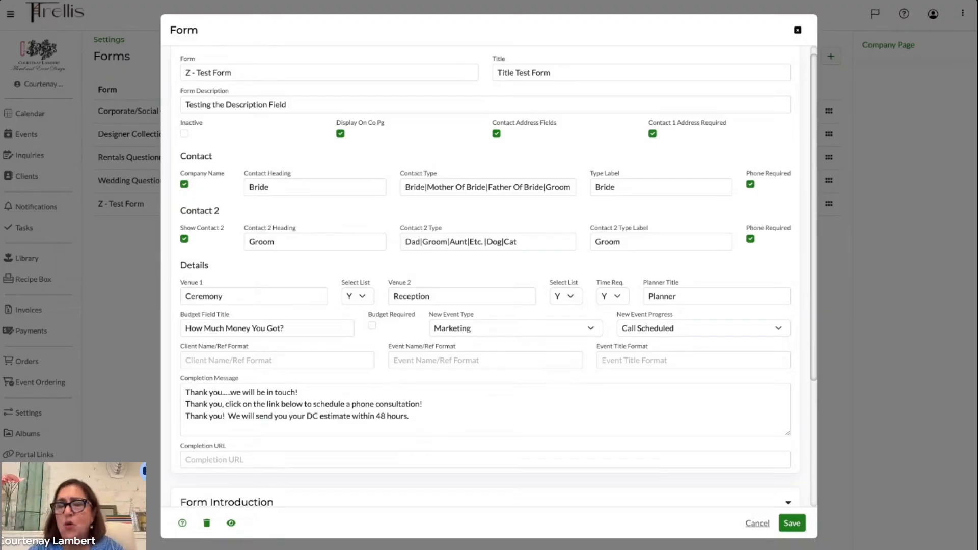
pyautogui.scroll(-3, 322, 316)
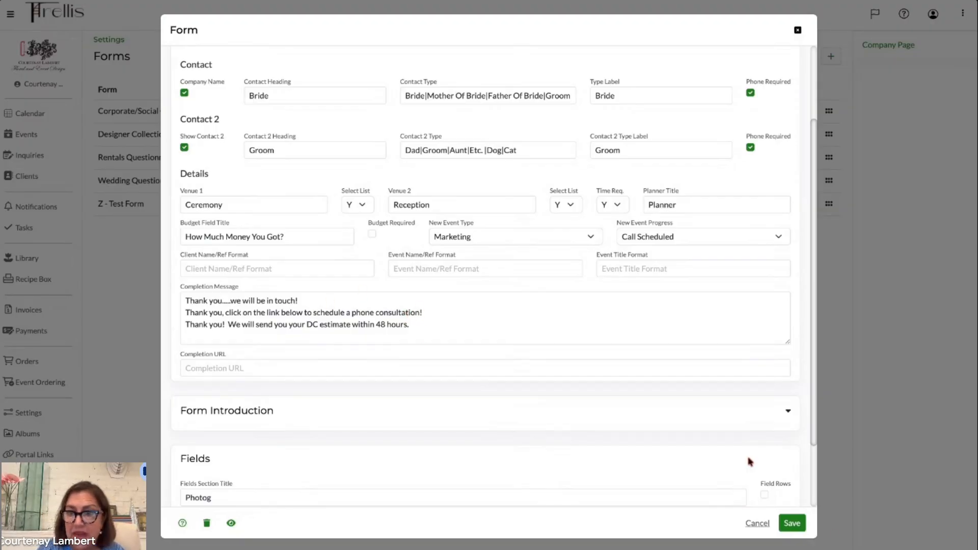
pyautogui.click(794, 525)
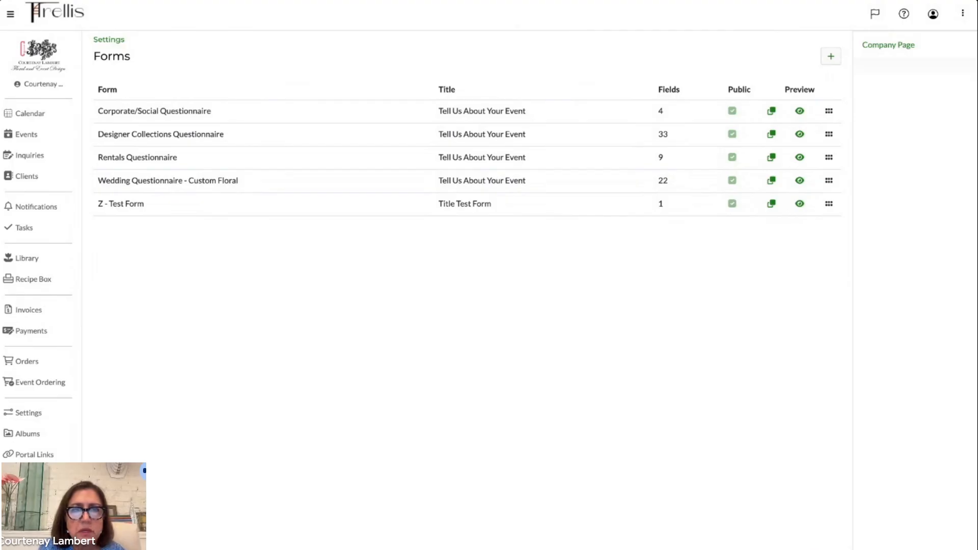
# - Open the Wedding Questionnaire - Custom Floral form and examine its Completion URL
pyautogui.click(163, 181)
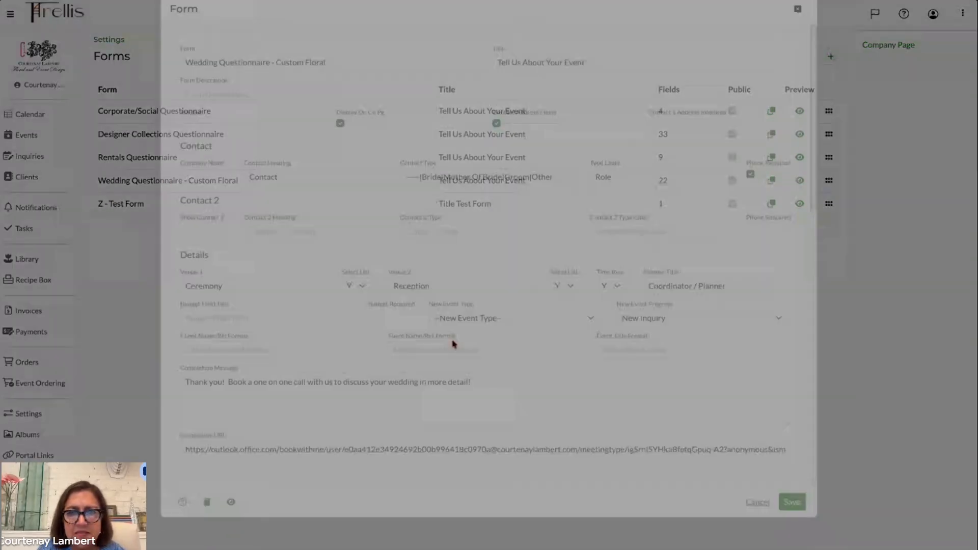
pyautogui.scroll(-8, 454, 344)
pyautogui.scroll(4, 454, 344)
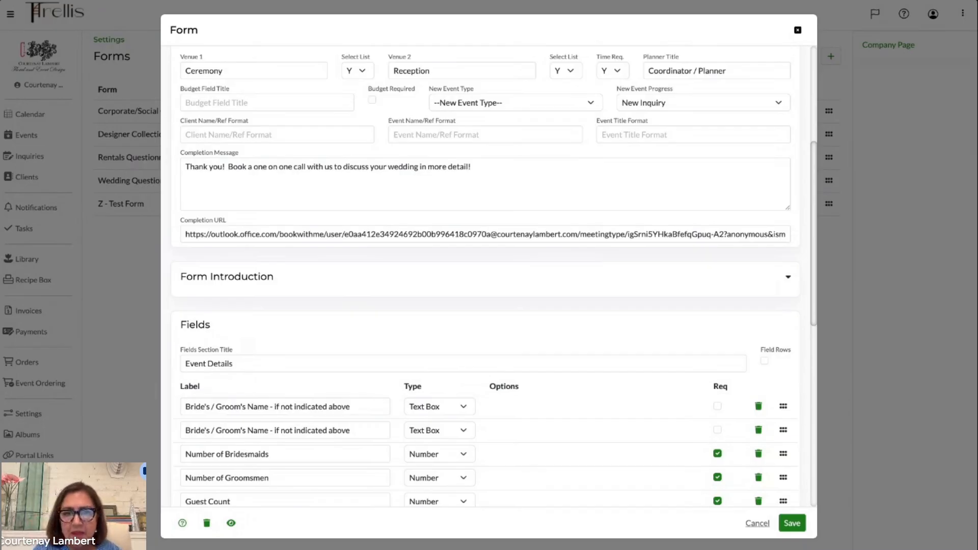
pyautogui.moveTo(362, 234); pyautogui.dragTo(539, 234)
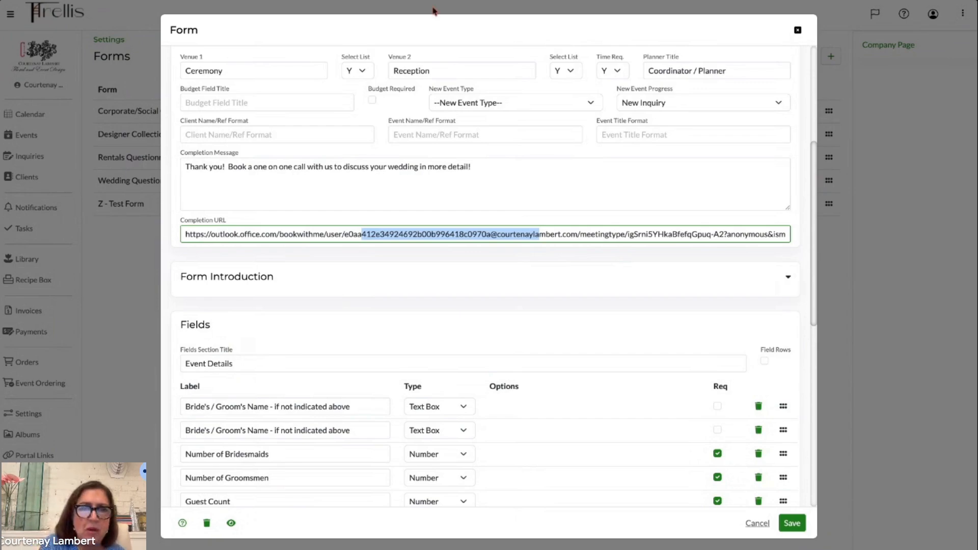
pyautogui.click(418, 3)
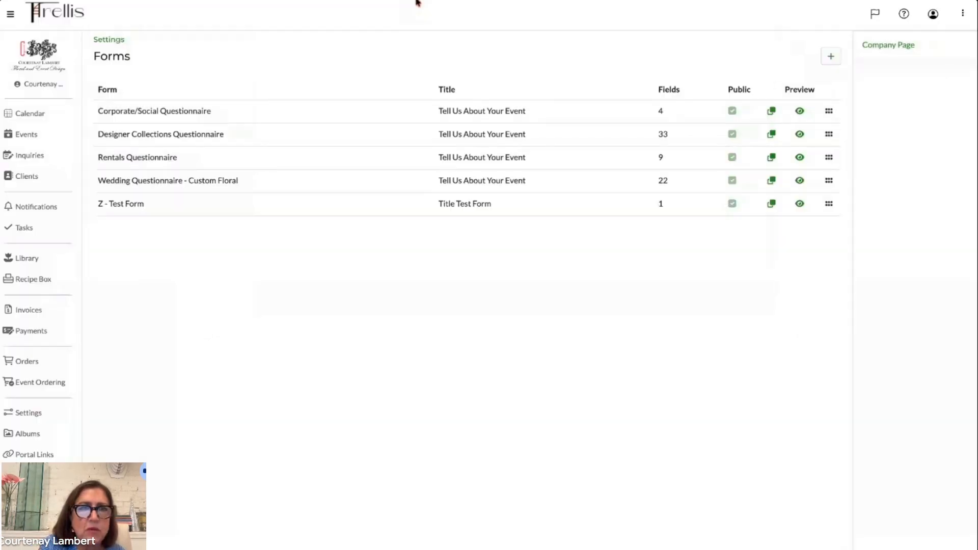
# - Reopen the Z - Test Form and compare its Budget Field Title with the budget question on the public form preview
pyautogui.click(152, 207)
pyautogui.scroll(-2, 422, 279)
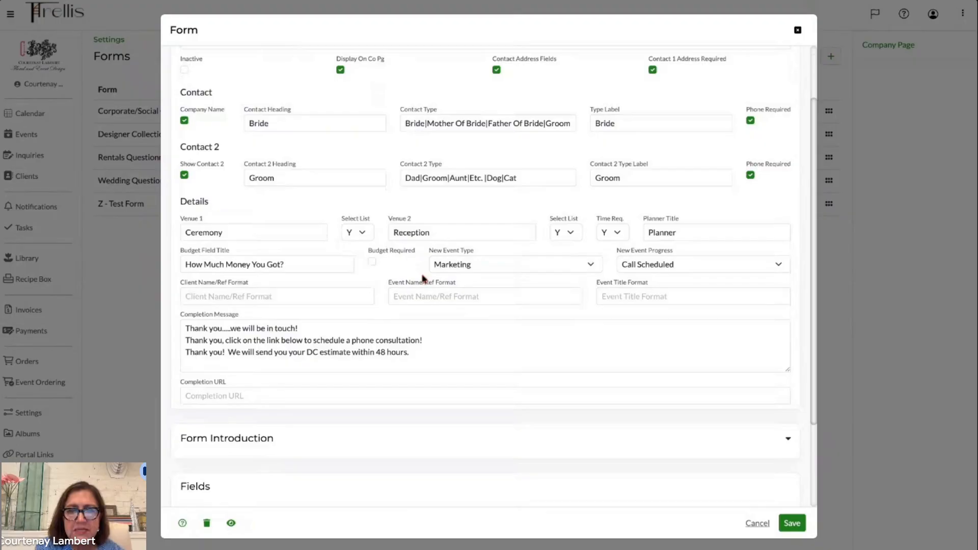
pyautogui.scroll(-1, 422, 279)
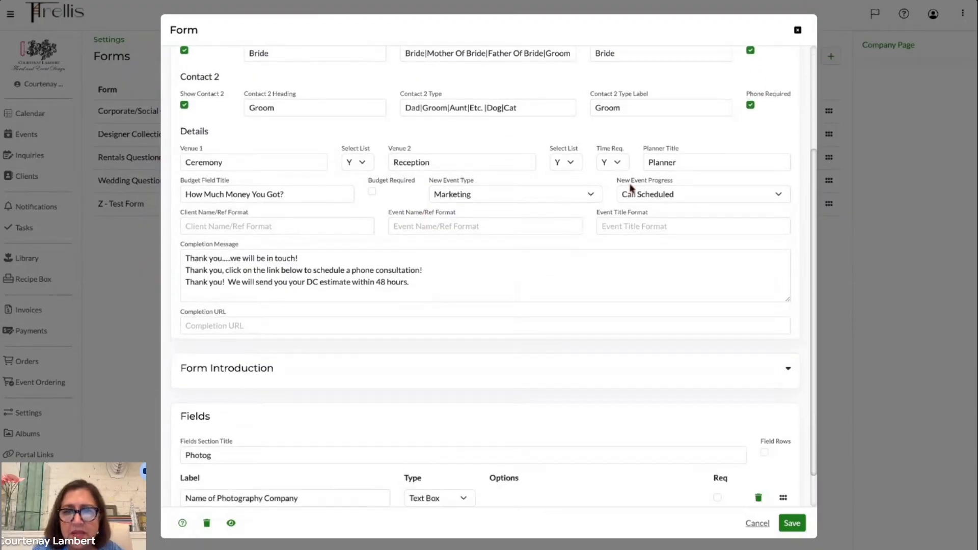
pyautogui.scroll(1, 523, 234)
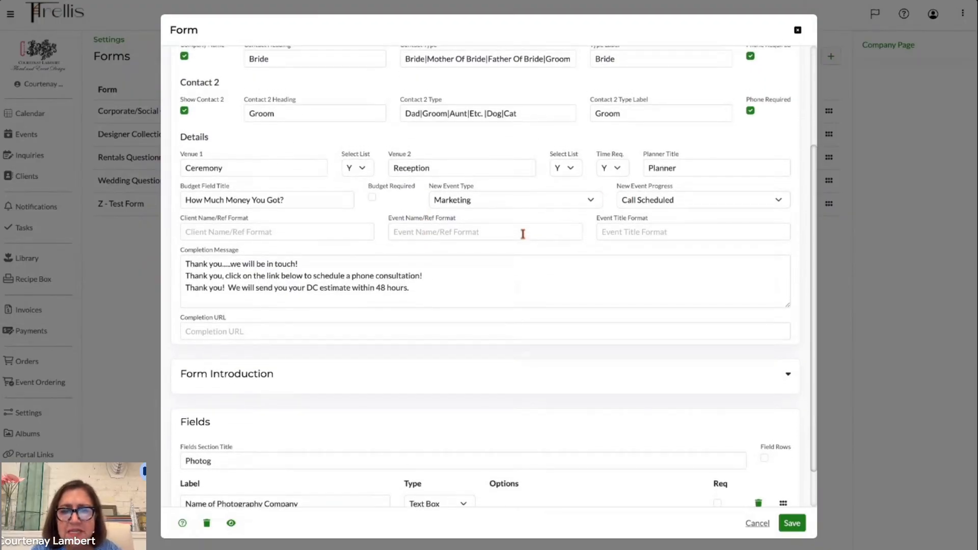
pyautogui.scroll(1, 522, 234)
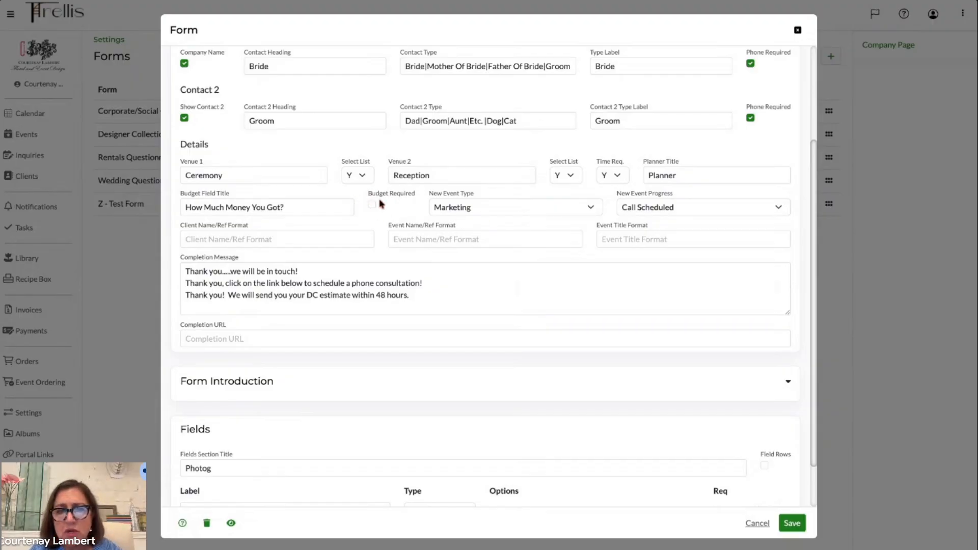
pyautogui.click(284, 1)
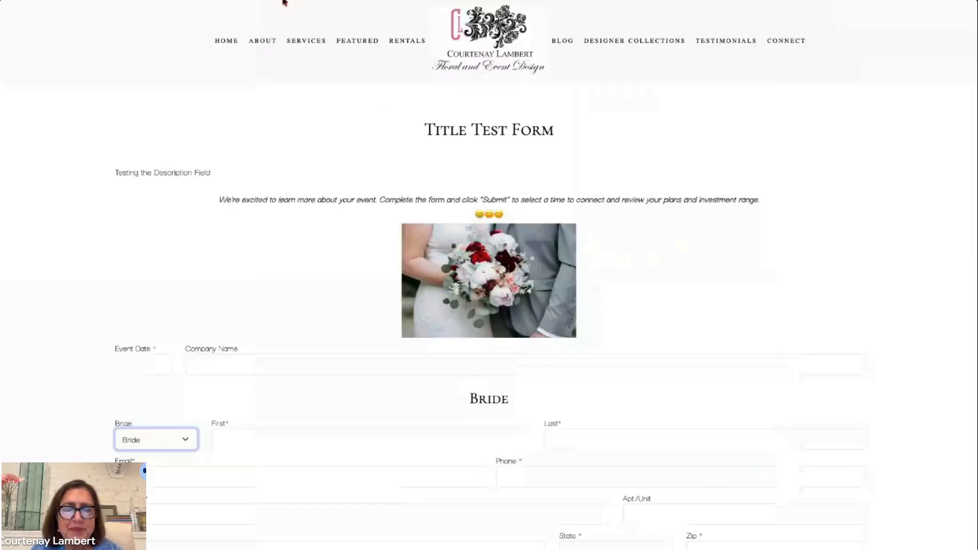
pyautogui.scroll(-10, 192, 280)
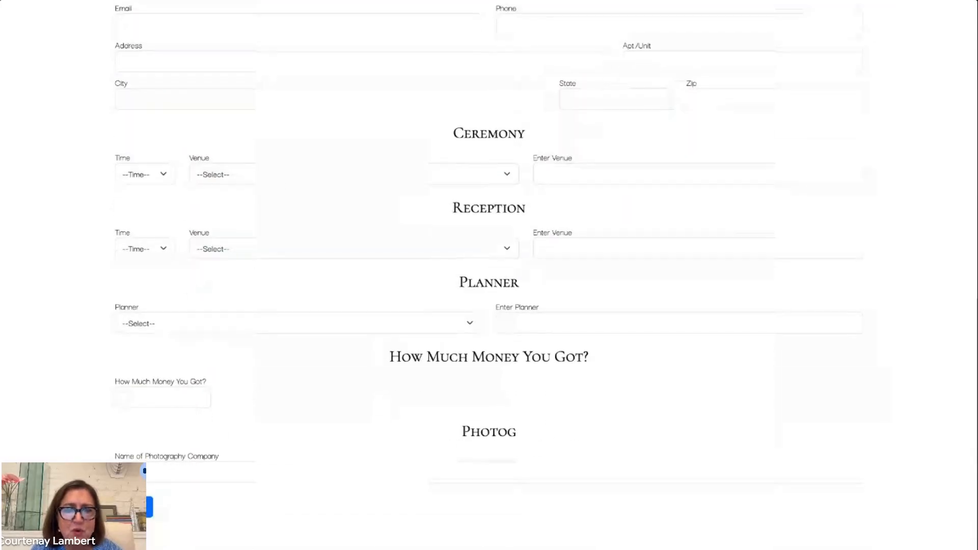
pyautogui.scroll(11, 490, 276)
pyautogui.scroll(-9, 489, 275)
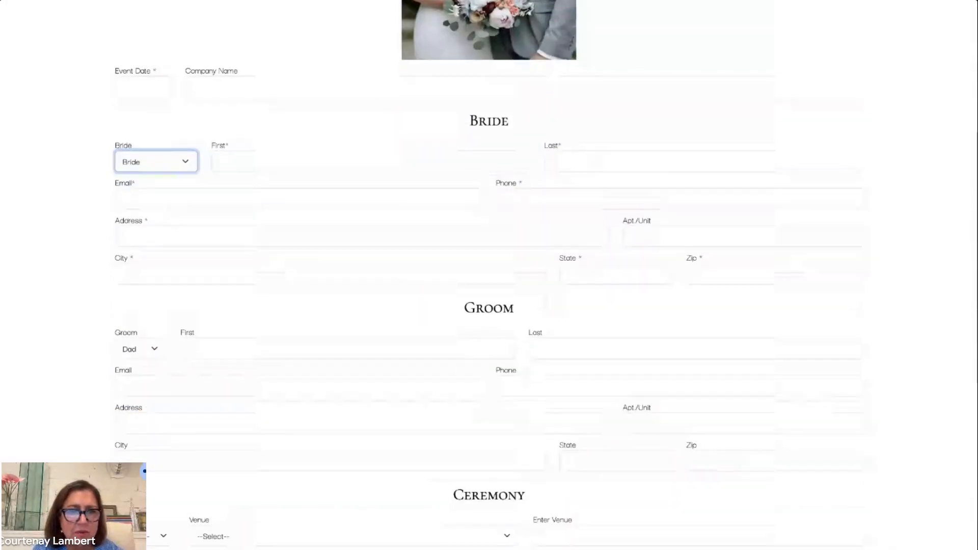
pyautogui.scroll(-3, 489, 275)
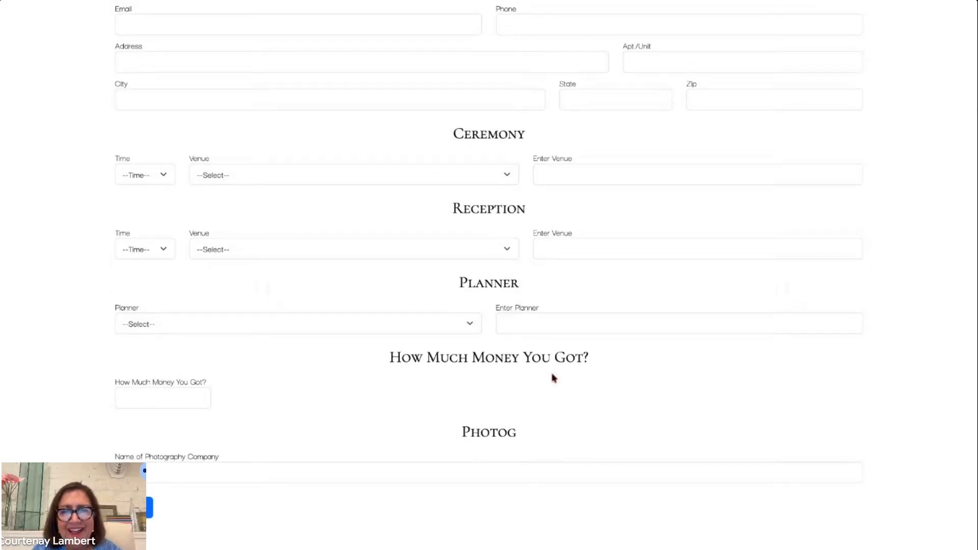
pyautogui.click(170, 399)
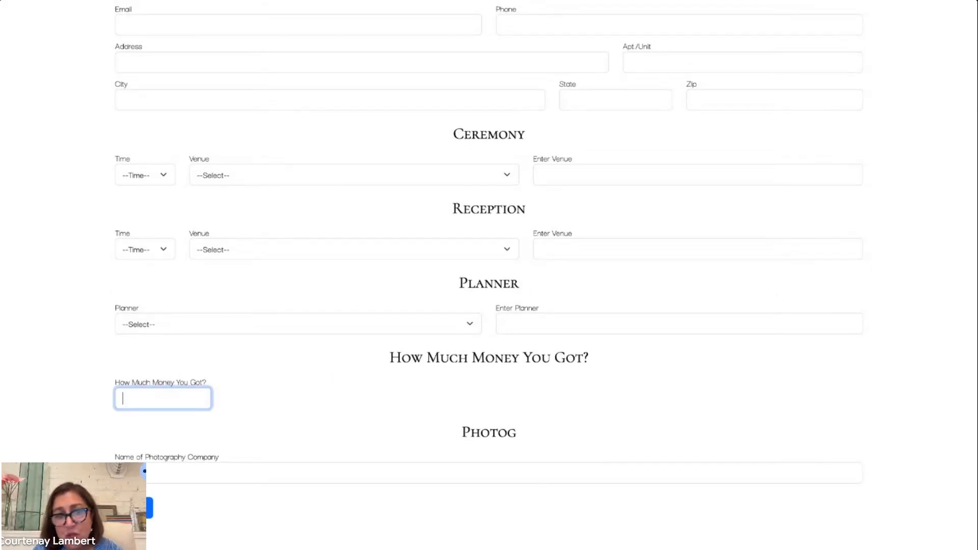
pyautogui.click(160, 1)
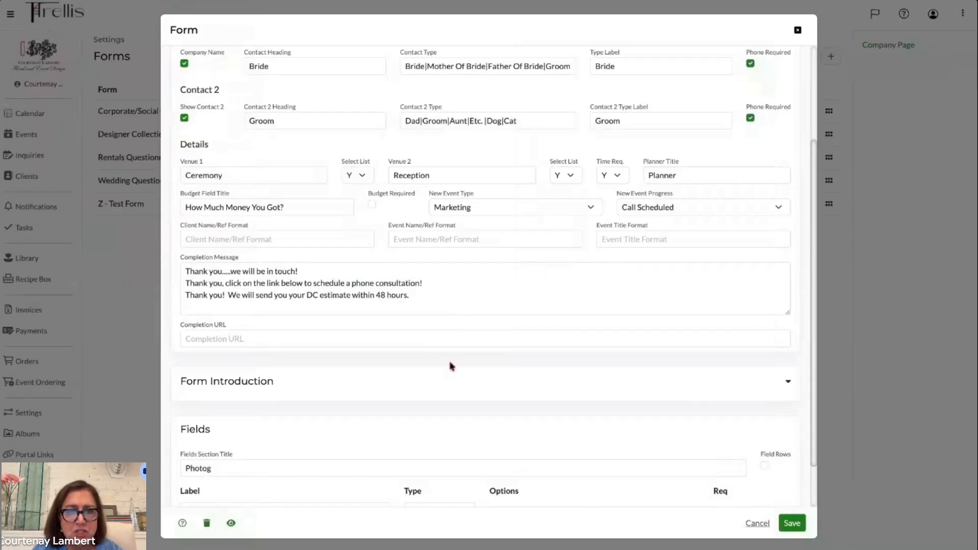
# - Rename the Budget Field Title to Budget Range, mark the budget as required, and save the form
pyautogui.tripleClick(252, 202)
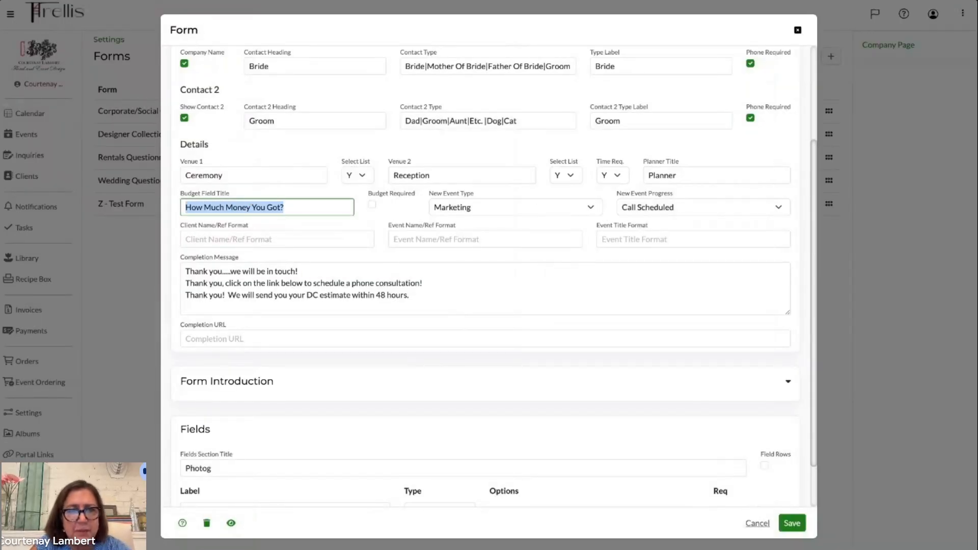
pyautogui.write('Budget')
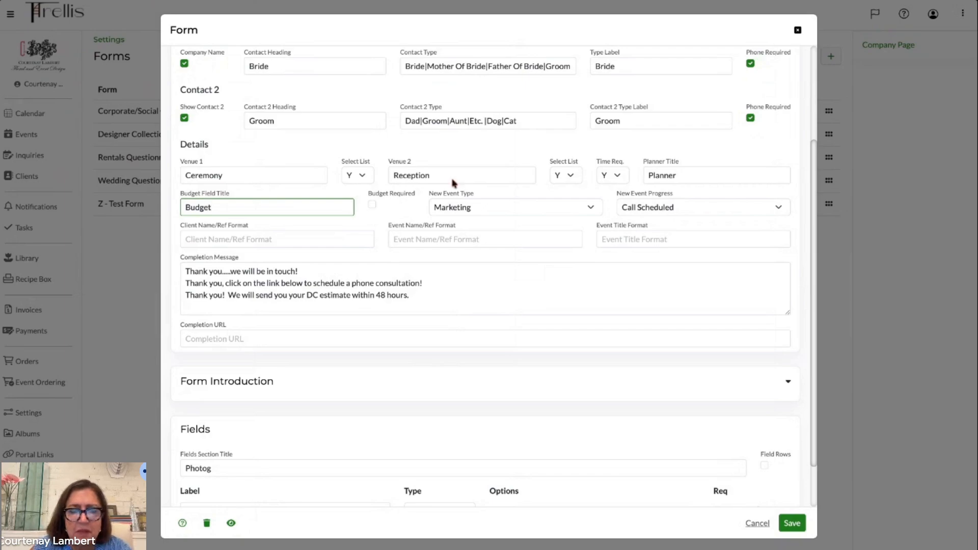
pyautogui.write(' Range')
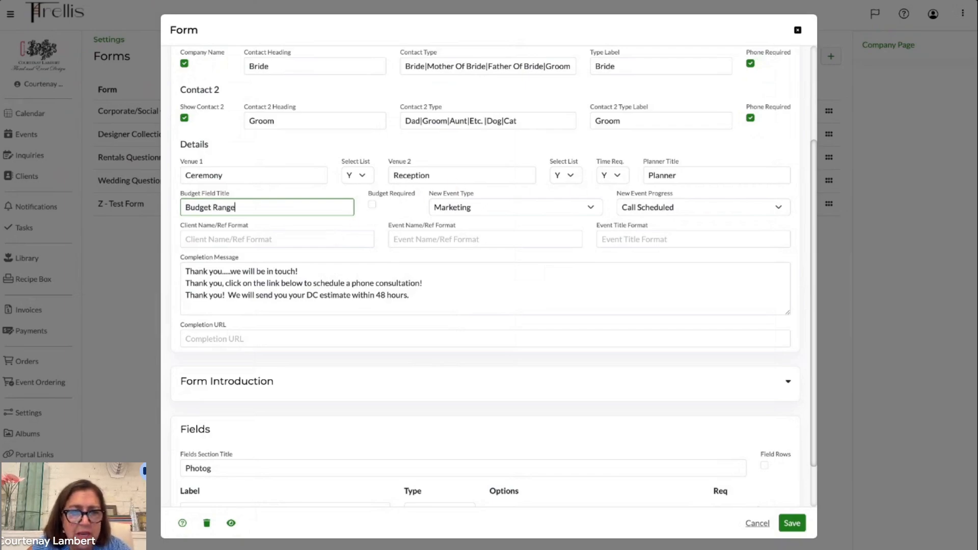
pyautogui.click(372, 206)
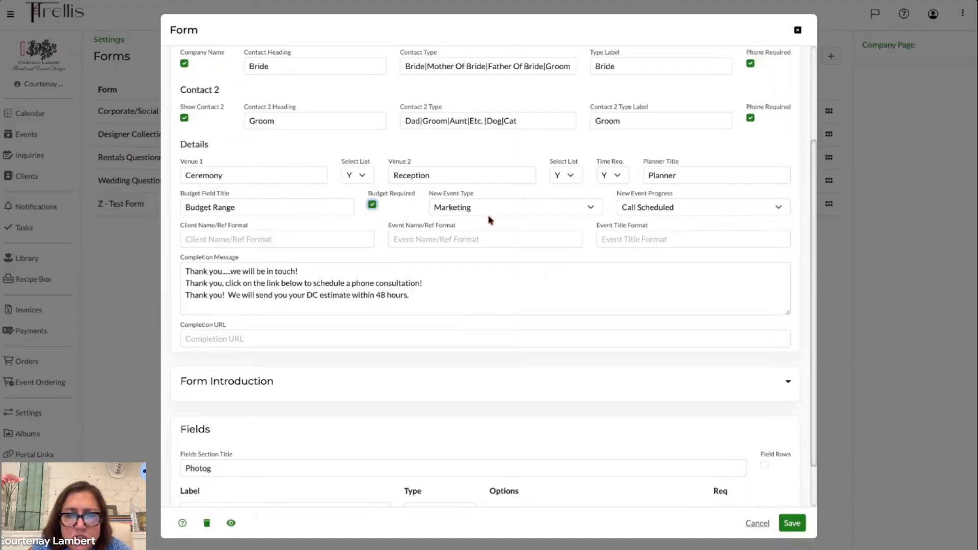
pyautogui.scroll(-1, 331, 246)
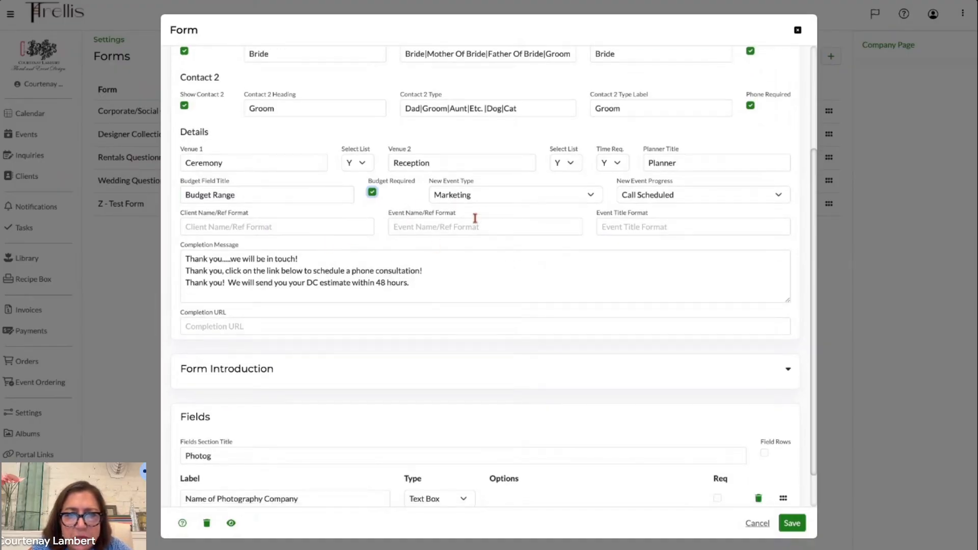
pyautogui.scroll(-1, 404, 195)
pyautogui.scroll(-3, 403, 192)
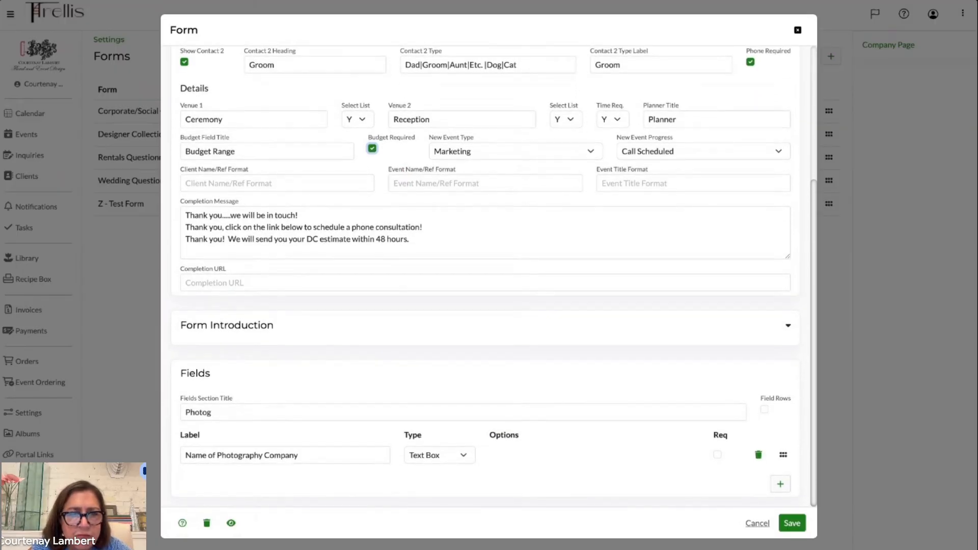
pyautogui.scroll(5, 494, 278)
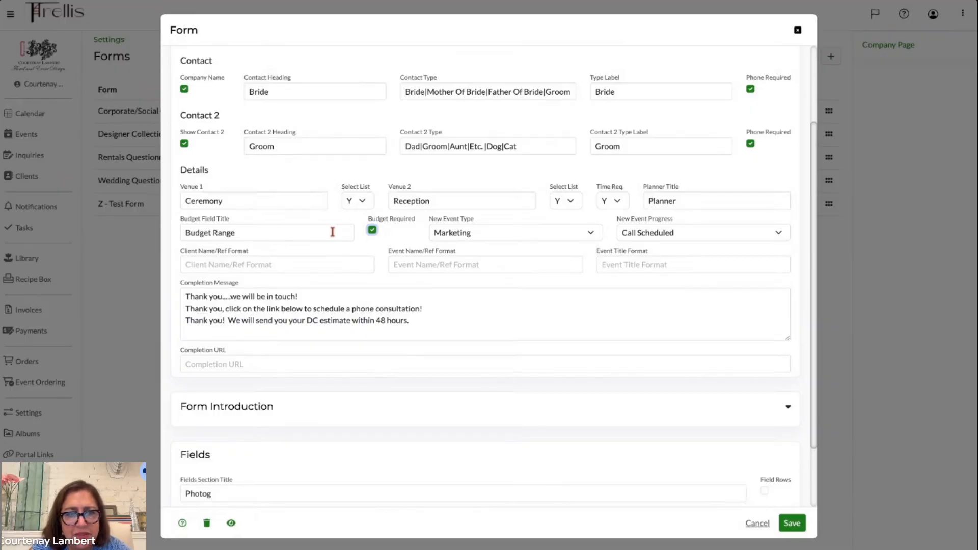
pyautogui.click(794, 527)
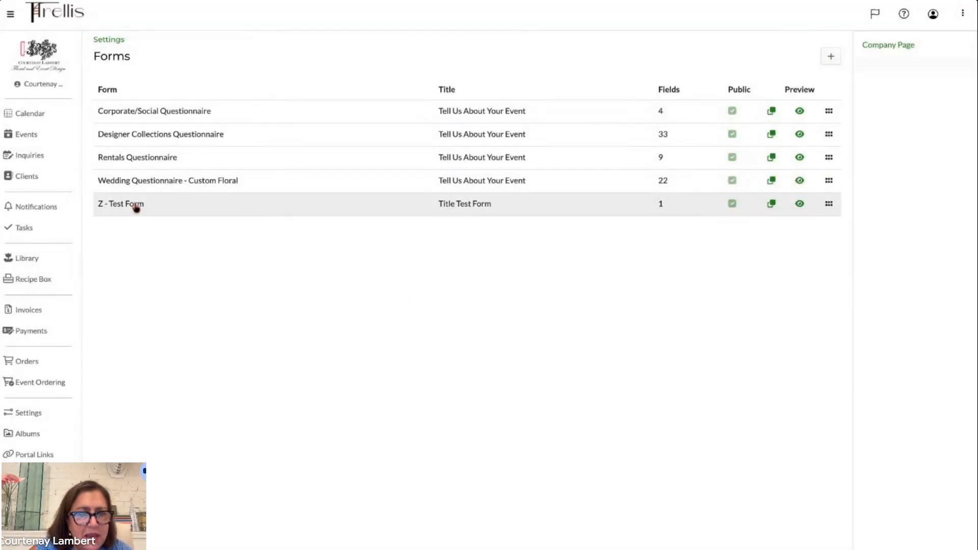
# - Reopen the Z - Test Form and refresh the public form preview to check the Budget Range question
pyautogui.click(135, 206)
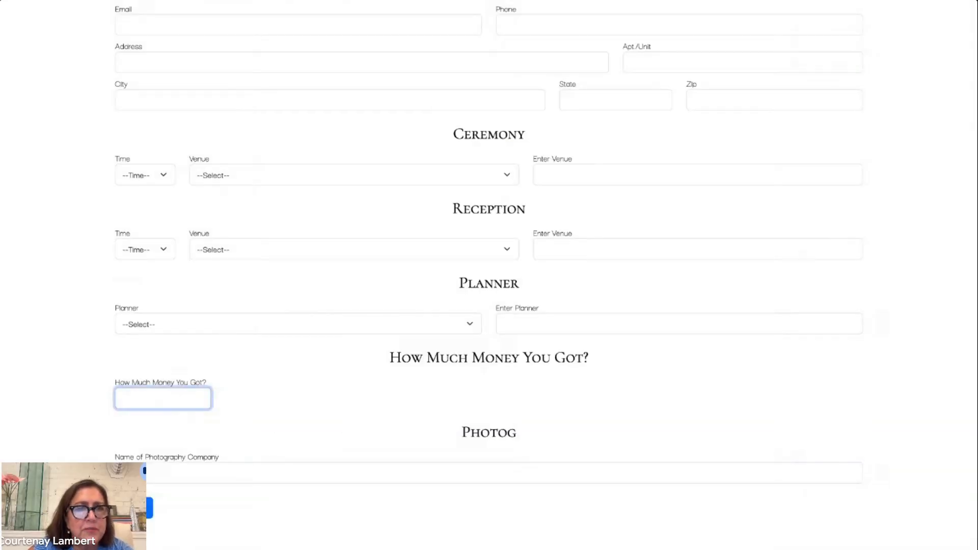
pyautogui.press('super+r')
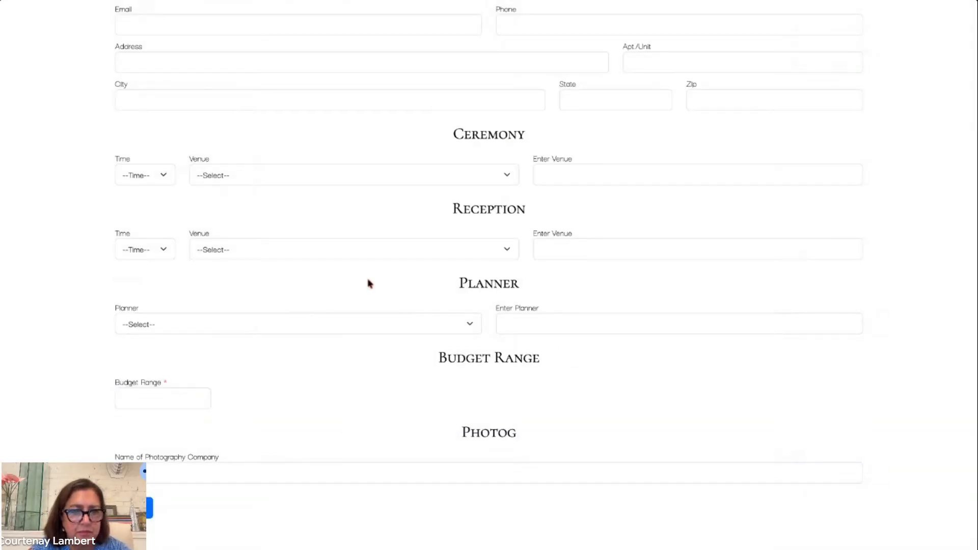
pyautogui.click(175, 401)
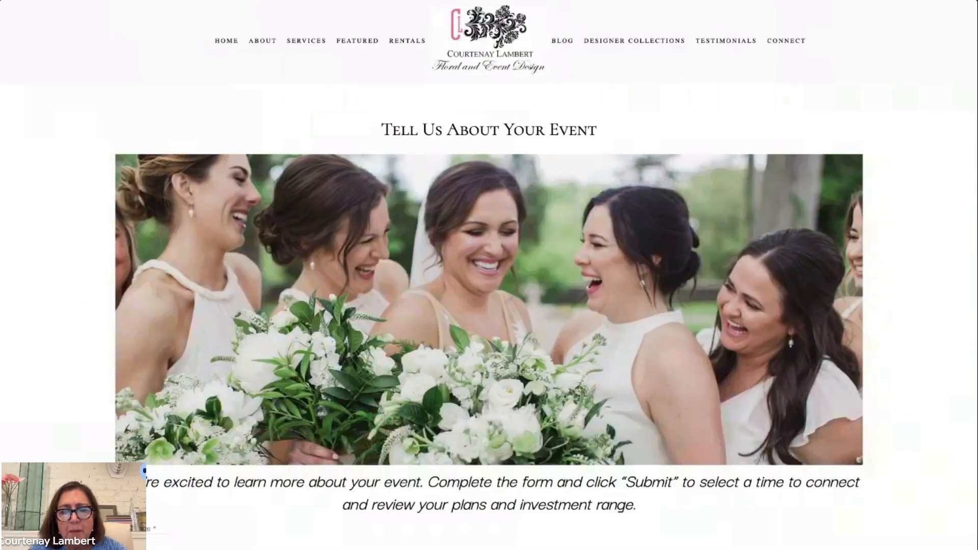
# - Scroll through the public form preview to review the ceremony, reception, planner and event detail questions
pyautogui.scroll(-10, 515, 237)
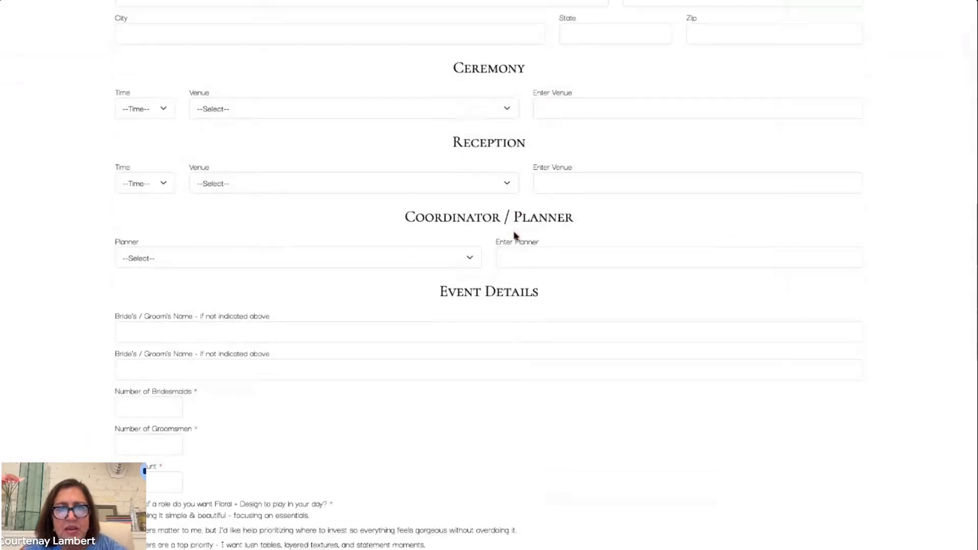
pyautogui.scroll(-2, 515, 237)
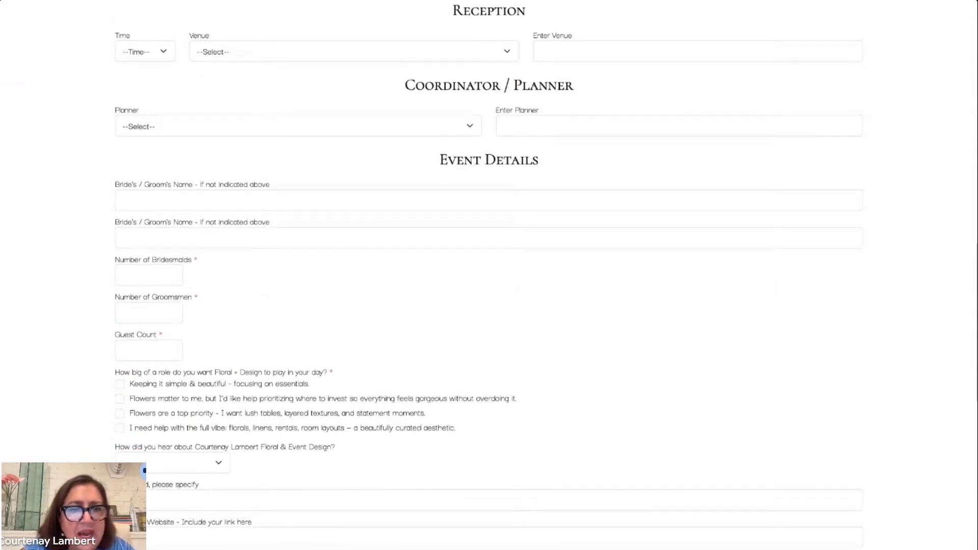
pyautogui.scroll(-4, 490, 275)
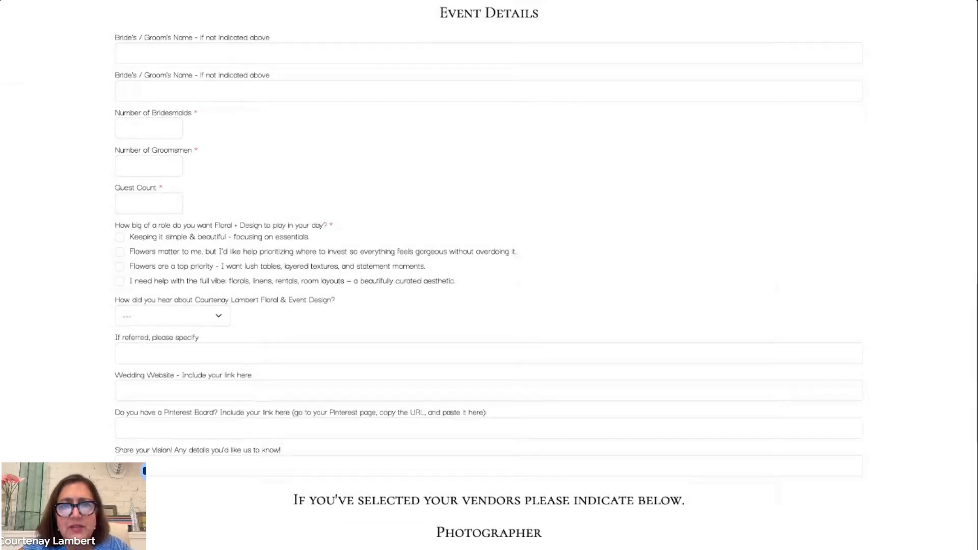
pyautogui.scroll(-1, 490, 275)
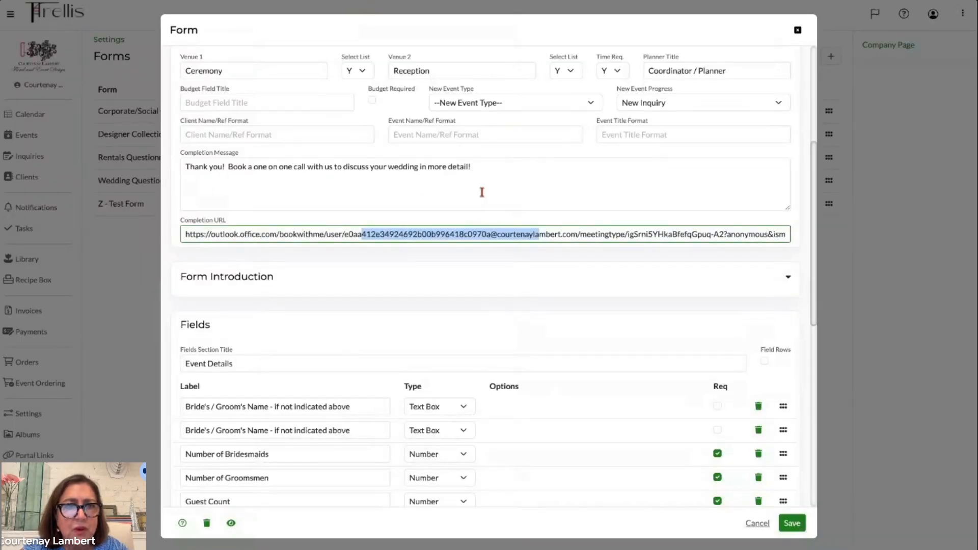
# - Scroll through the form's field list to review each label, field type, options and required setting
pyautogui.scroll(-8, 481, 190)
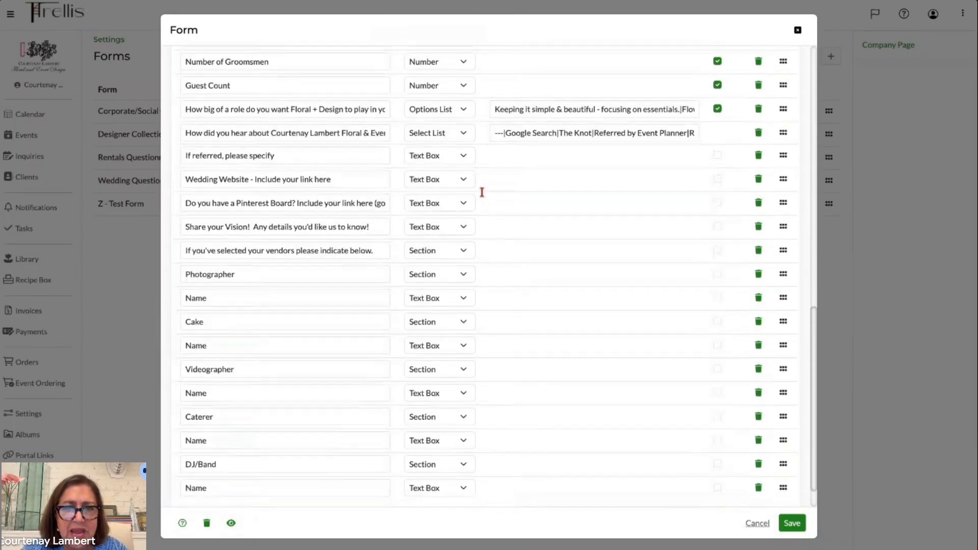
pyautogui.scroll(5, 482, 192)
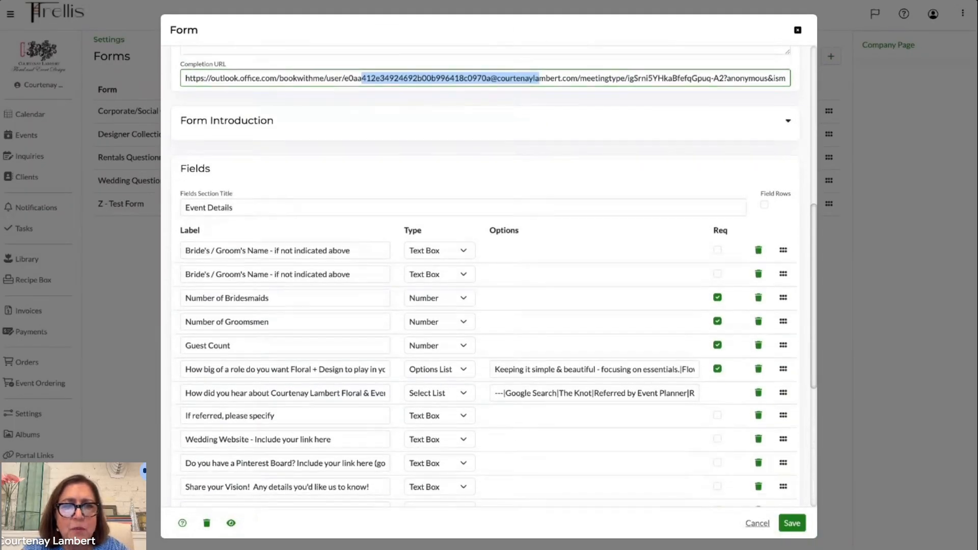
pyautogui.scroll(-2, 489, 276)
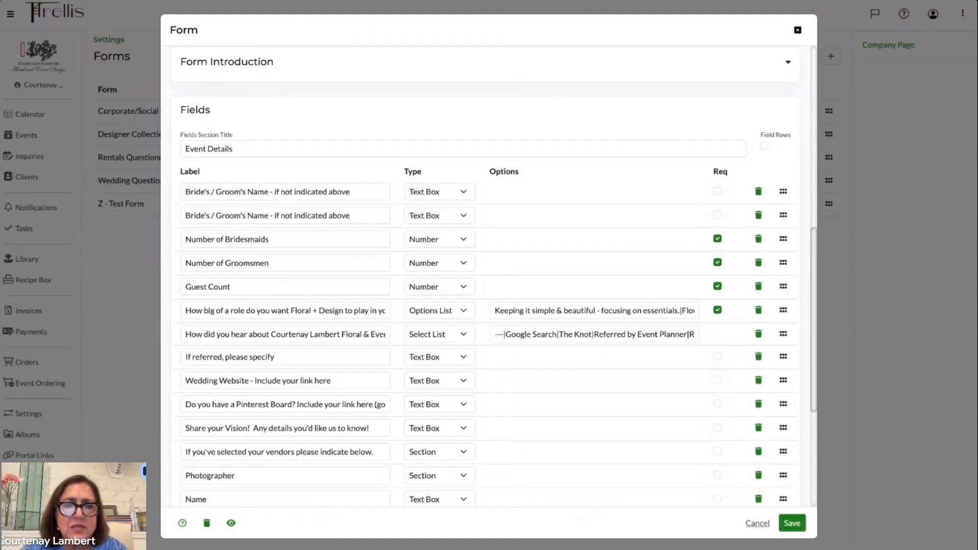
pyautogui.scroll(1, 236, 126)
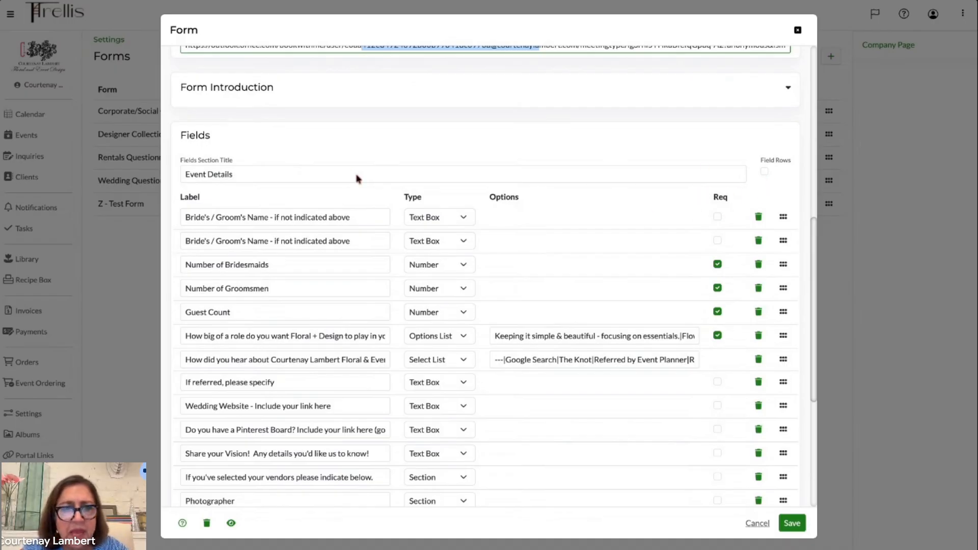
pyautogui.scroll(-1, 357, 179)
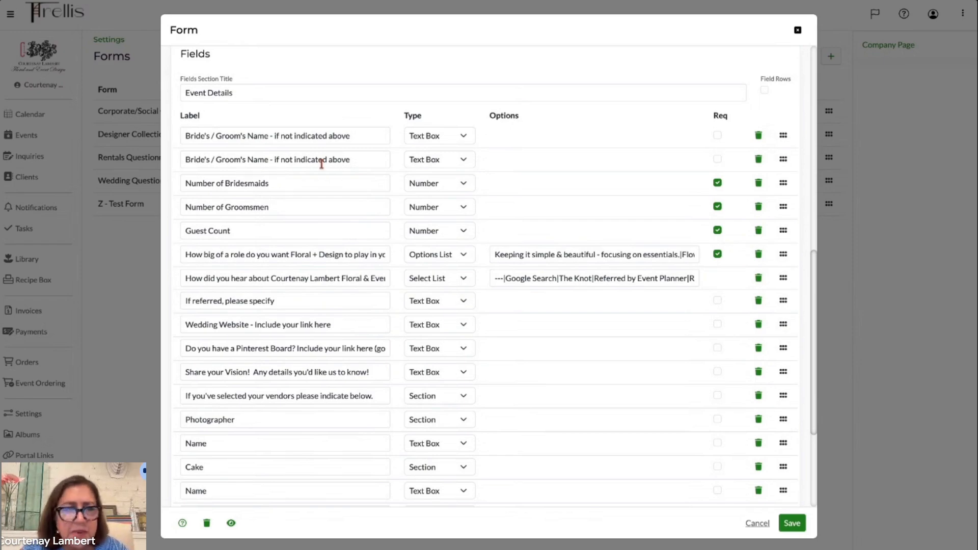
pyautogui.scroll(-1, 317, 227)
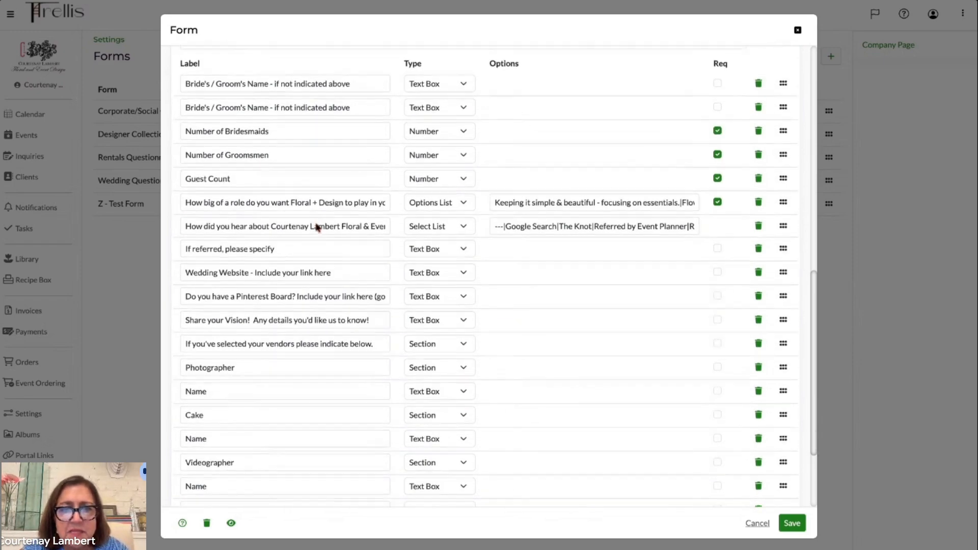
pyautogui.scroll(-1, 285, 190)
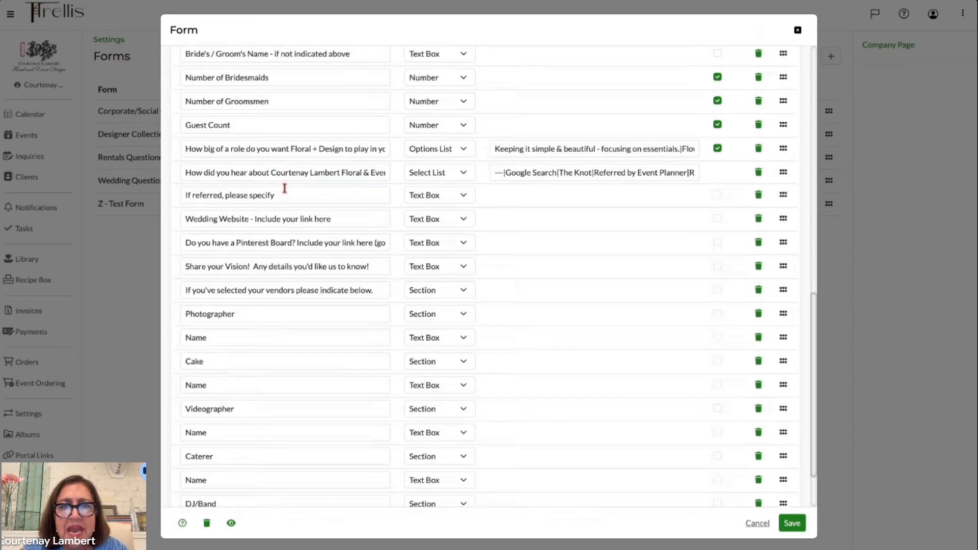
pyautogui.scroll(-2, 285, 188)
pyautogui.scroll(3, 284, 189)
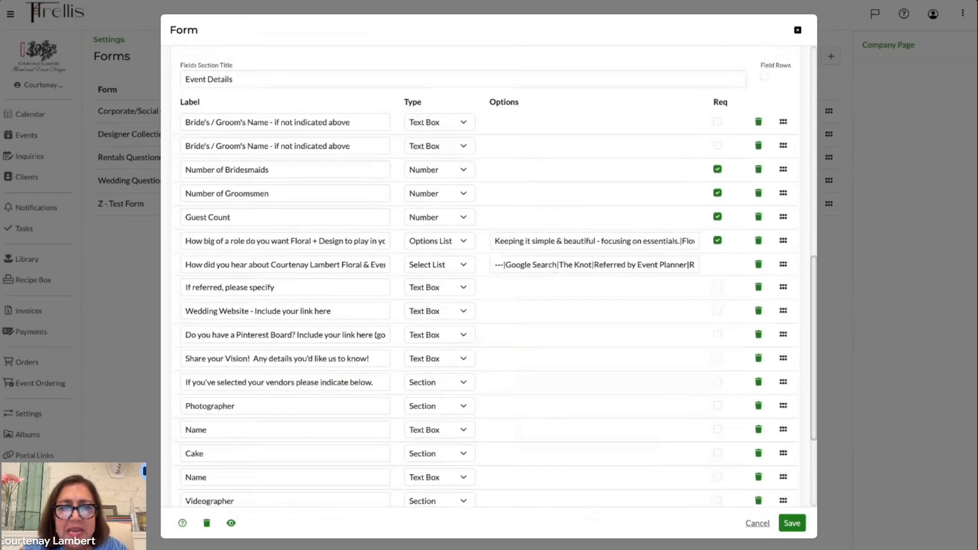
pyautogui.scroll(-1, 285, 188)
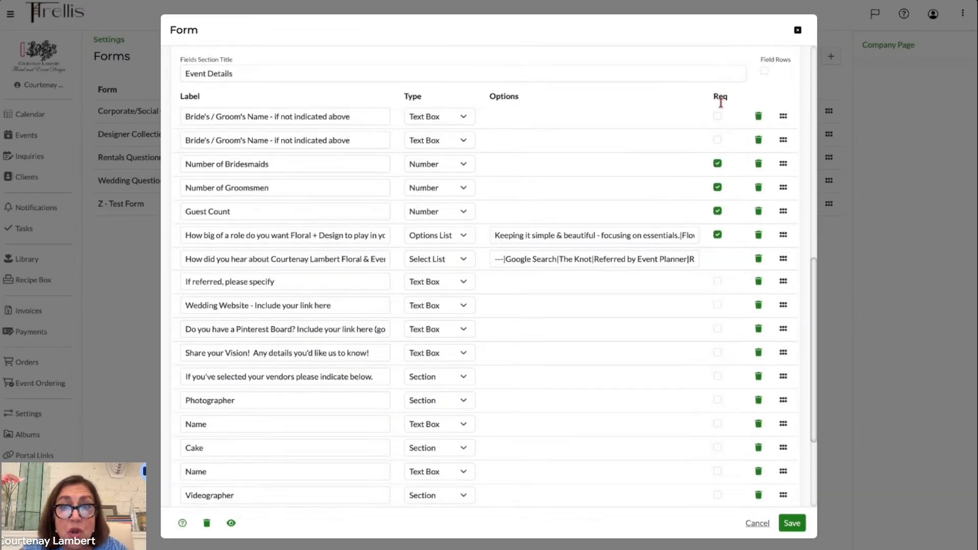
pyautogui.scroll(-2, 723, 310)
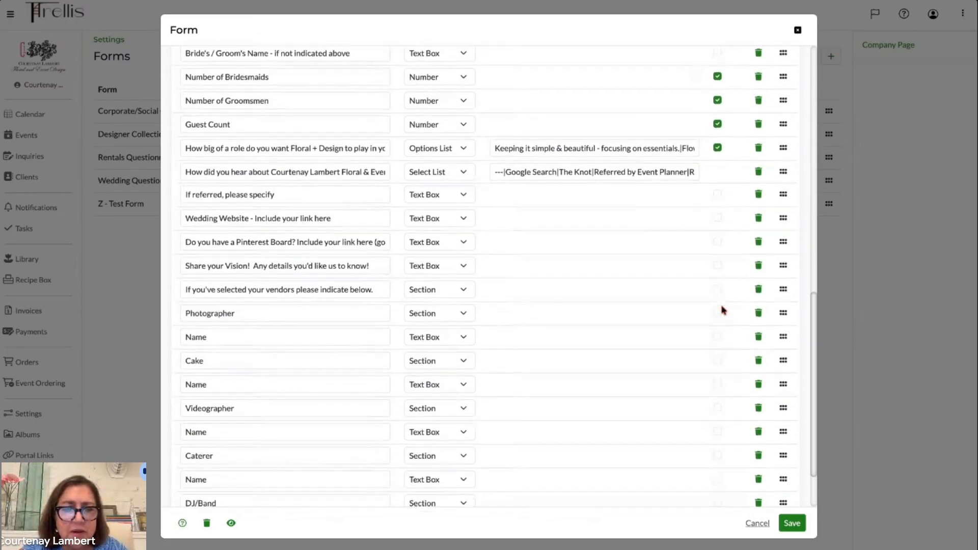
pyautogui.scroll(-3, 723, 309)
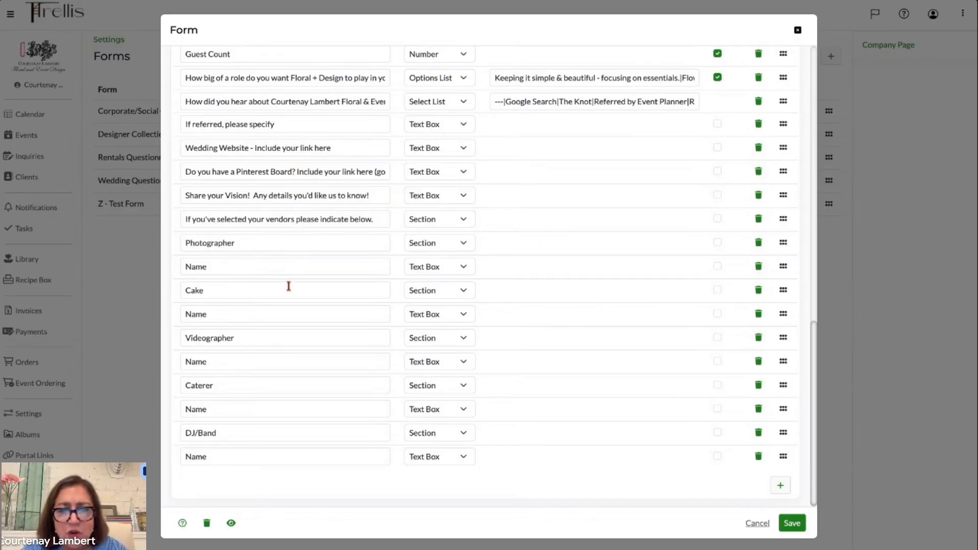
pyautogui.scroll(-1, 295, 383)
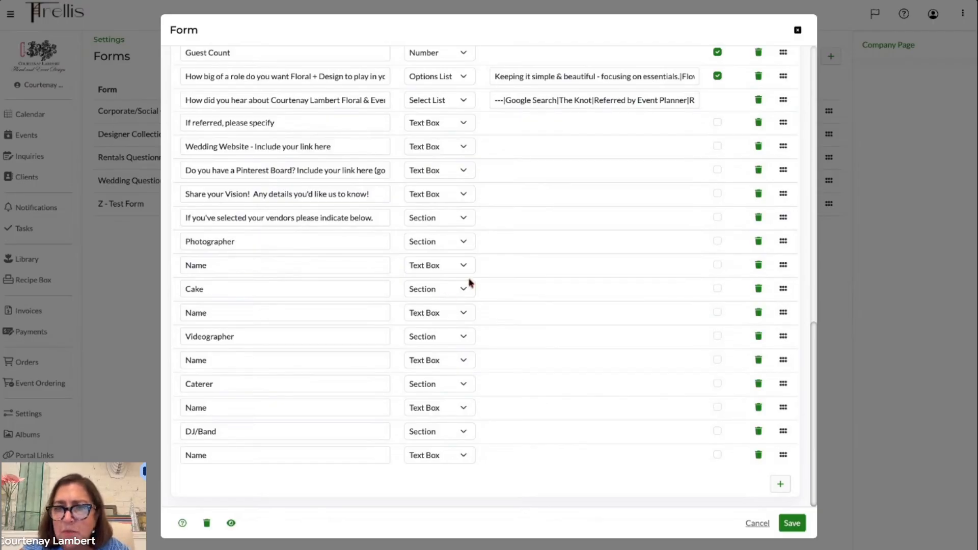
pyautogui.scroll(3, 471, 283)
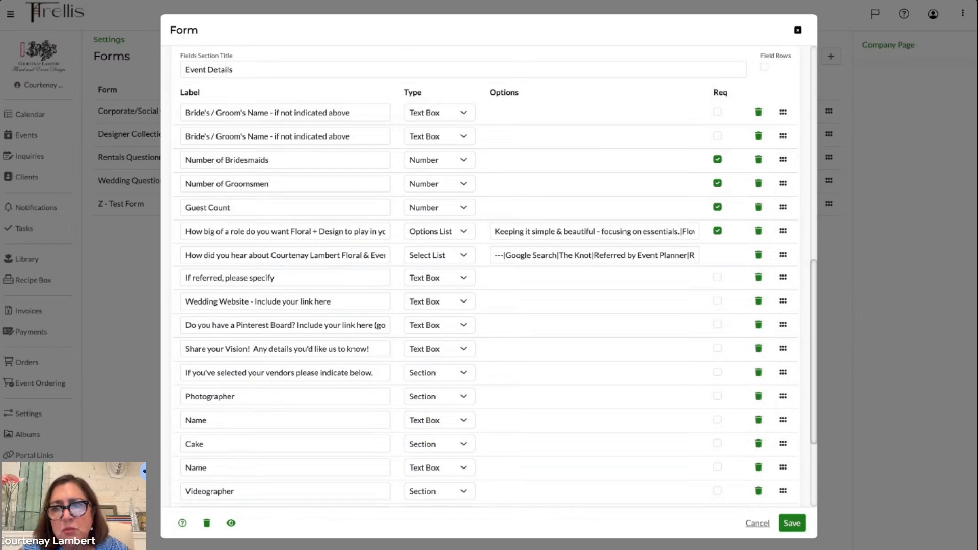
pyautogui.scroll(1, 487, 277)
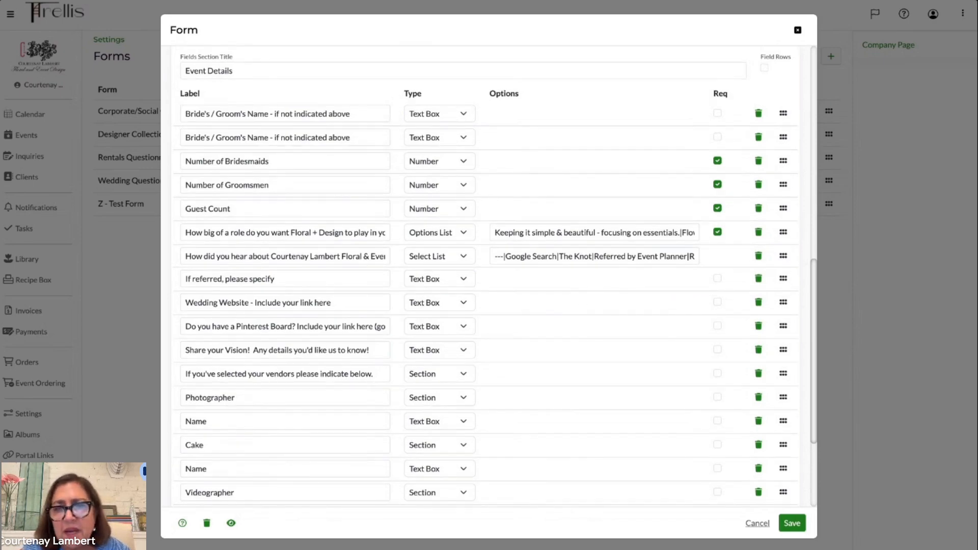
pyautogui.scroll(1, 489, 275)
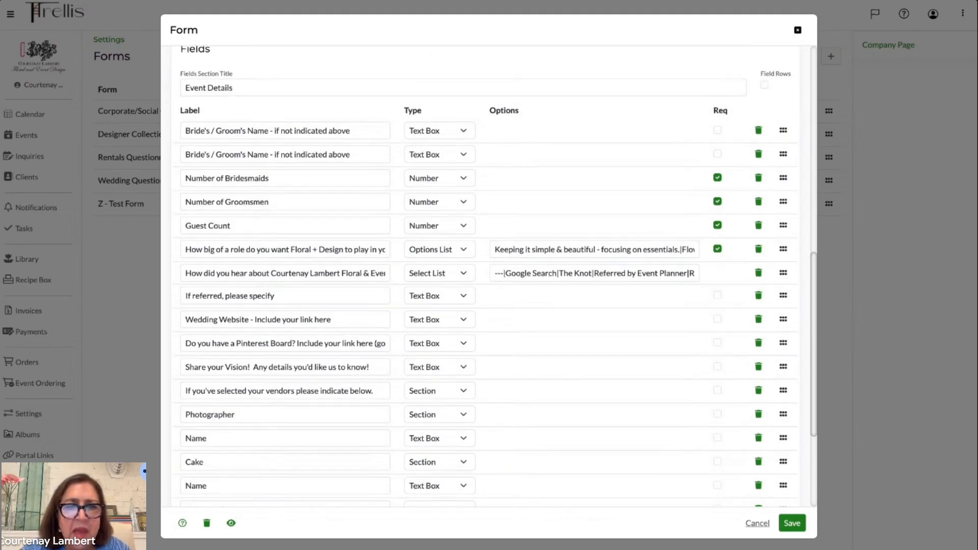
pyautogui.scroll(1, 500, 278)
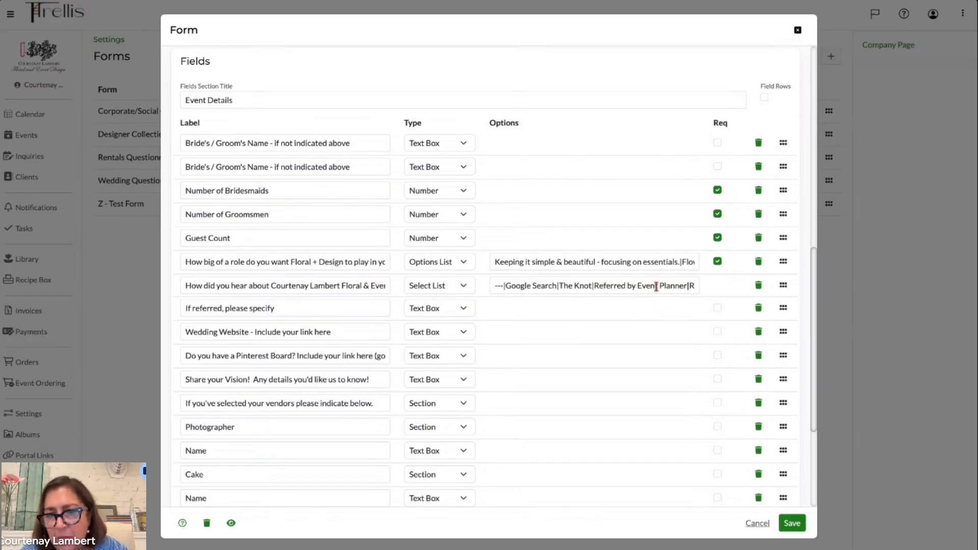
# - Open the options of the 'How did you hear about' select list field and examine its choices
pyautogui.click(531, 284)
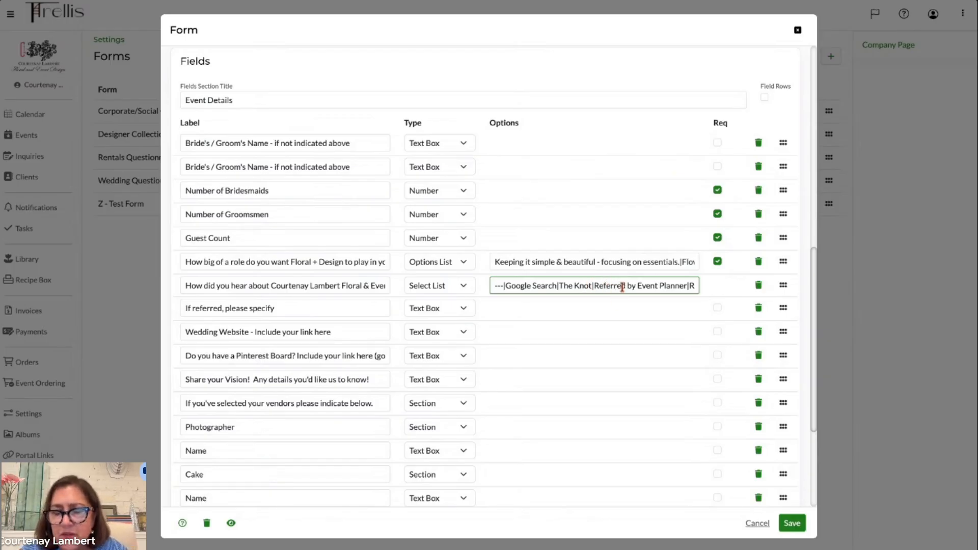
pyautogui.scroll(-1, 620, 314)
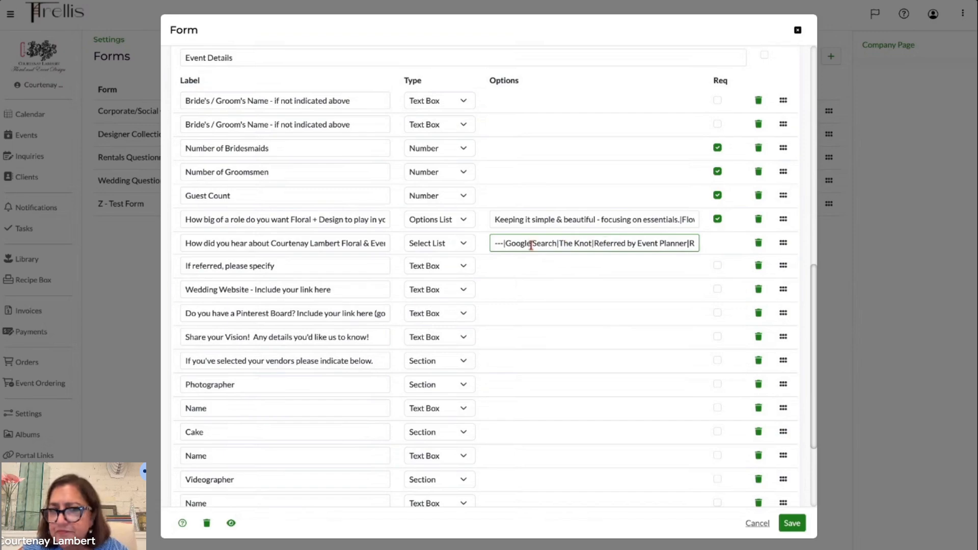
pyautogui.scroll(-1, 527, 290)
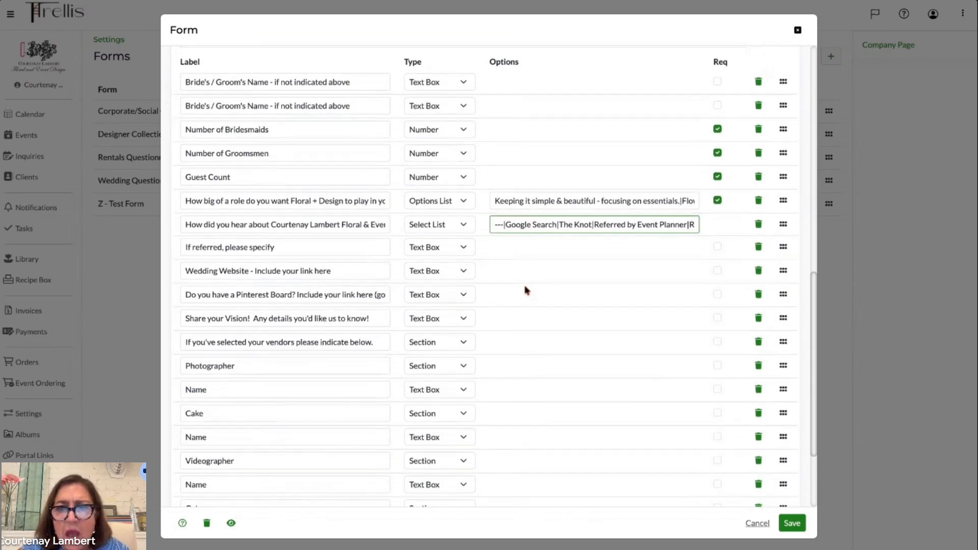
pyautogui.scroll(3, 526, 290)
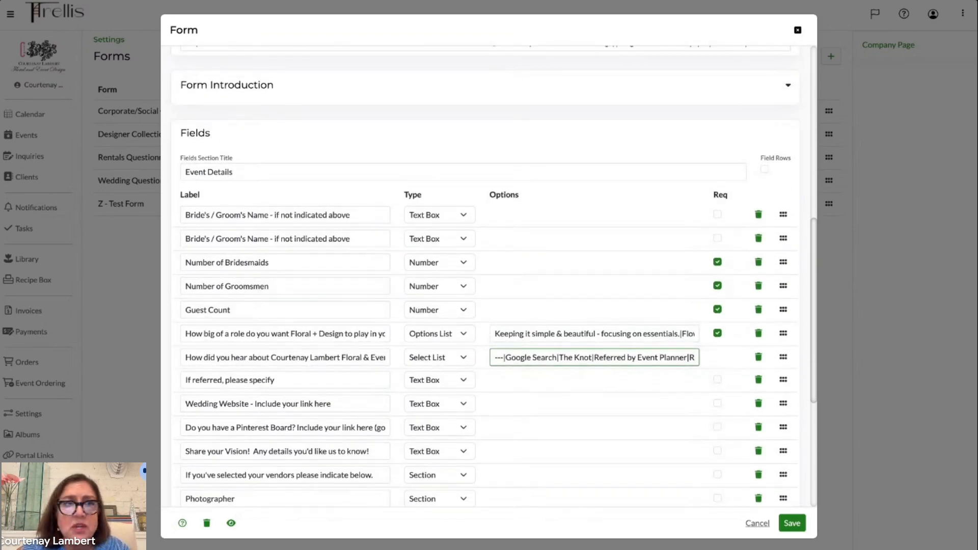
pyautogui.scroll(10, 606, 357)
# - In the Z - Test Form, add a new field row below the Name of Photography Company field
pyautogui.scroll(-4, 638, 219)
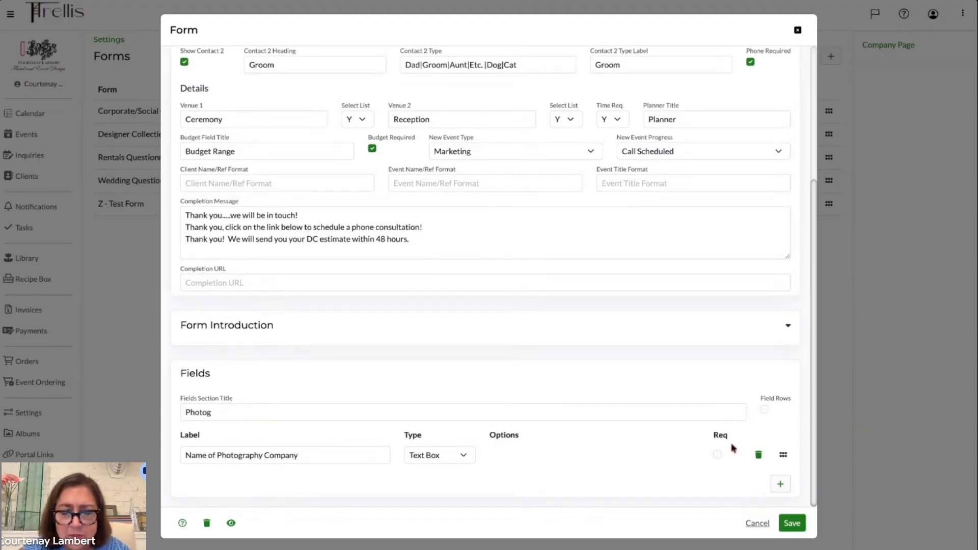
pyautogui.click(780, 485)
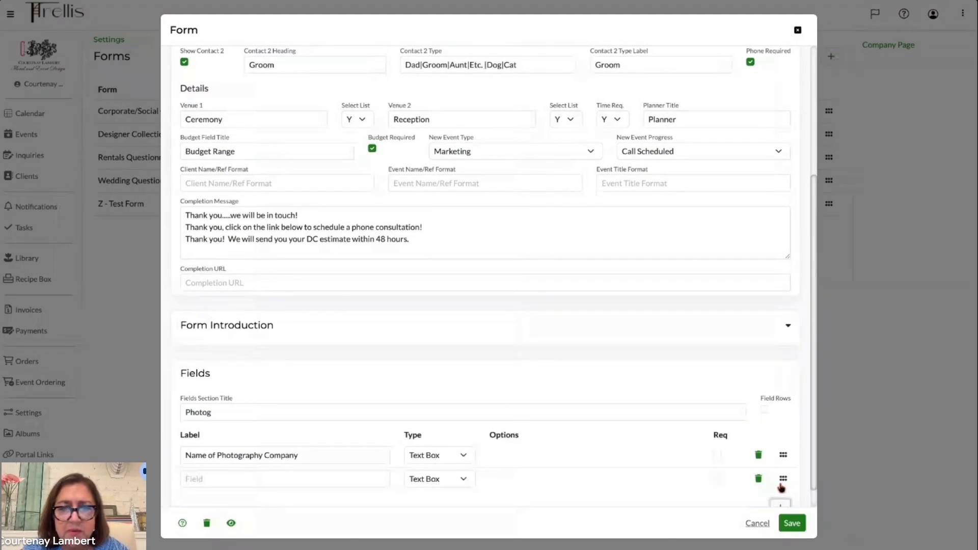
pyautogui.scroll(-1, 449, 473)
pyautogui.scroll(1, 449, 473)
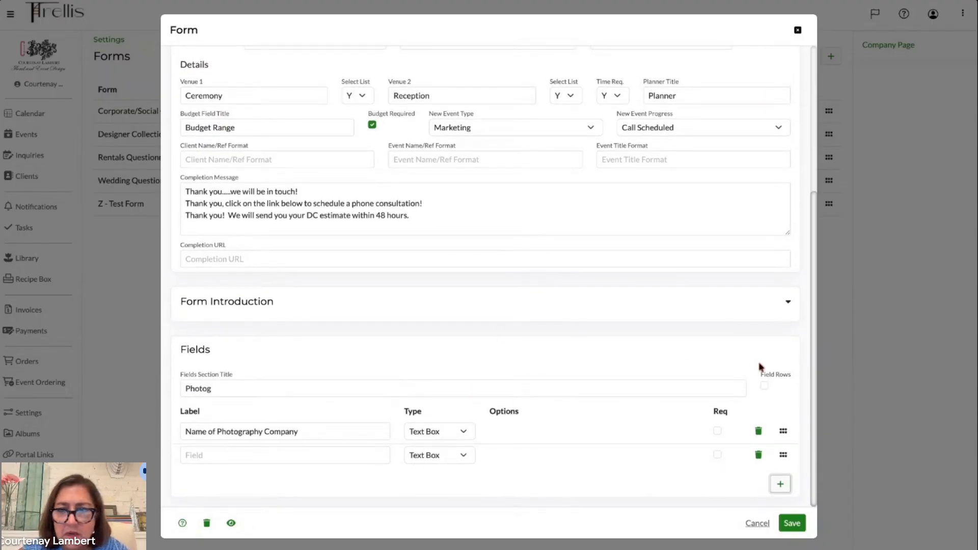
# - Set the new field's type to Section and label it Other Vendors We Like or May Use
pyautogui.click(791, 303)
pyautogui.scroll(-5, 790, 304)
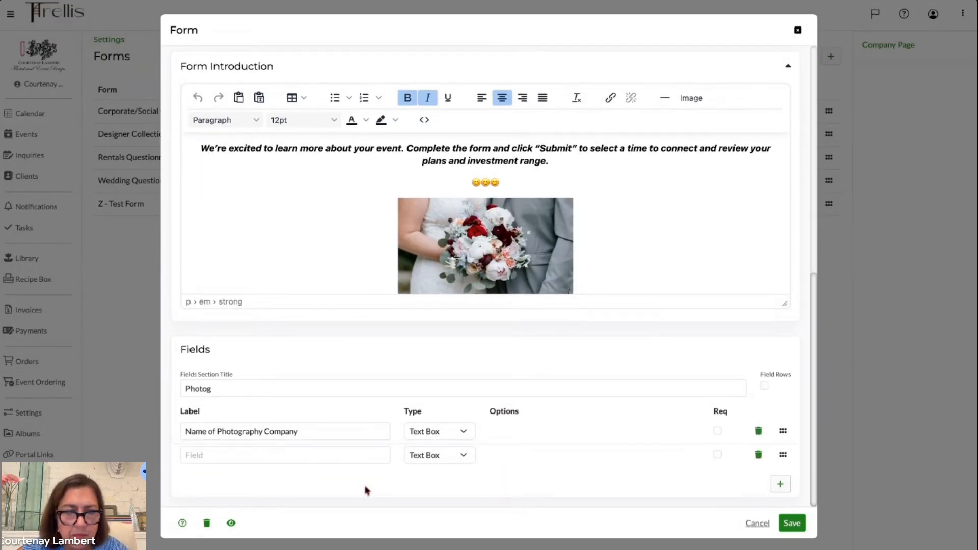
pyautogui.click(307, 455)
pyautogui.click(452, 456)
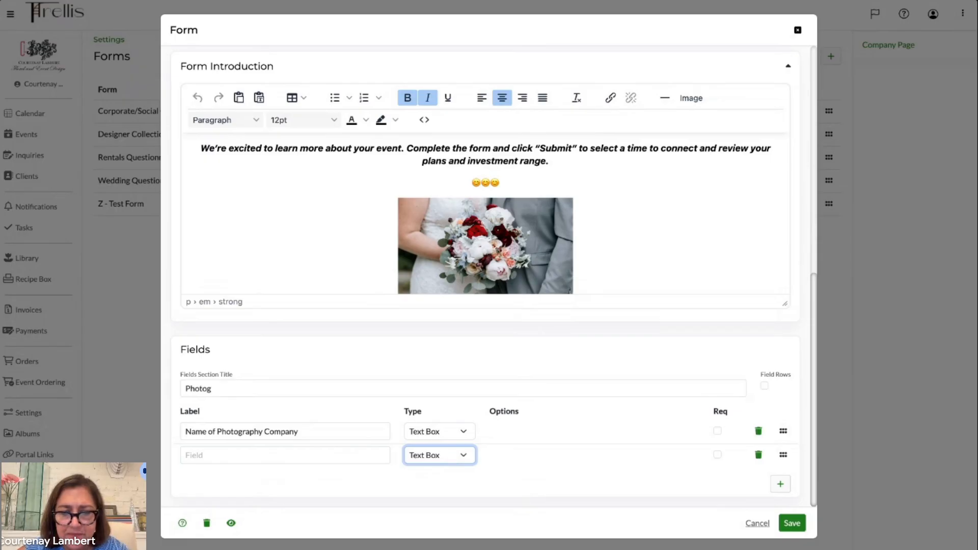
pyautogui.click(435, 546)
pyautogui.click(329, 452)
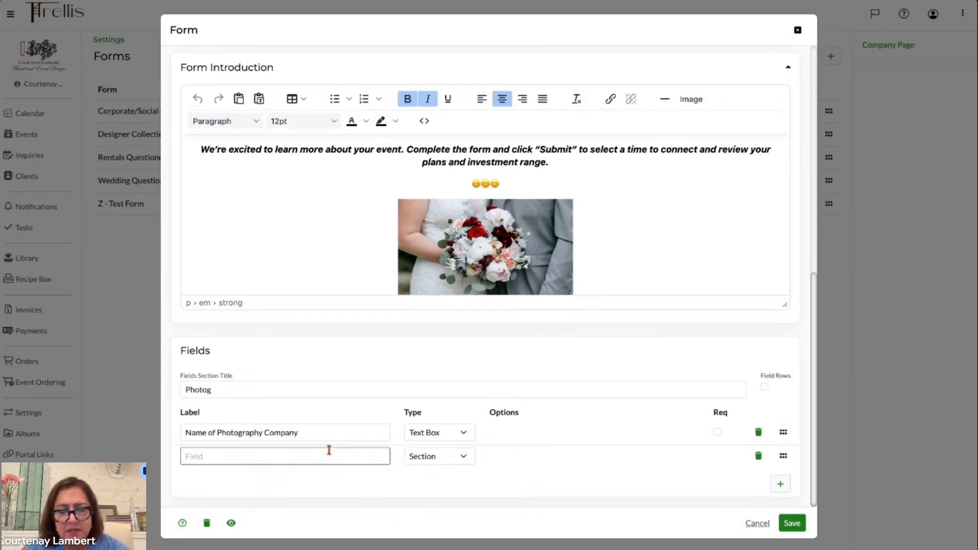
pyautogui.write('Other Ve')
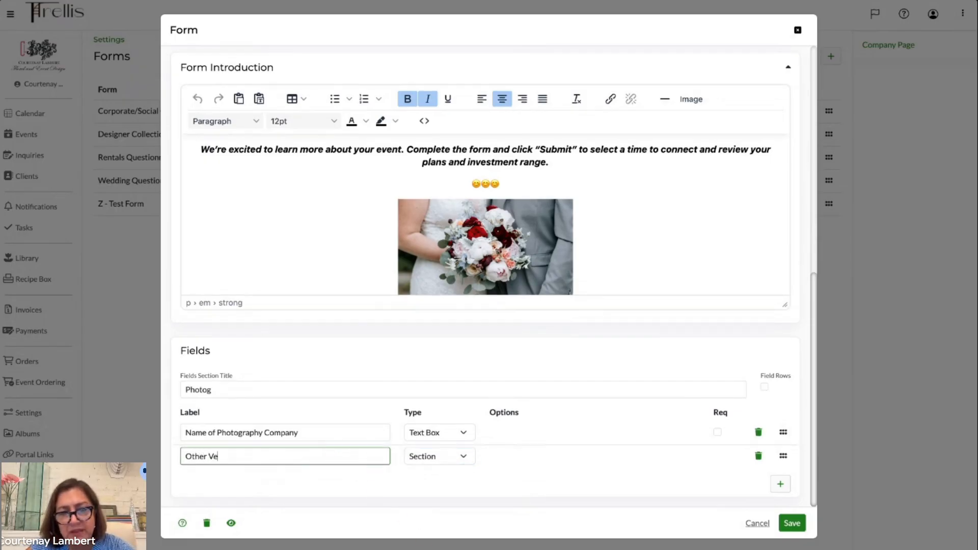
pyautogui.write('ndors We Like or May Use')
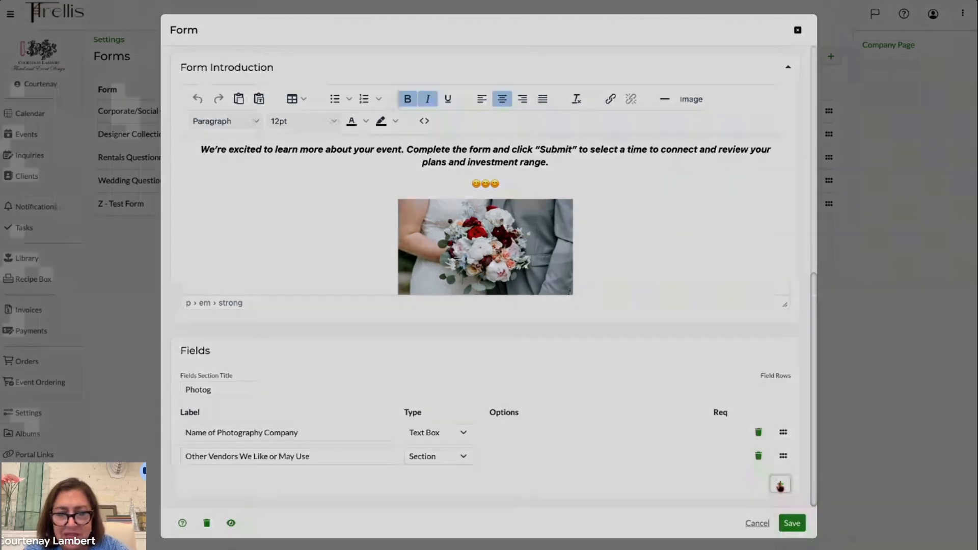
# - Add another text box field below the section and label it PHotographer
pyautogui.click(780, 484)
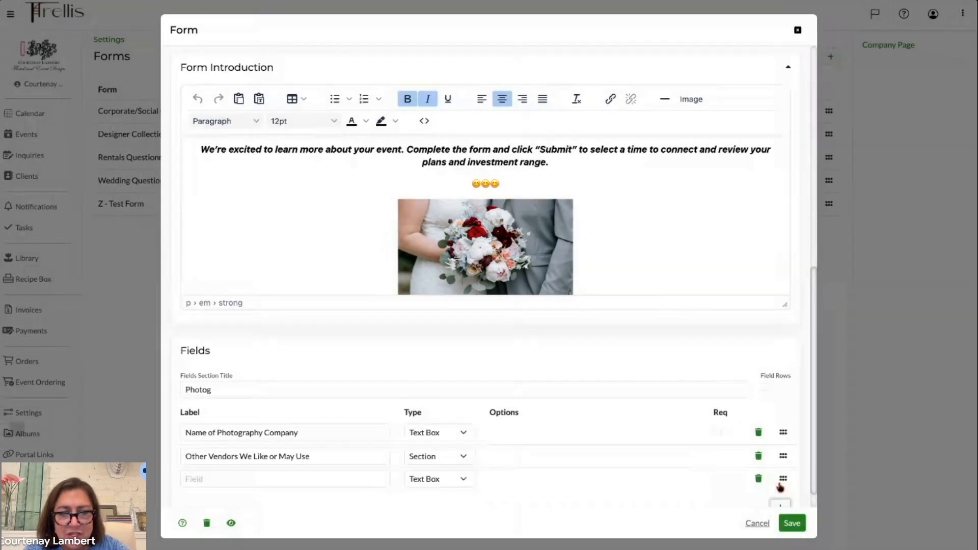
pyautogui.click(353, 480)
pyautogui.write('PHo')
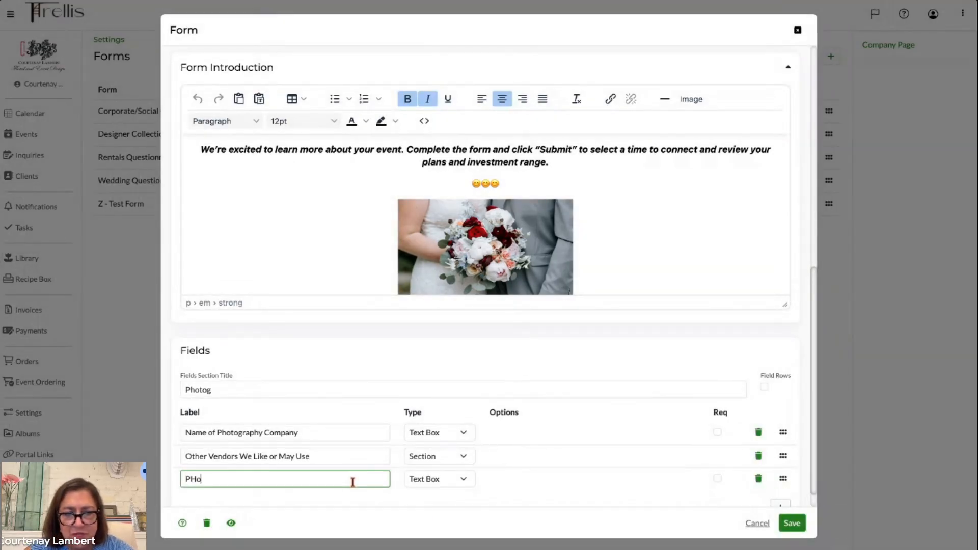
pyautogui.write('tographer')
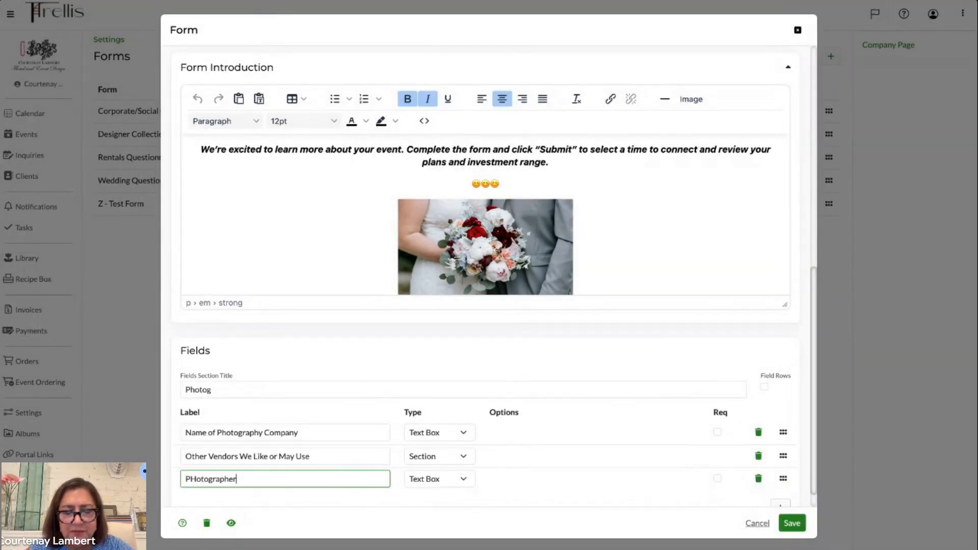
# - Change the PHotographer field's type to Text Area
pyautogui.click(460, 484)
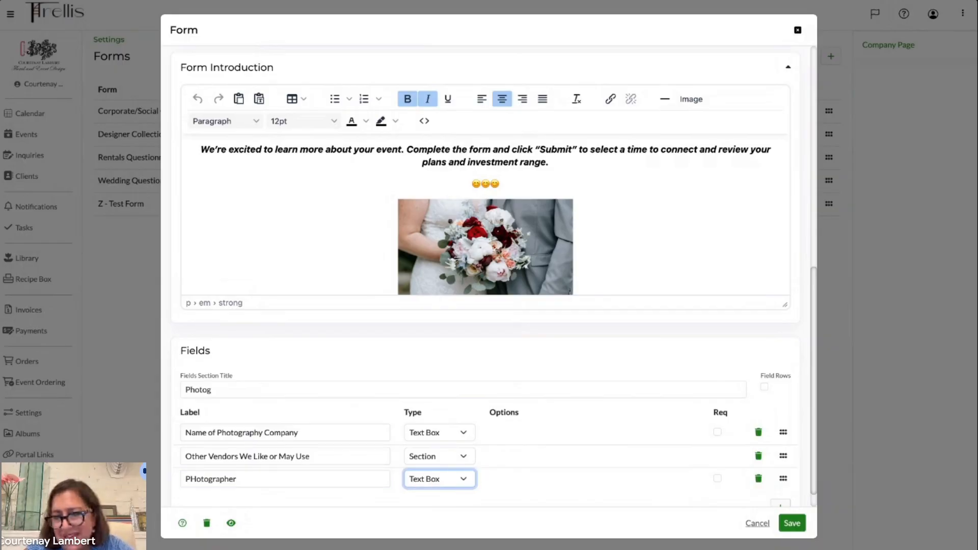
pyautogui.click(450, 478)
pyautogui.scroll(-1, 525, 479)
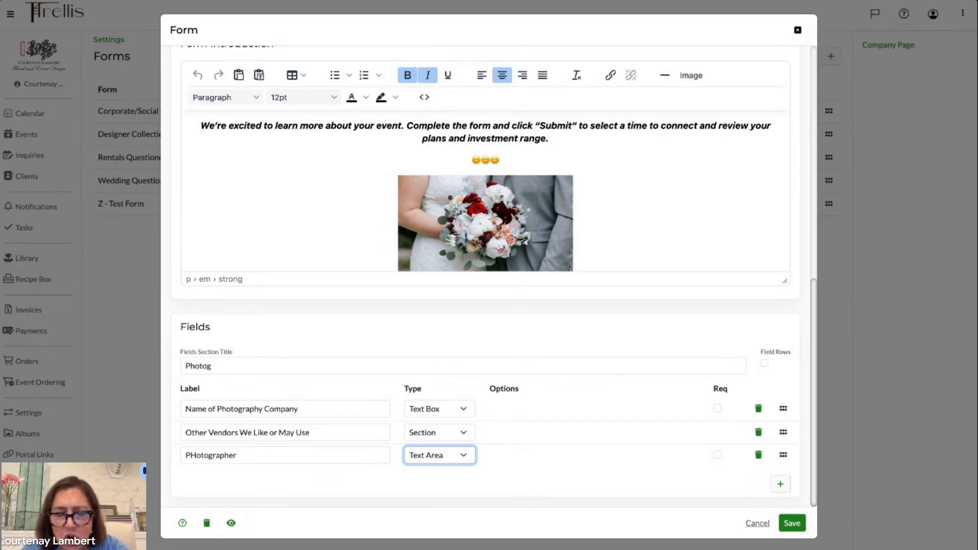
# - Add another field below PHotographer labelled Bakery and set its type to Text Area
pyautogui.click(781, 484)
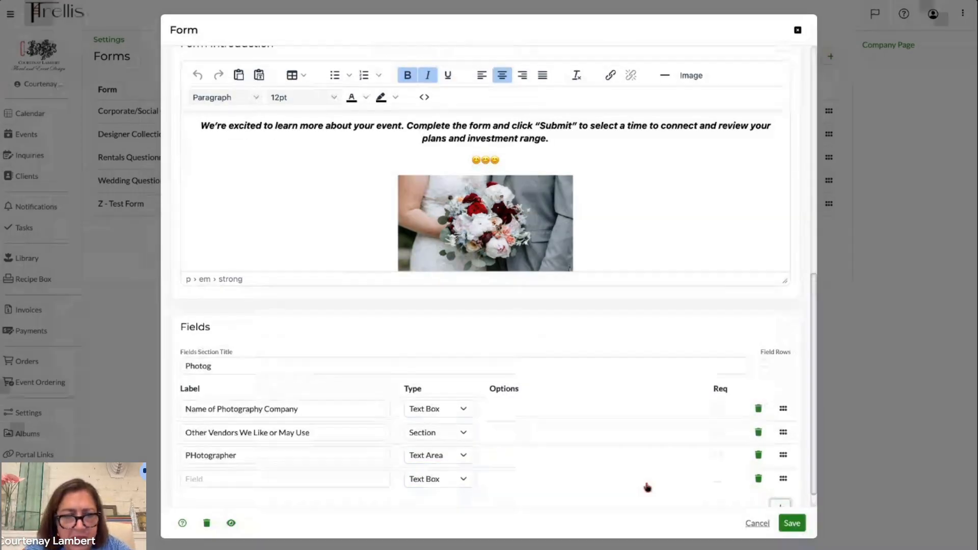
pyautogui.click(249, 477)
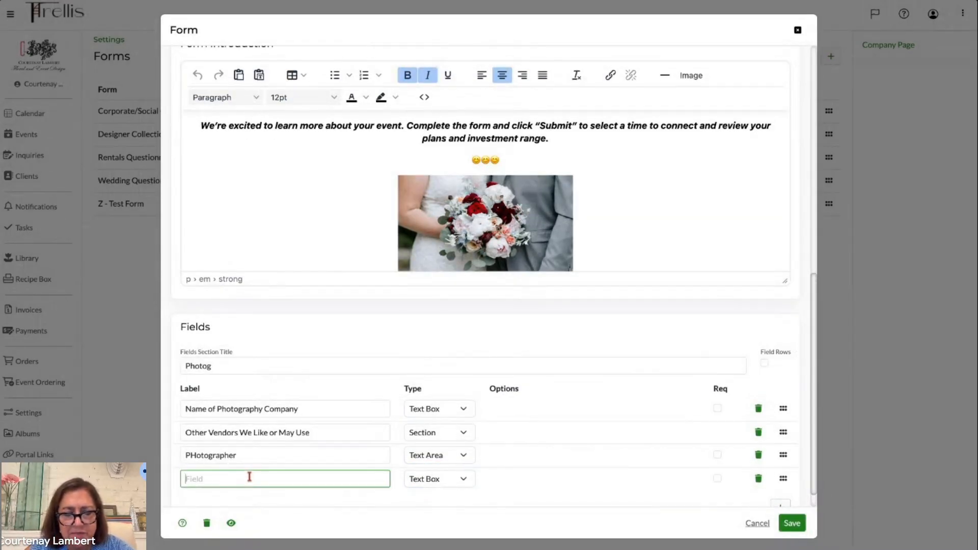
pyautogui.write('Bakery')
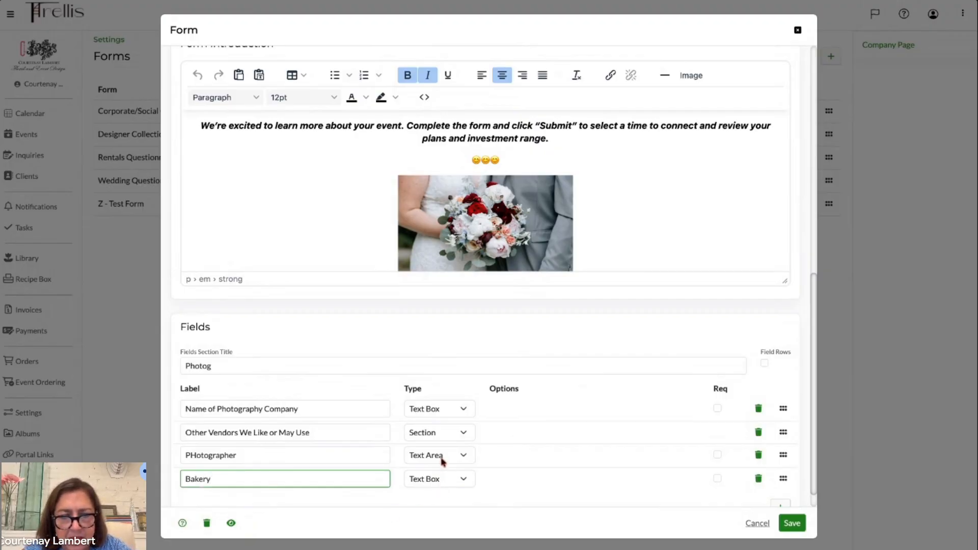
pyautogui.click(451, 484)
pyautogui.click(452, 487)
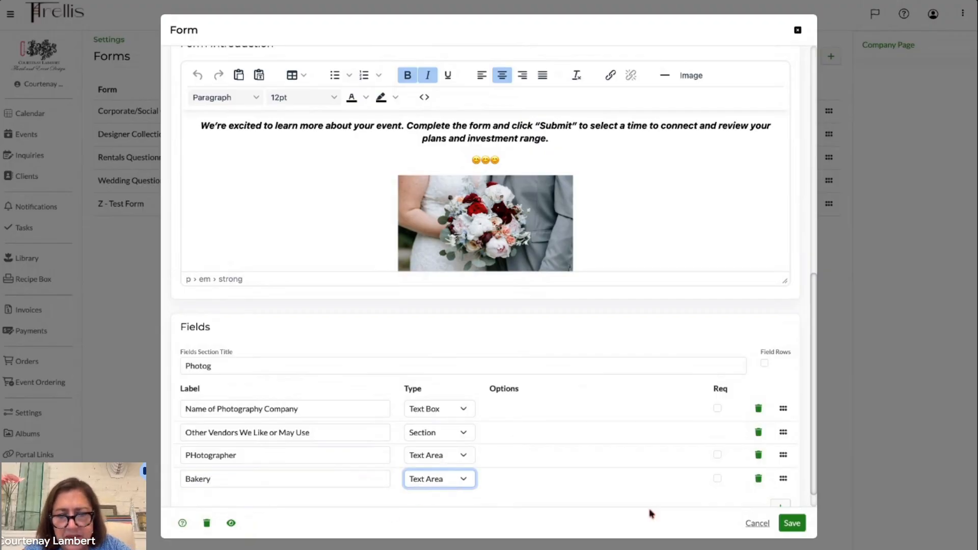
# - Save the form and review the new Other Vendors section in the form preview
pyautogui.click(794, 527)
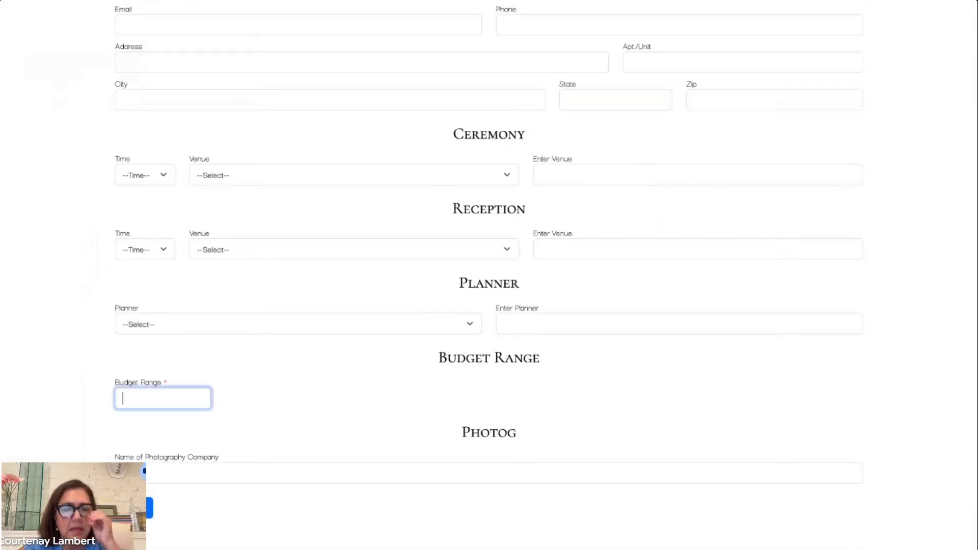
pyautogui.scroll(-1, 219, 248)
pyautogui.scroll(2, 219, 249)
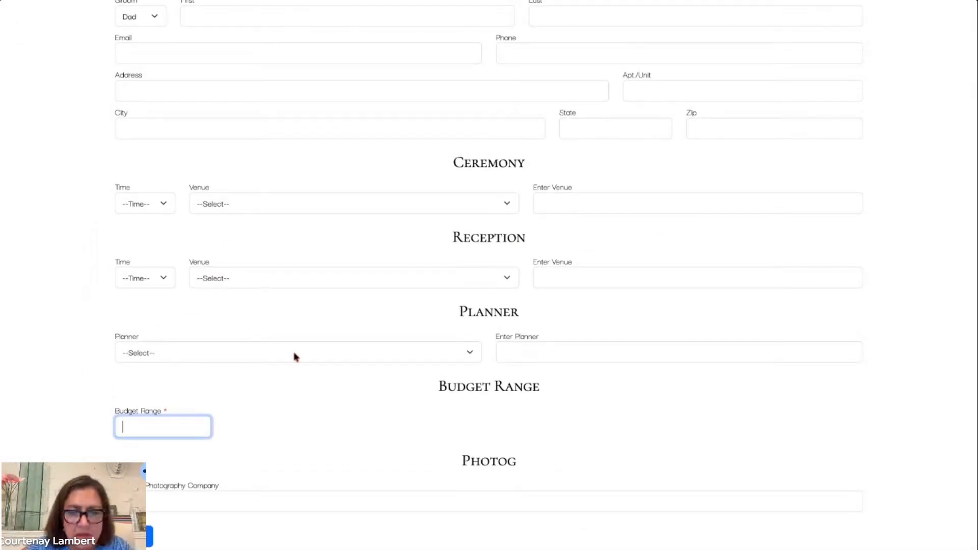
pyautogui.scroll(-3, 295, 353)
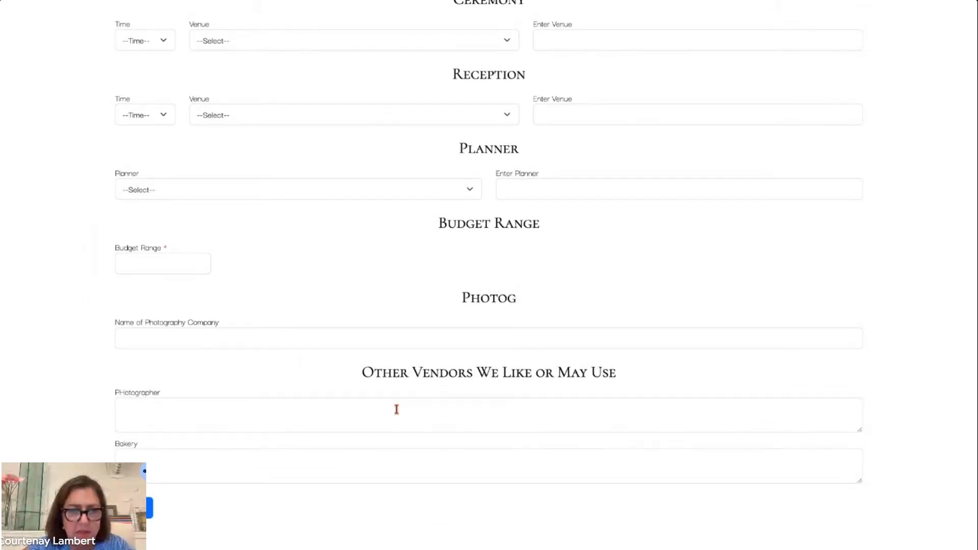
pyautogui.click(226, 417)
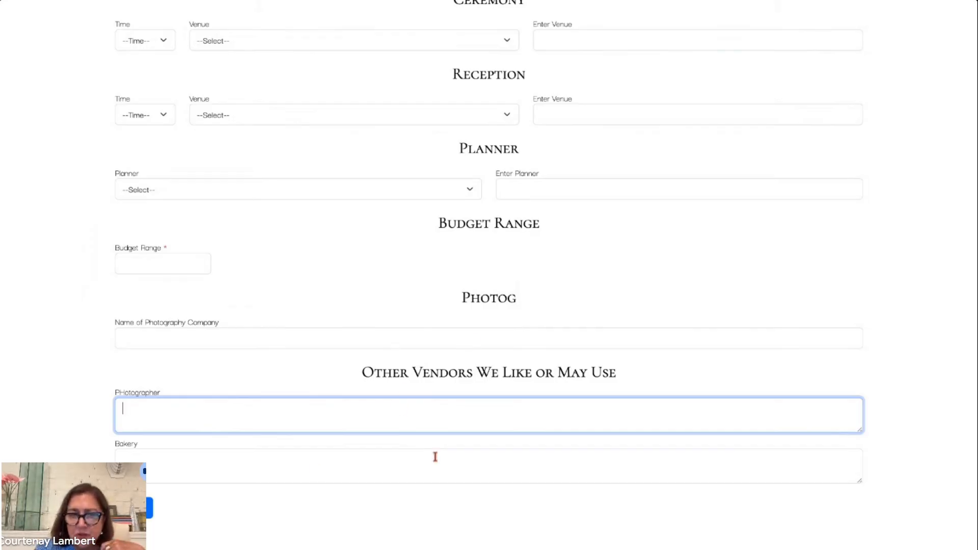
# - Reopen the Z - Test Form and set its New Event Type to Wedding - Custom
pyautogui.click(312, 1)
pyautogui.click(163, 212)
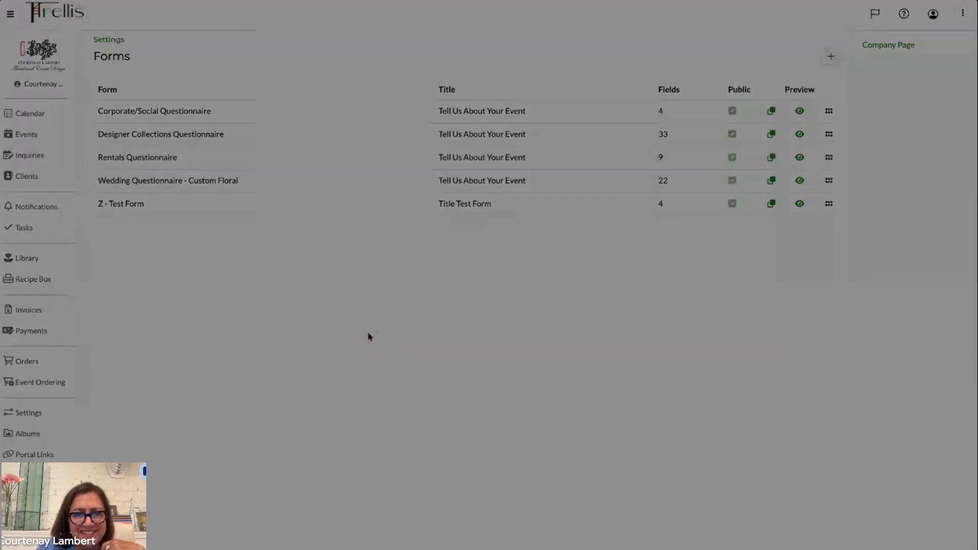
pyautogui.scroll(-5, 369, 336)
pyautogui.scroll(1, 369, 337)
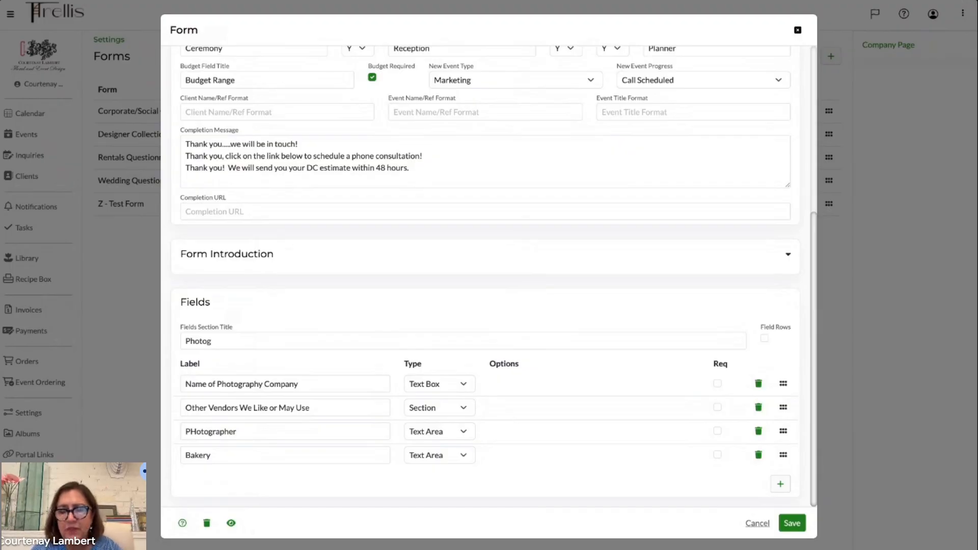
pyautogui.scroll(5, 484, 275)
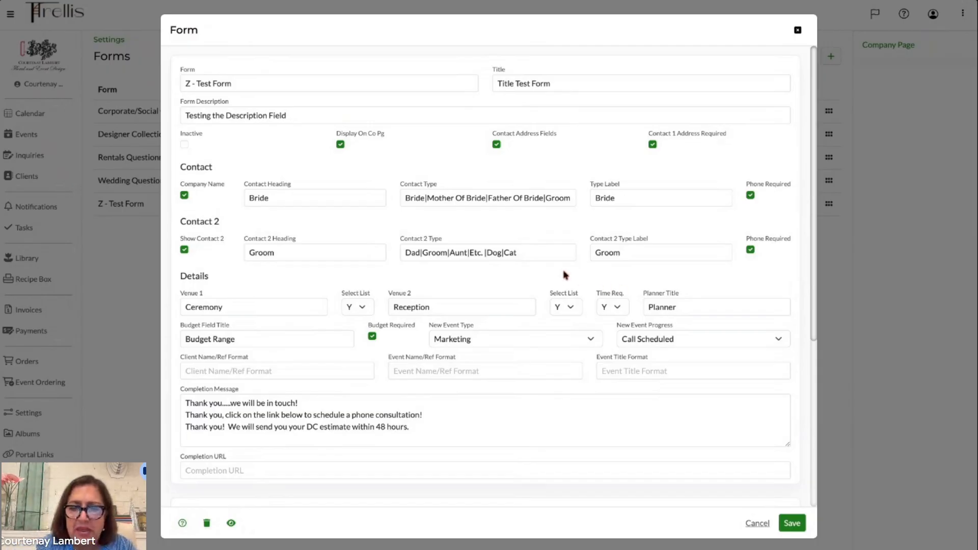
pyautogui.scroll(-2, 486, 295)
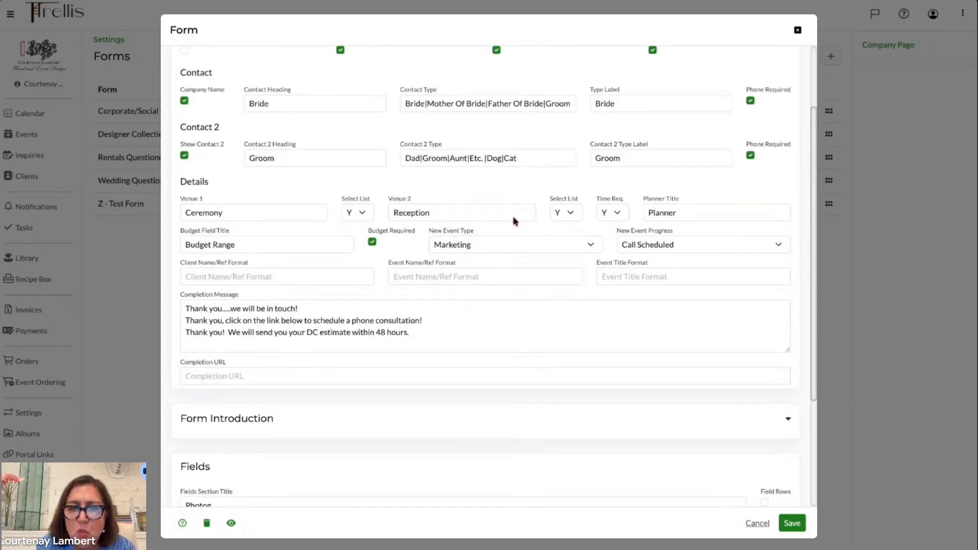
pyautogui.scroll(2, 487, 250)
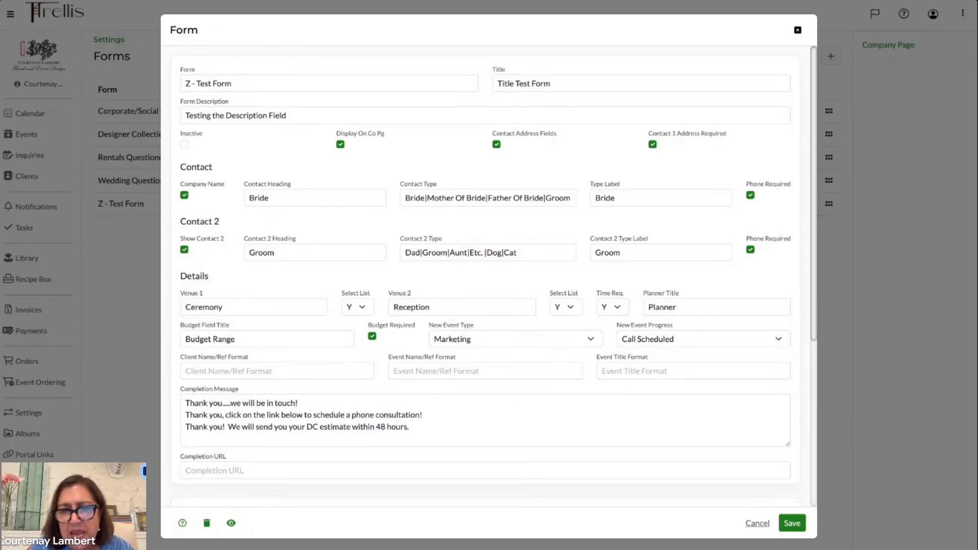
pyautogui.click(516, 344)
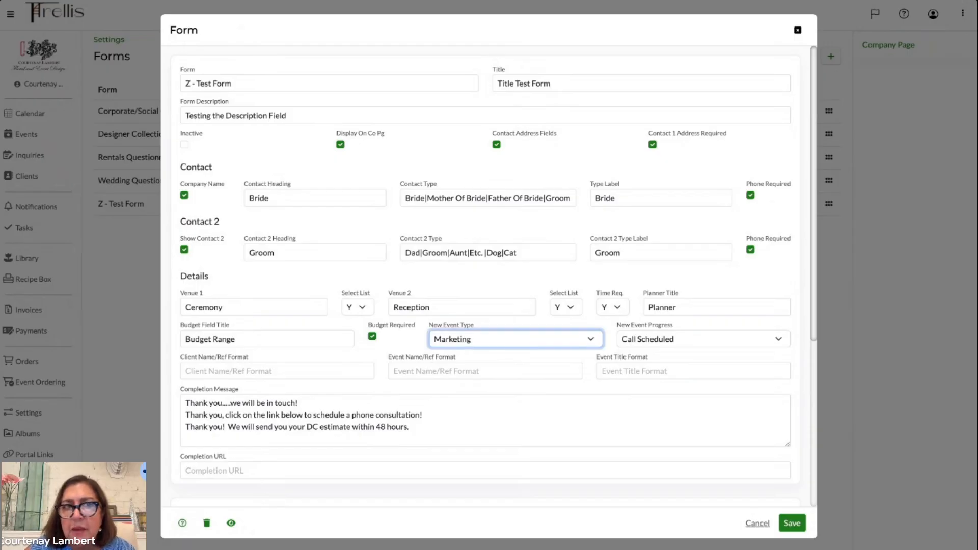
pyautogui.click(507, 275)
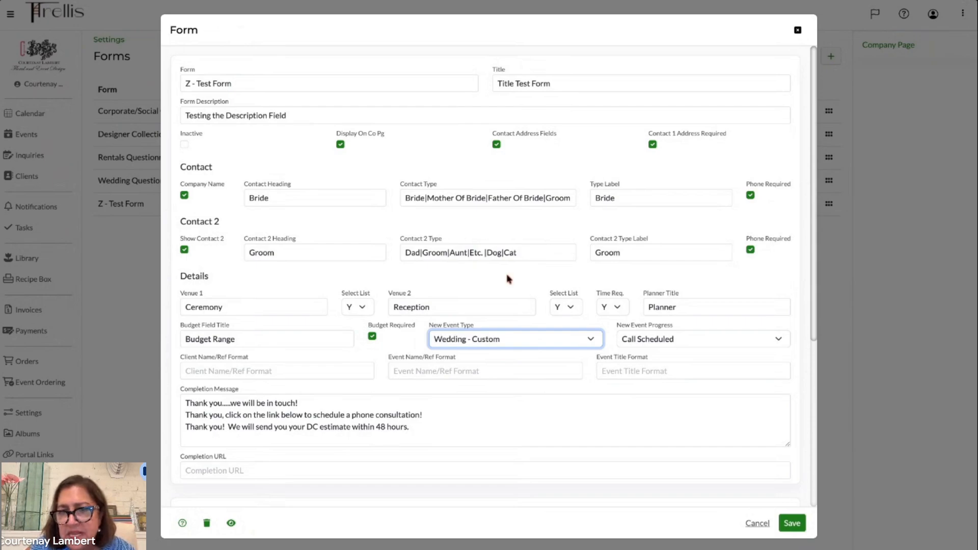
# - Set the form's New Event Progress to New Inquiry
pyautogui.click(697, 342)
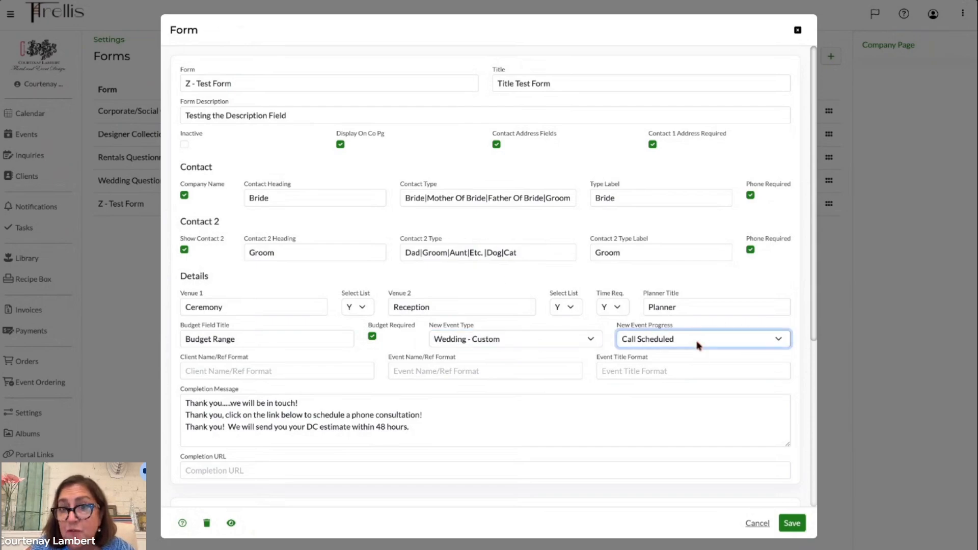
pyautogui.click(669, 230)
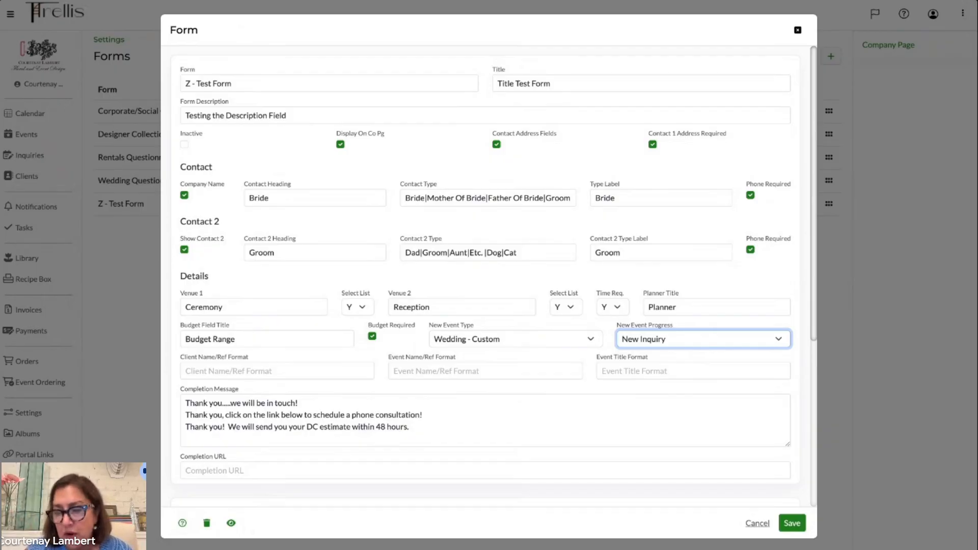
pyautogui.click(517, 345)
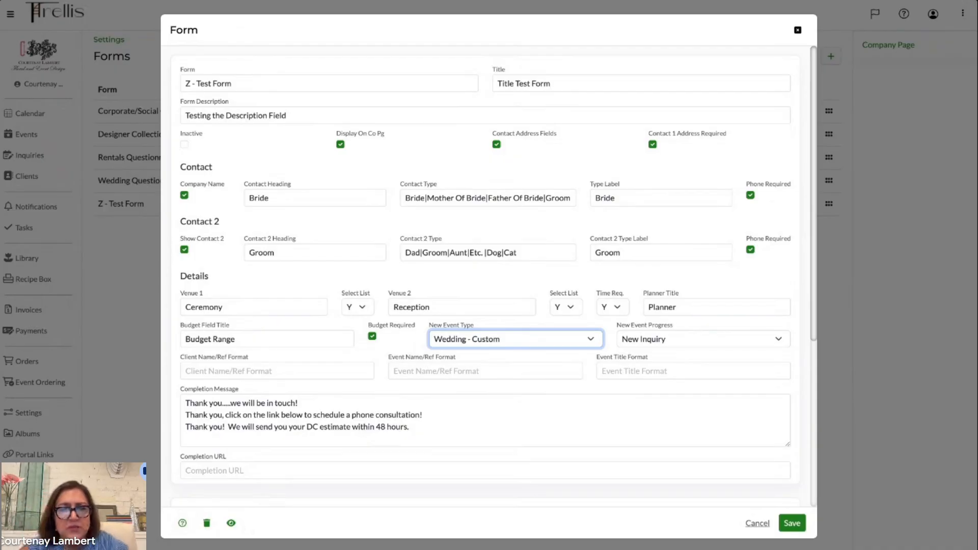
# - Set the Select List option for Venue 2 (Reception) to N and save the form
pyautogui.scroll(-3, 498, 291)
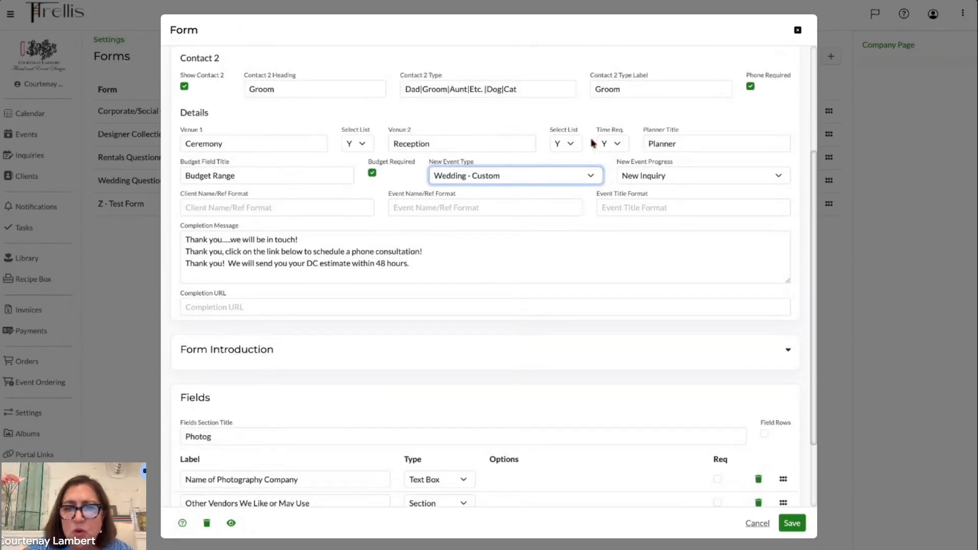
pyautogui.click(572, 145)
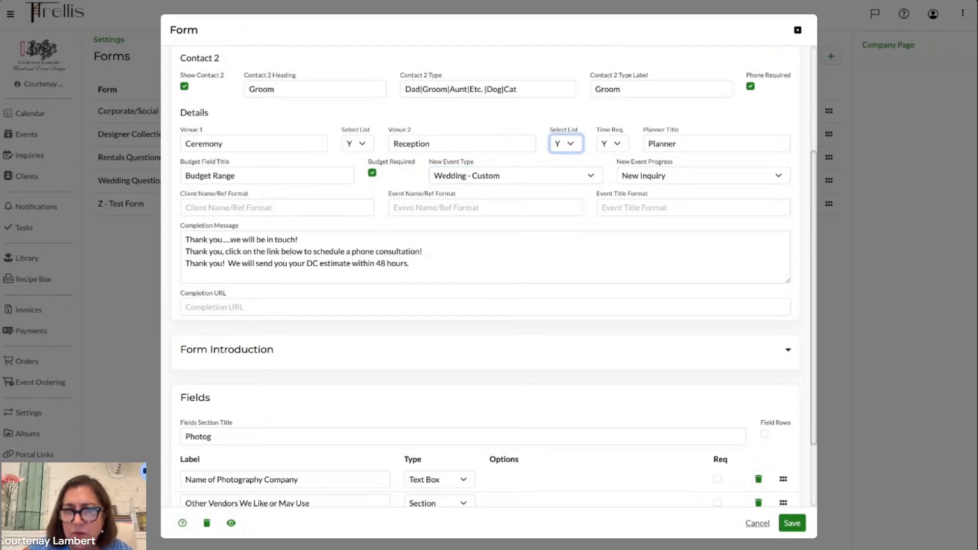
pyautogui.press('n')
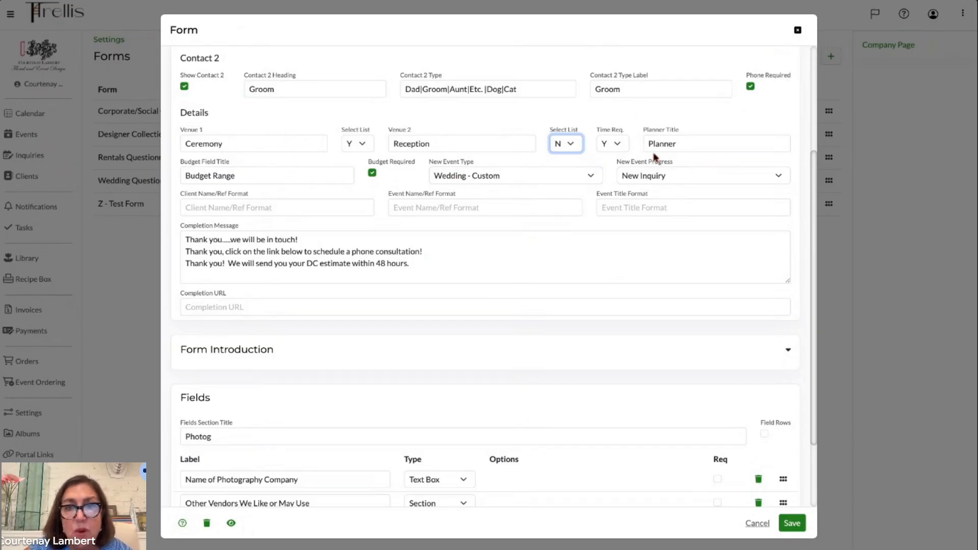
pyautogui.scroll(2, 712, 164)
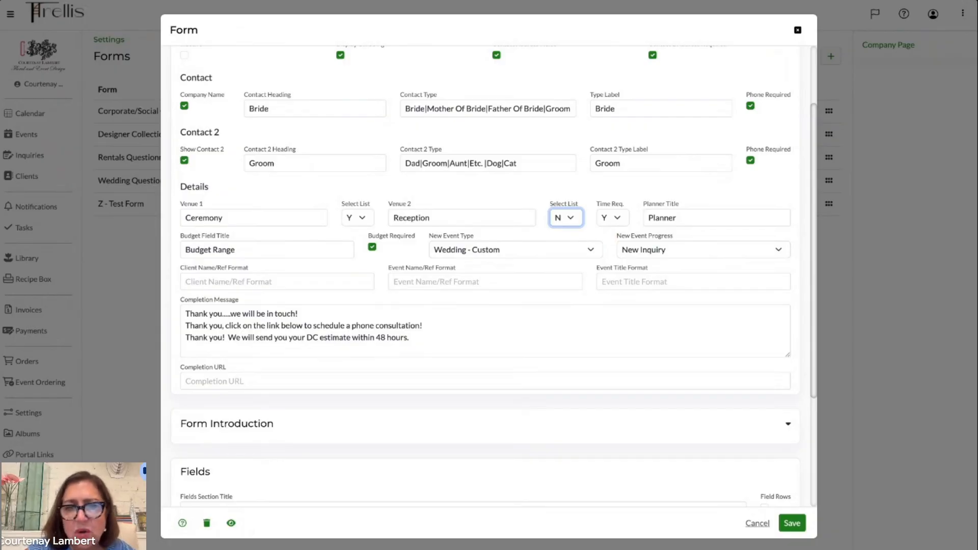
pyautogui.scroll(-2, 482, 270)
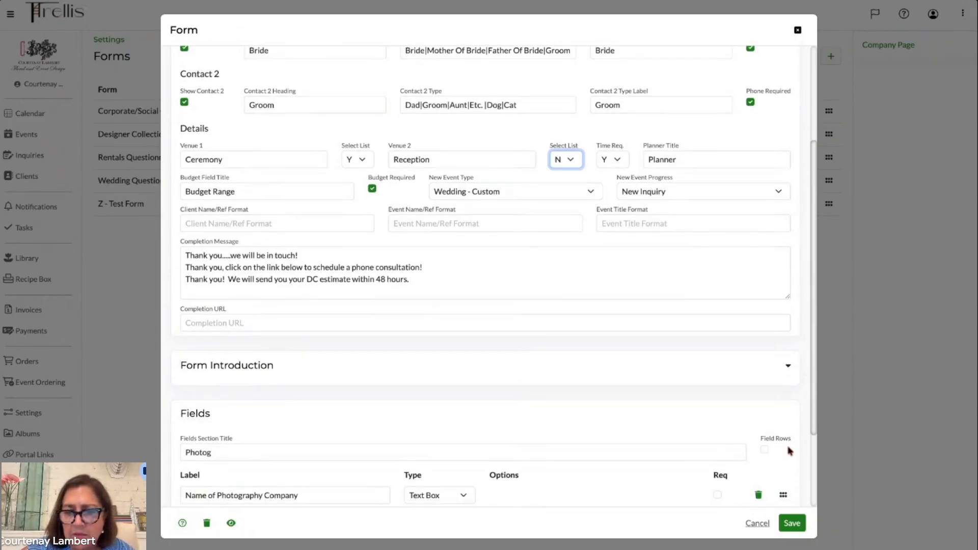
pyautogui.click(793, 523)
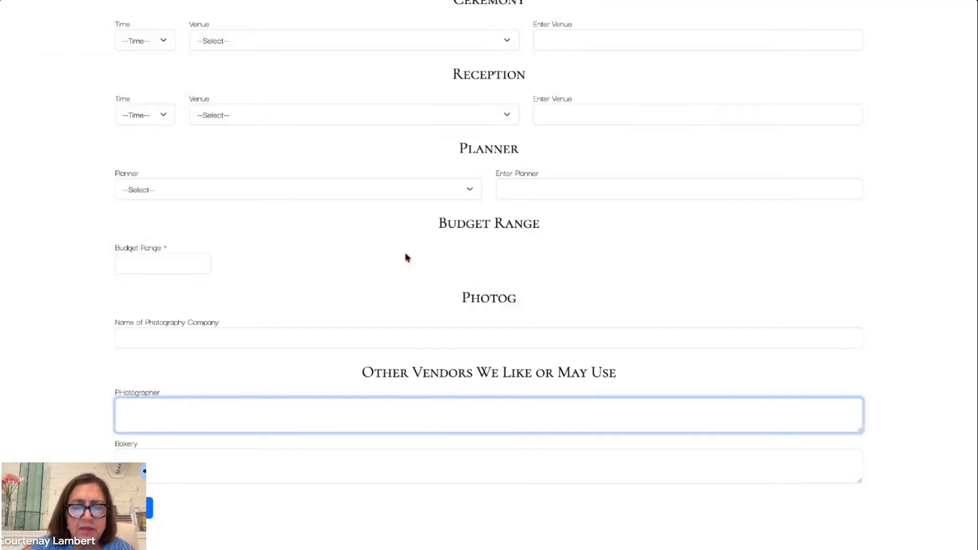
# - Refresh the form preview and scroll through it from the top to examine the updated form
pyautogui.scroll(5, 414, 198)
pyautogui.scroll(-2, 413, 198)
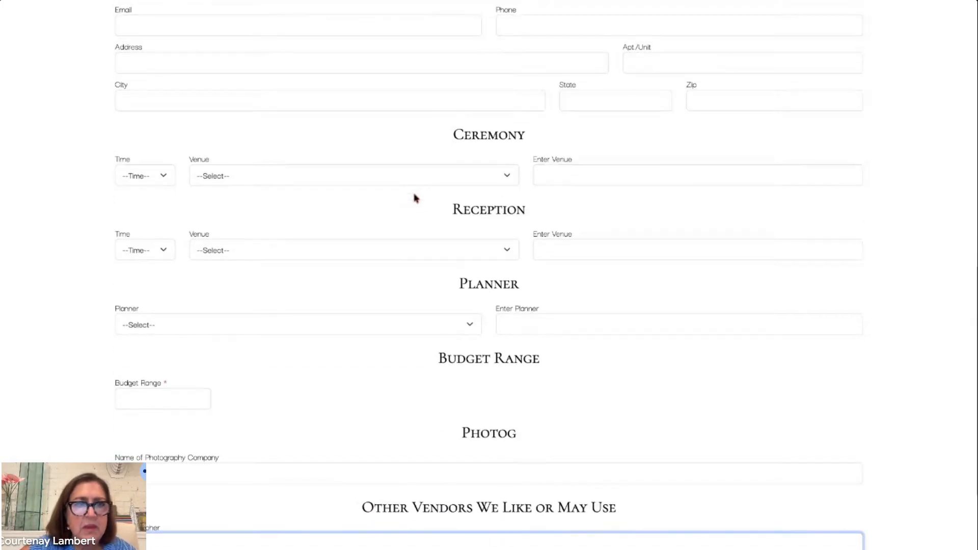
pyautogui.click(135, 3)
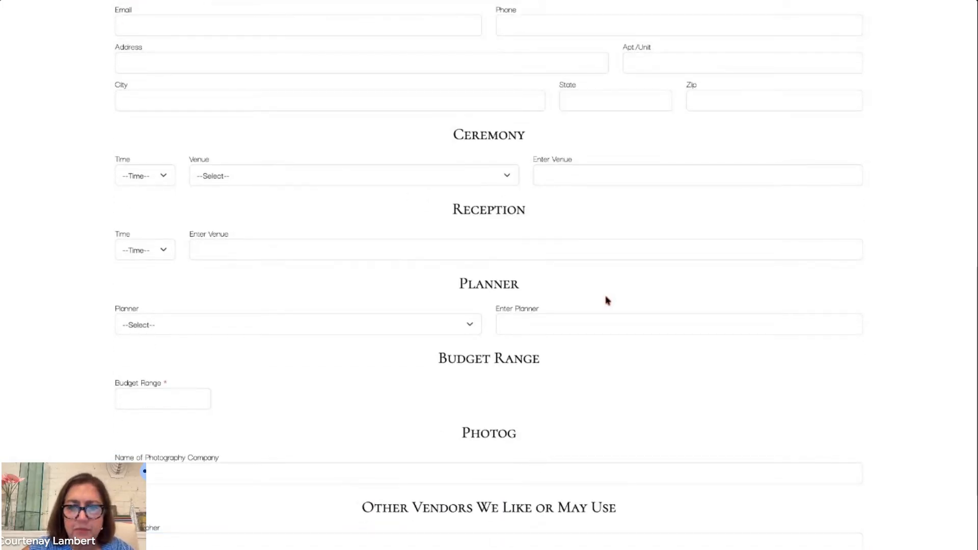
pyautogui.scroll(-8, 606, 300)
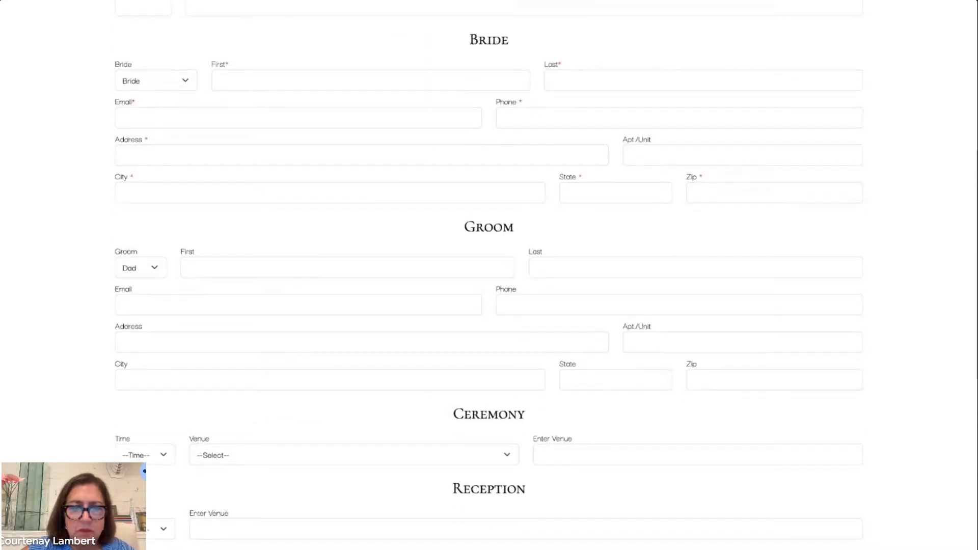
pyautogui.scroll(-1, 606, 301)
pyautogui.scroll(13, 607, 300)
pyautogui.scroll(-9, 606, 301)
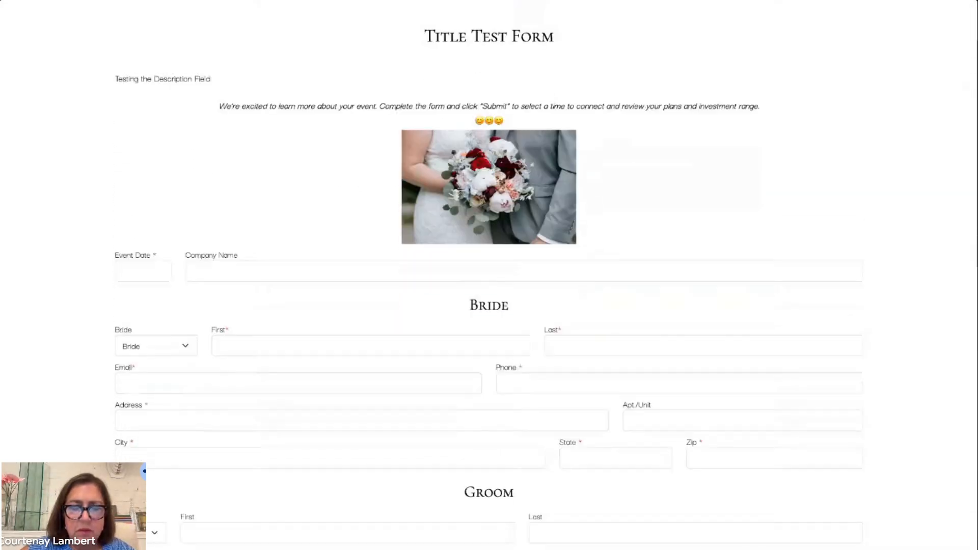
pyautogui.scroll(10, 489, 275)
pyautogui.scroll(-7, 489, 275)
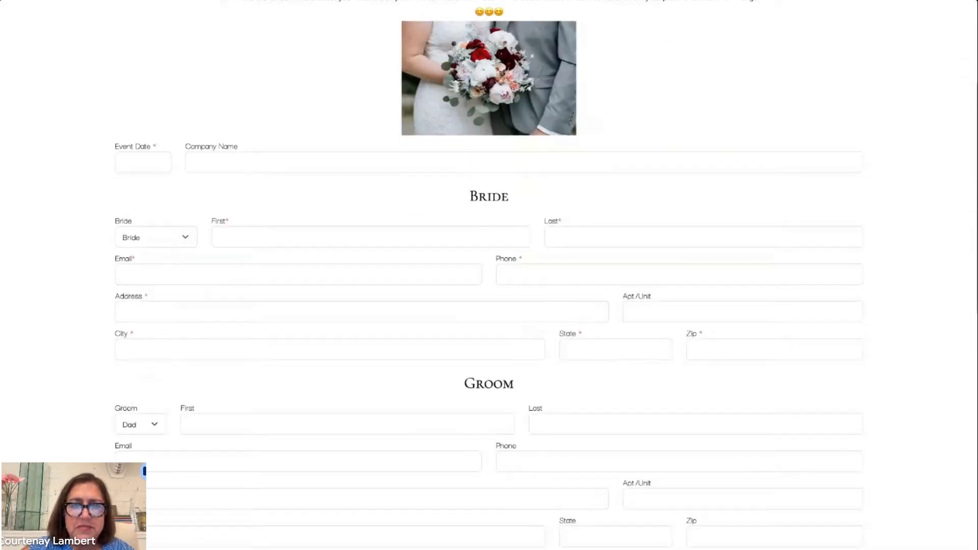
pyautogui.scroll(-7, 490, 275)
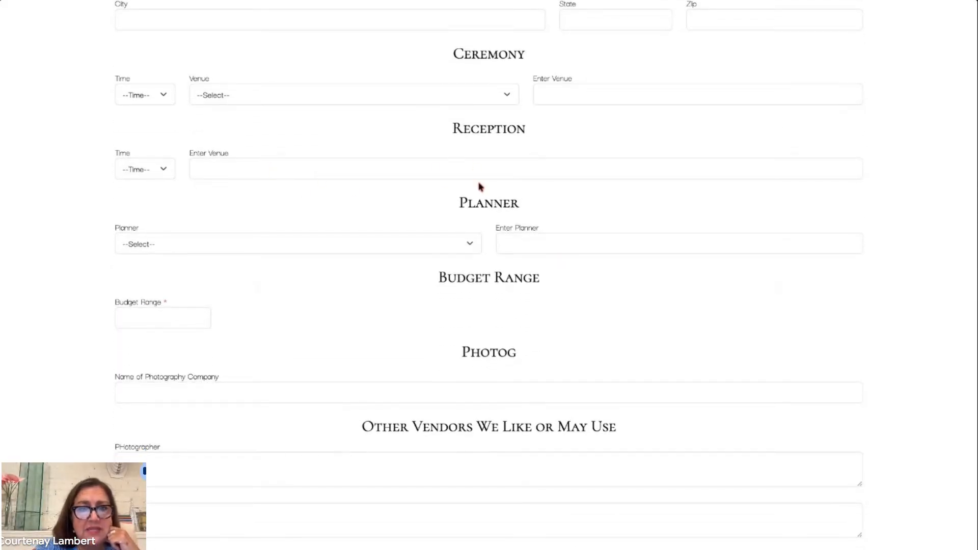
# - Check the Reception venue entry field and the Ceremony venue fields in the preview
pyautogui.click(339, 170)
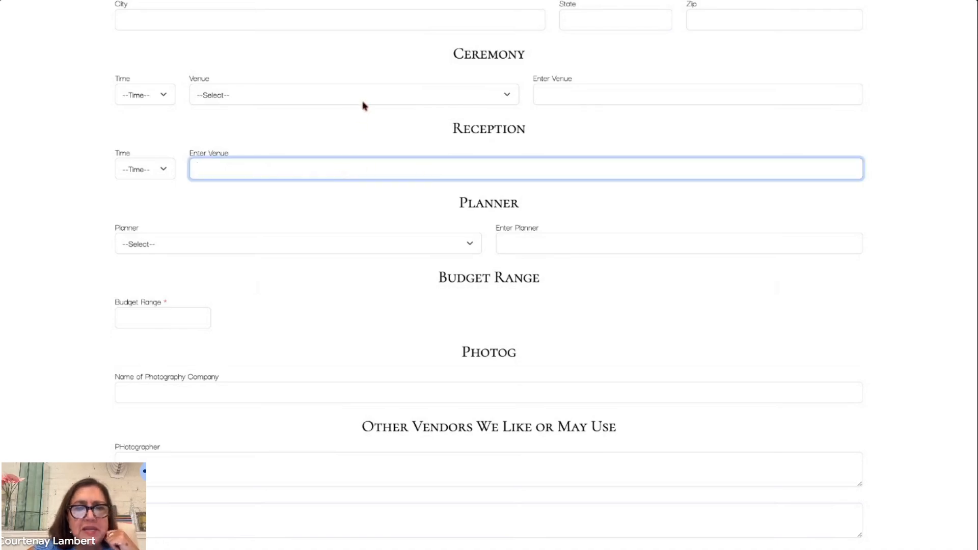
pyautogui.click(457, 97)
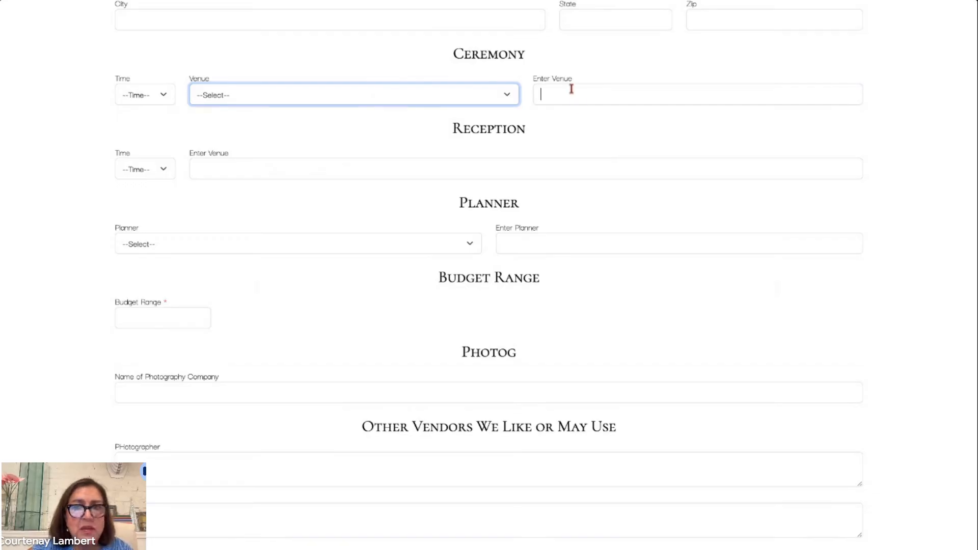
pyautogui.click(572, 90)
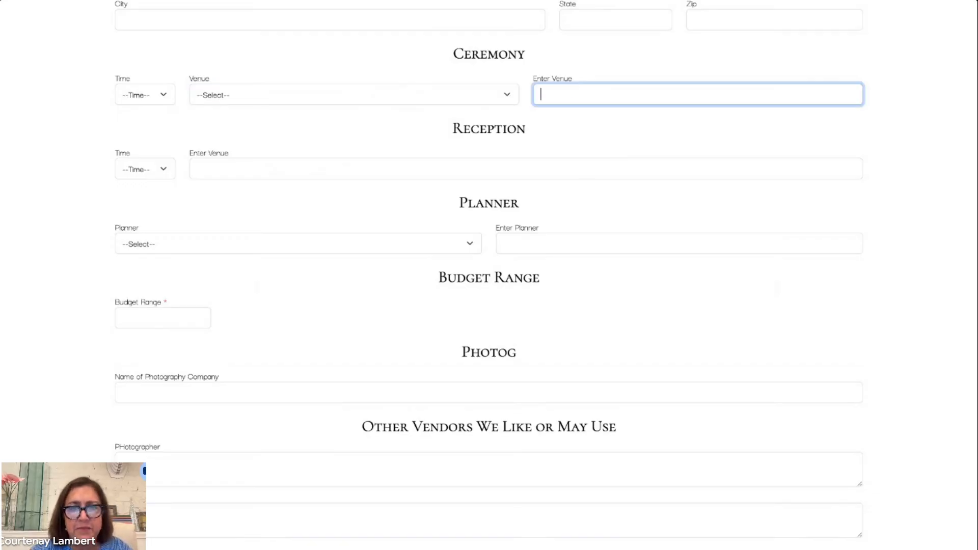
# - Reopen the Z - Test Form, set Venue 2's Select List option back to Y, and save it
pyautogui.click(489, 1)
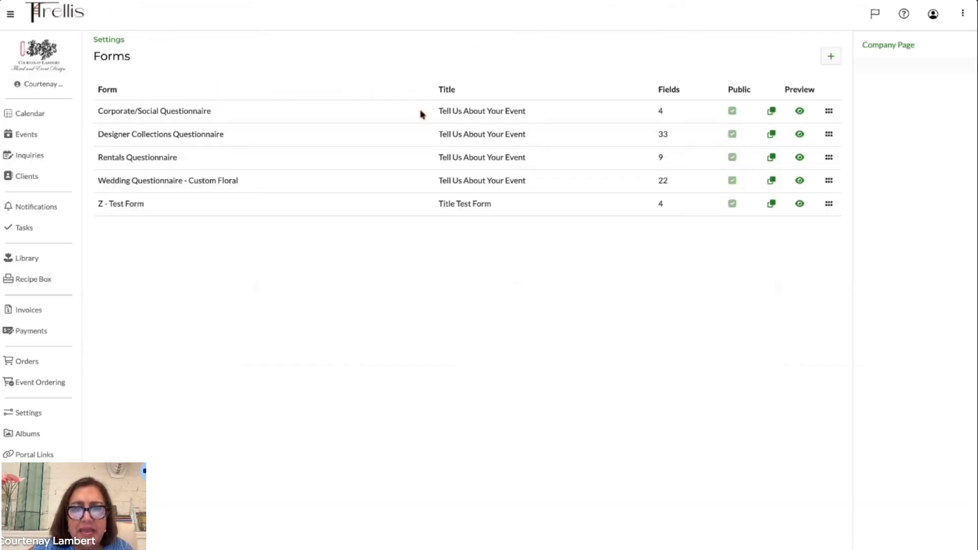
pyautogui.click(133, 203)
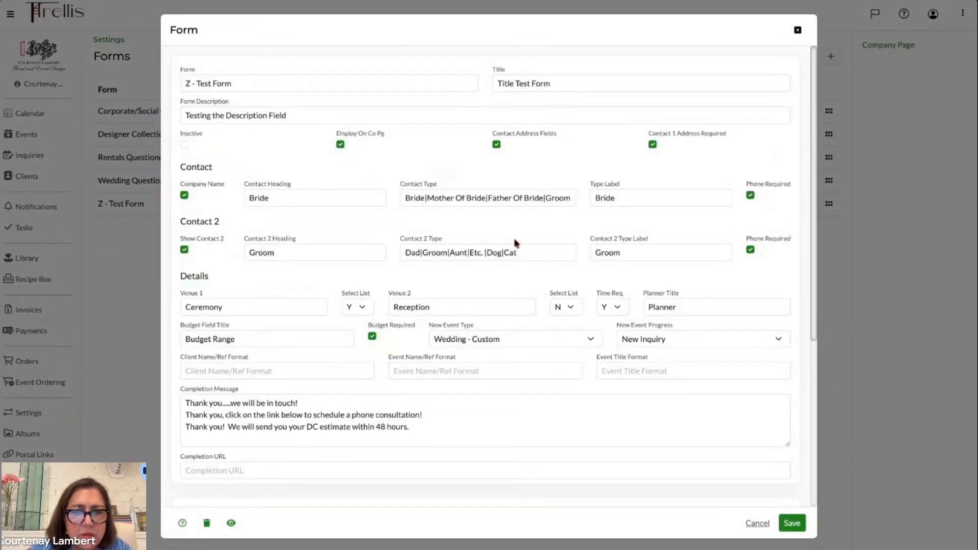
pyautogui.click(570, 308)
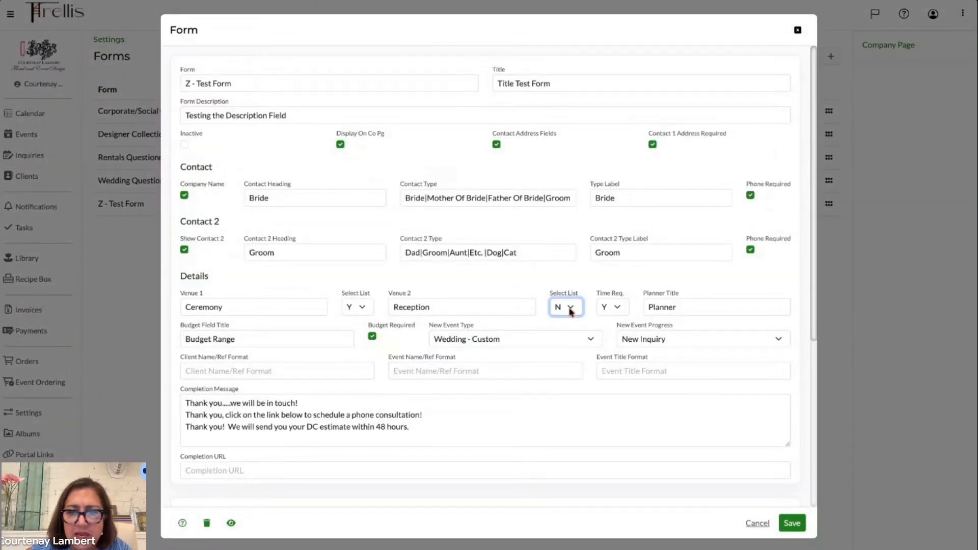
pyautogui.click(793, 523)
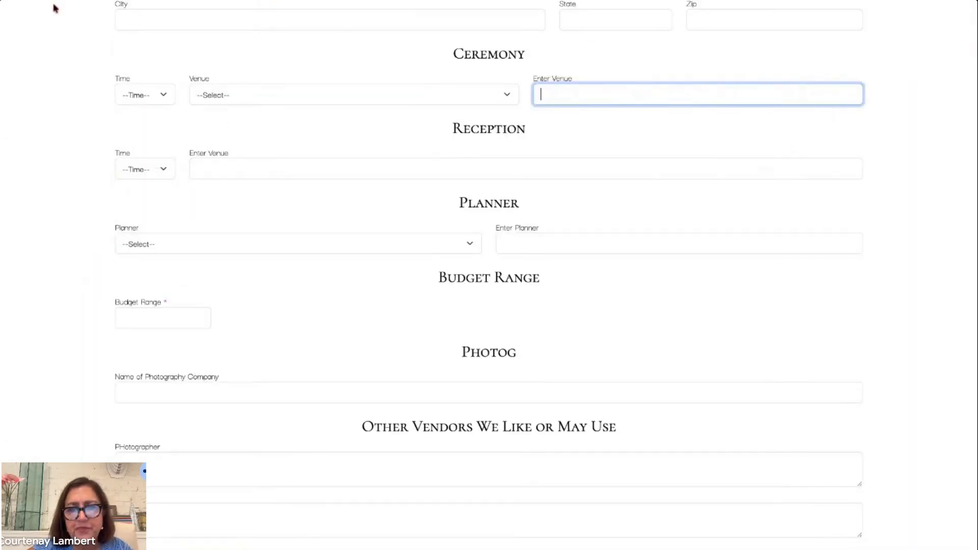
# - Examine the Reception venue fields in the refreshed form preview, scrolling up to the form's top and back
pyautogui.click(376, 170)
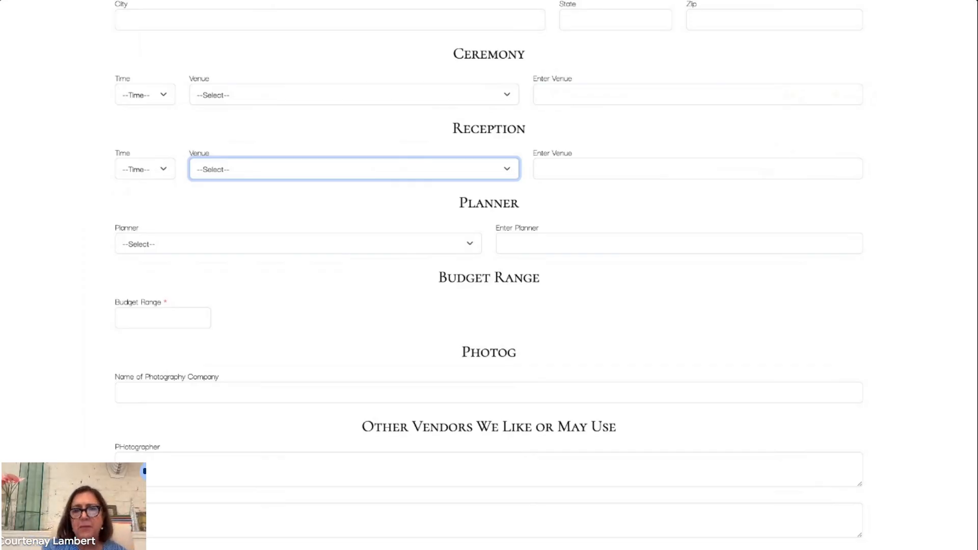
pyautogui.scroll(7, 489, 275)
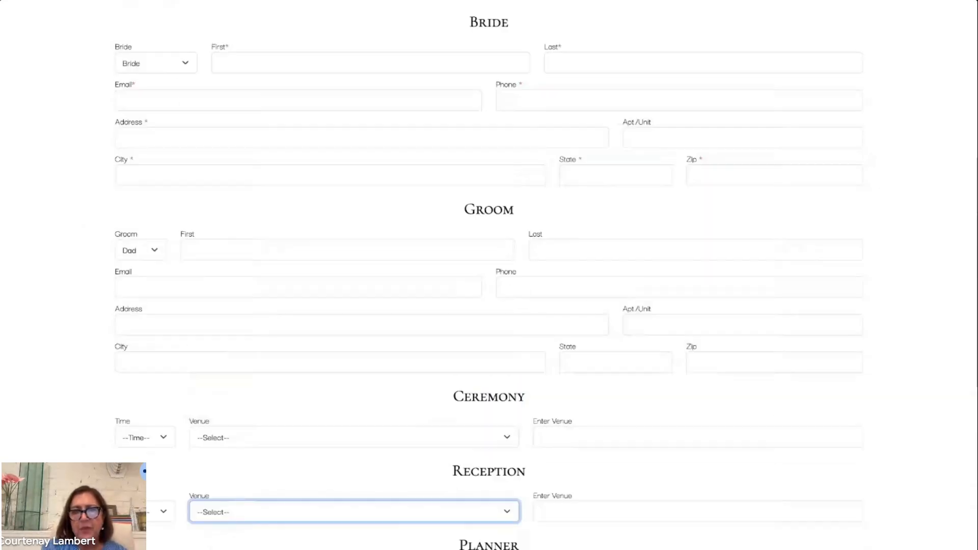
pyautogui.scroll(8, 490, 275)
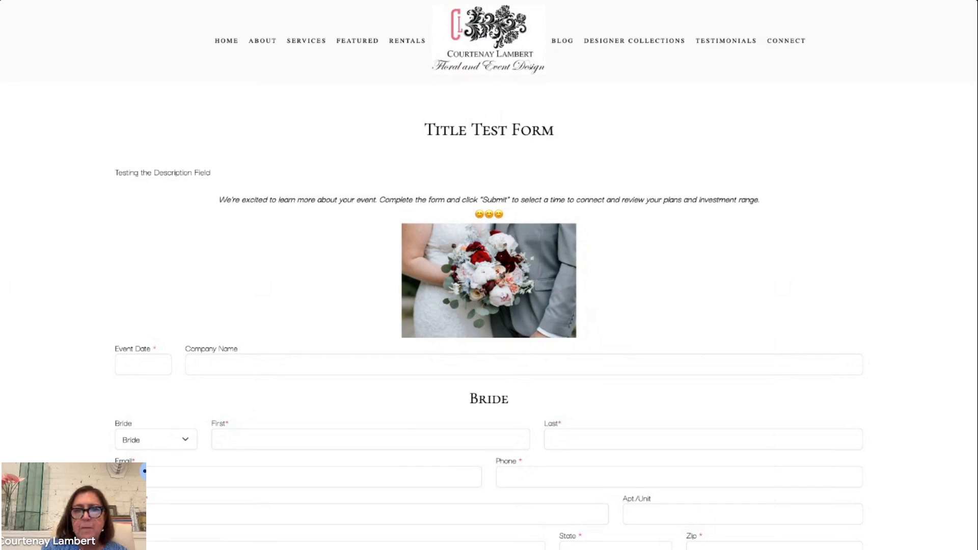
pyautogui.scroll(-15, 489, 275)
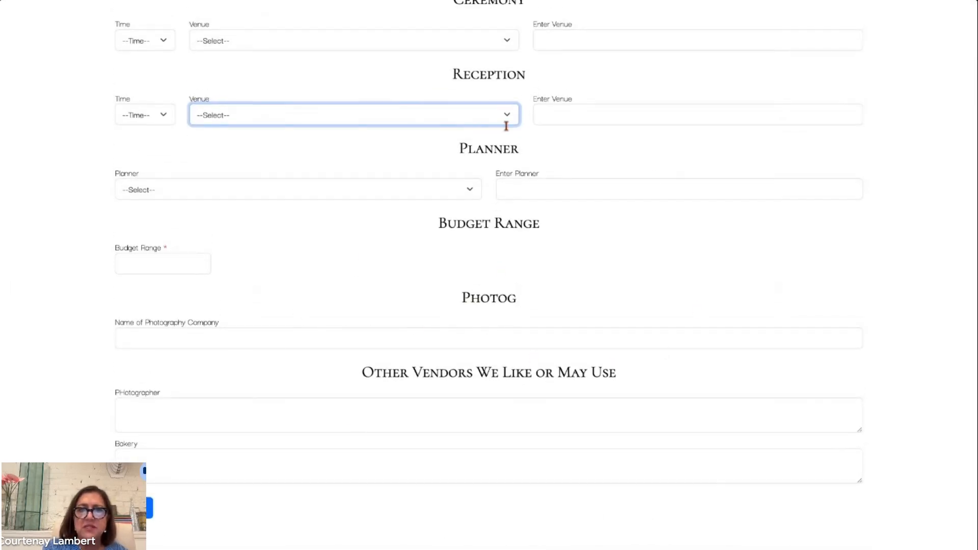
# - Close the preview and scroll through the open form's field list before cancelling the form editor
pyautogui.hotkey('ctrl', 'w')
pyautogui.scroll(-3, 550, 412)
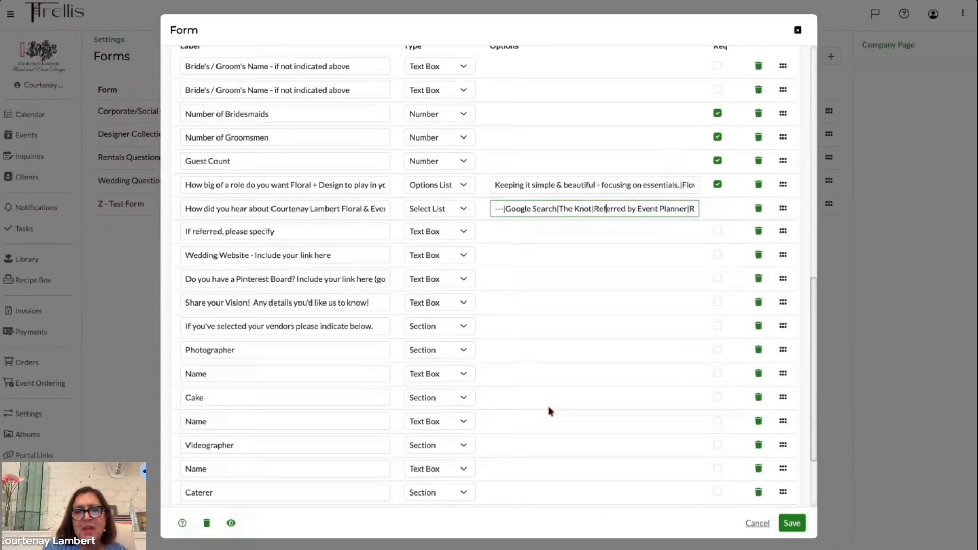
pyautogui.scroll(-1, 550, 411)
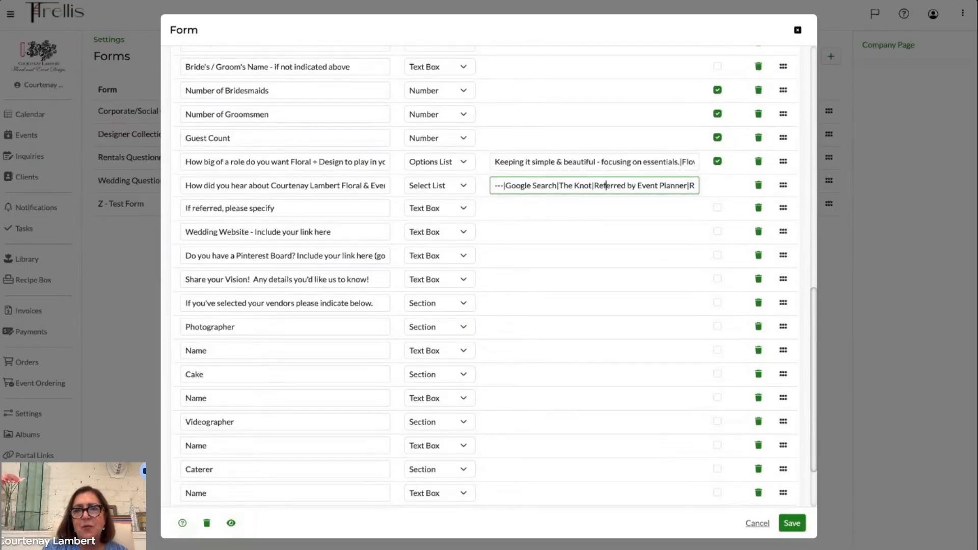
pyautogui.scroll(6, 536, 311)
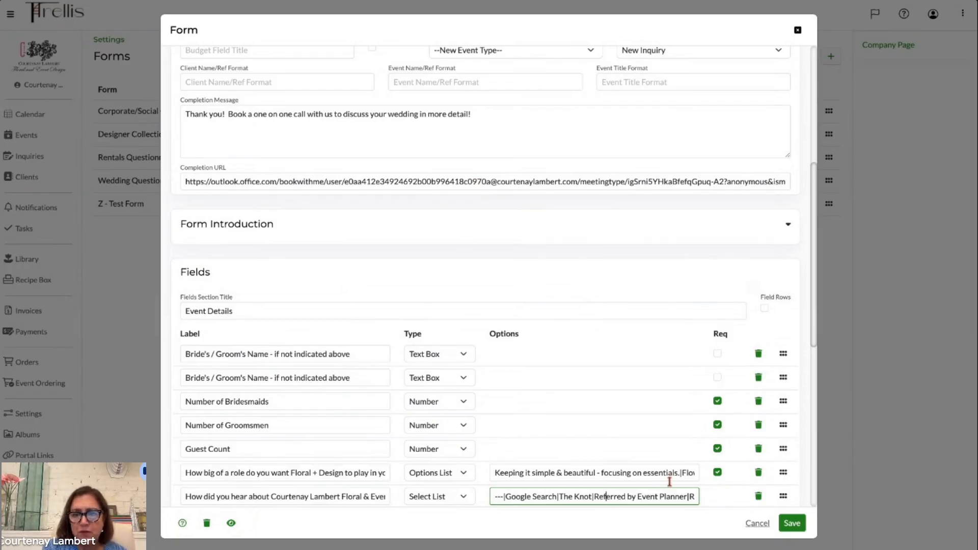
pyautogui.click(759, 525)
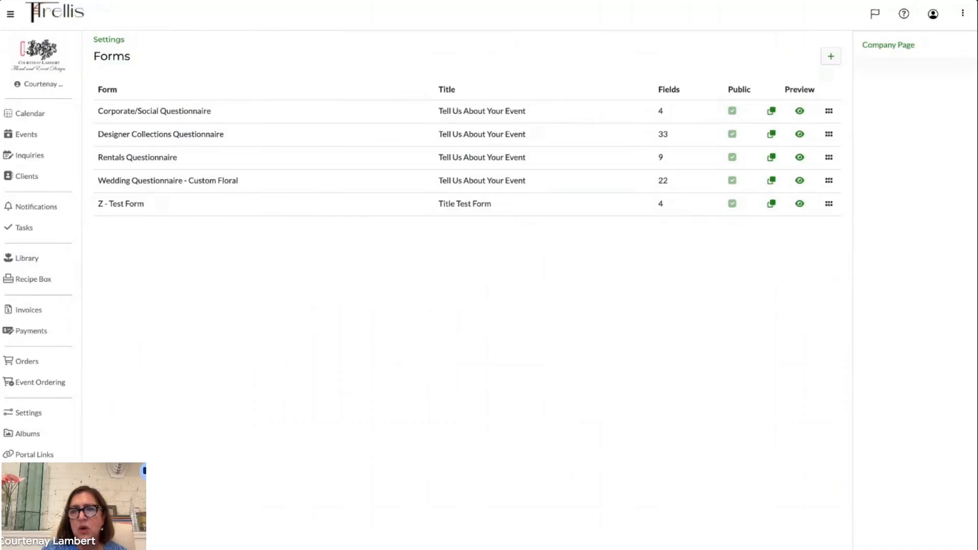
# - Create a new form named Booked Client Information
pyautogui.click(832, 58)
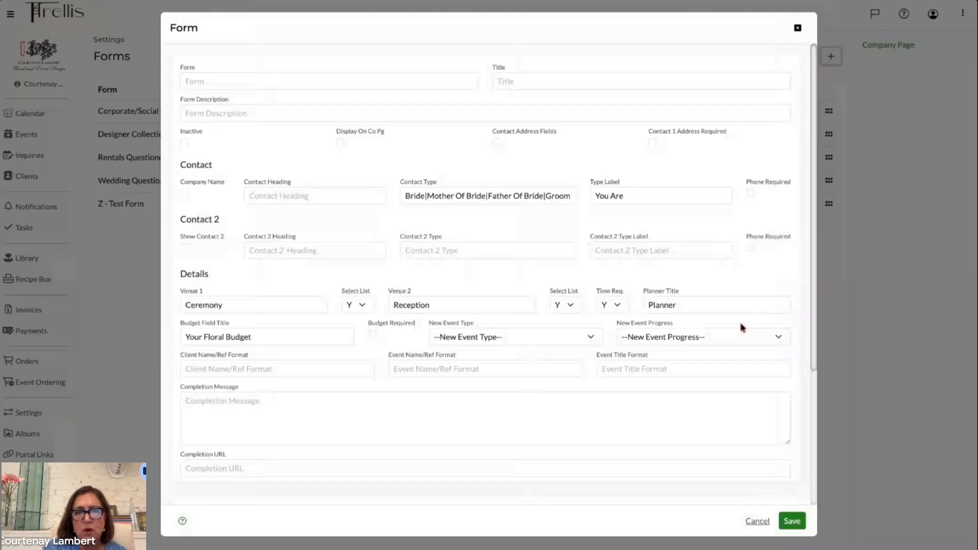
pyautogui.click(244, 84)
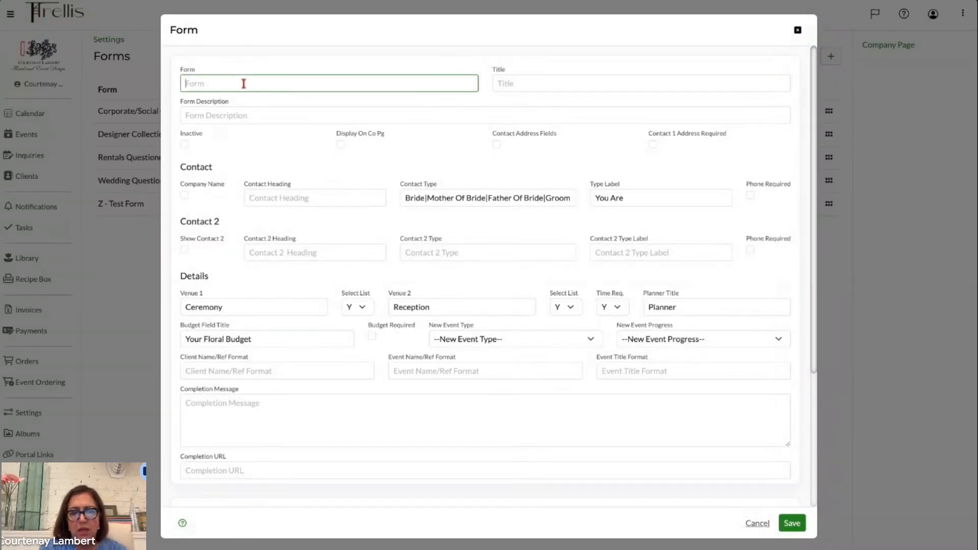
pyautogui.write('Booked Cloi')
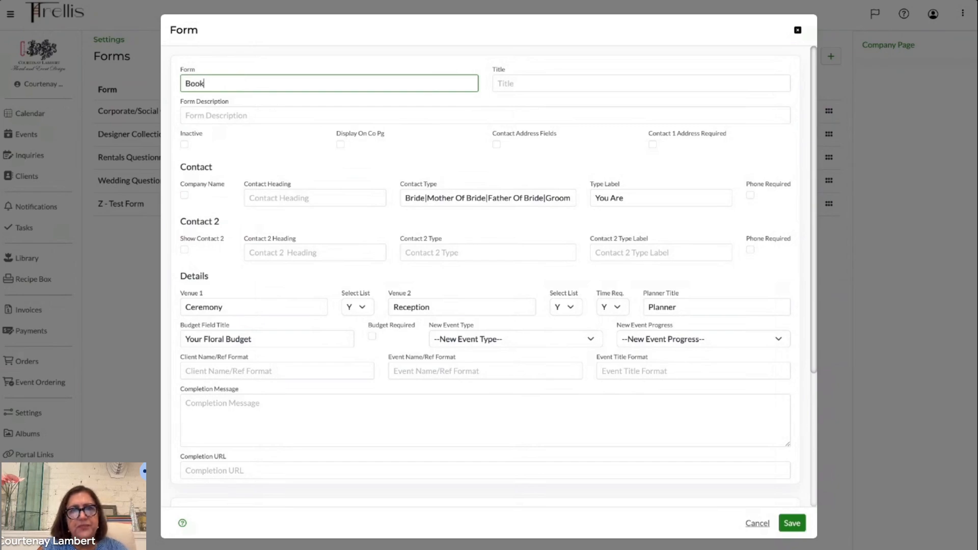
pyautogui.press('BackSpace')
pyautogui.press('BackSpace')
pyautogui.write('i')
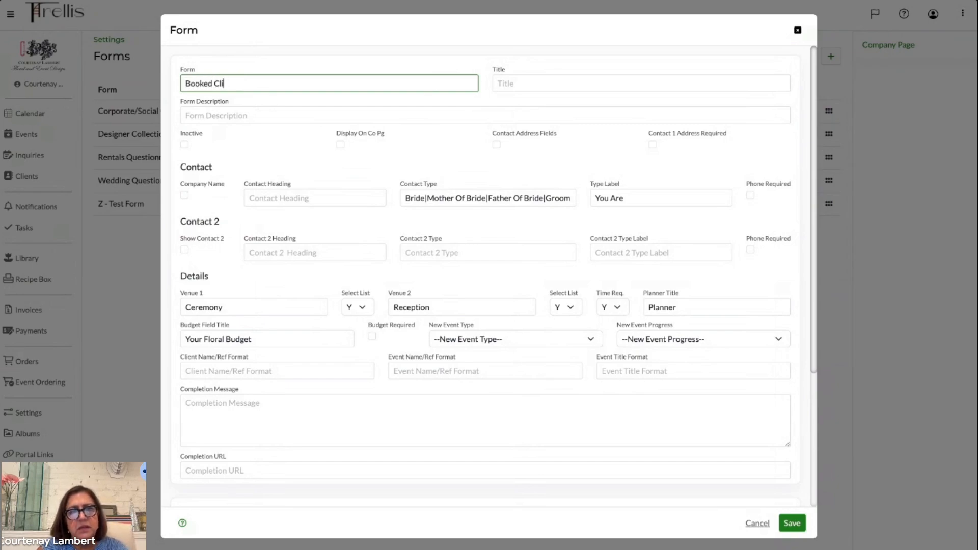
pyautogui.write('ent I')
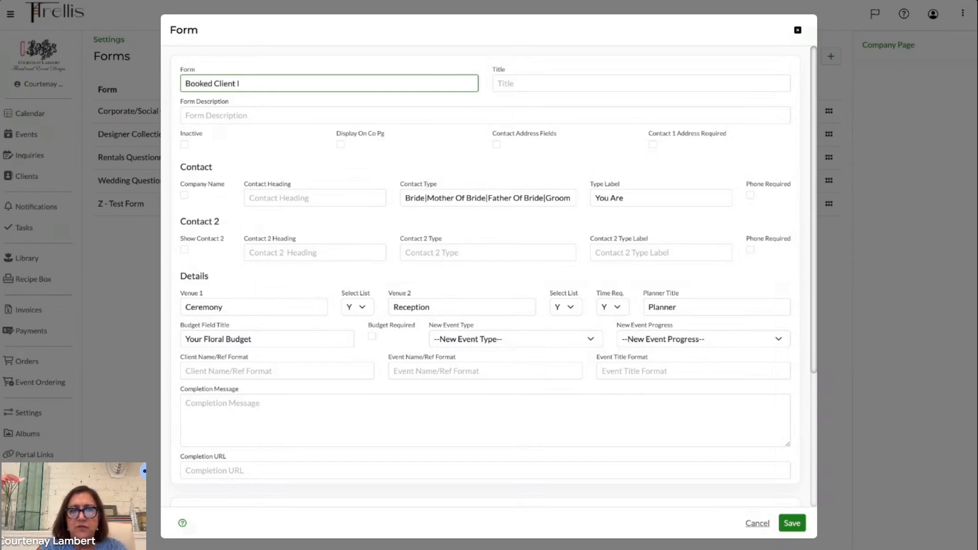
pyautogui.write('nforma')
pyautogui.write('tion')
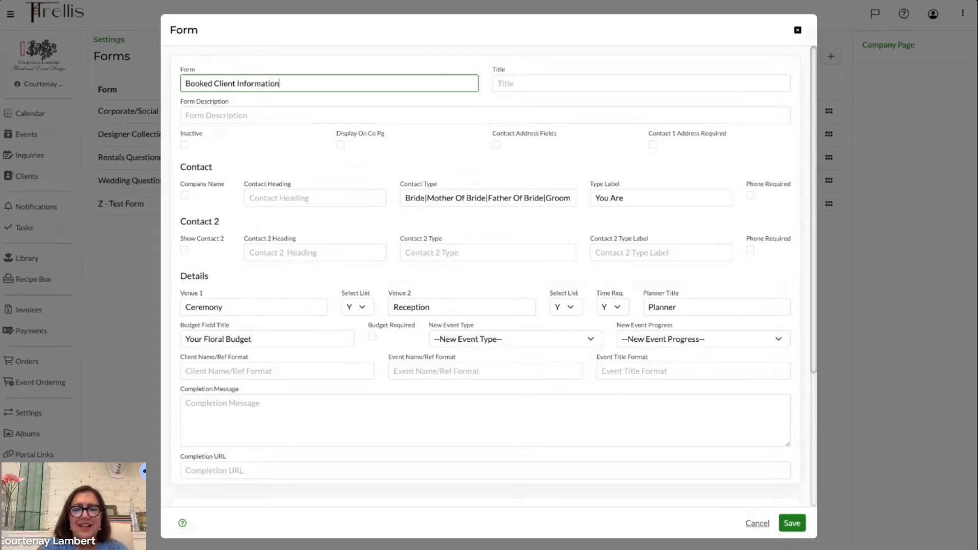
# - Set the new form's title to Additional Information About YOur Event
pyautogui.click(525, 77)
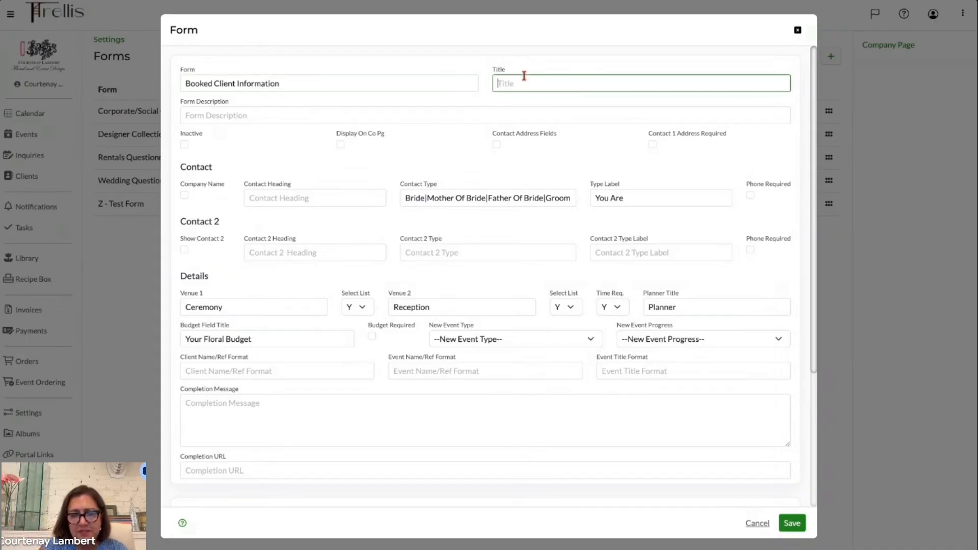
pyautogui.write('Addi')
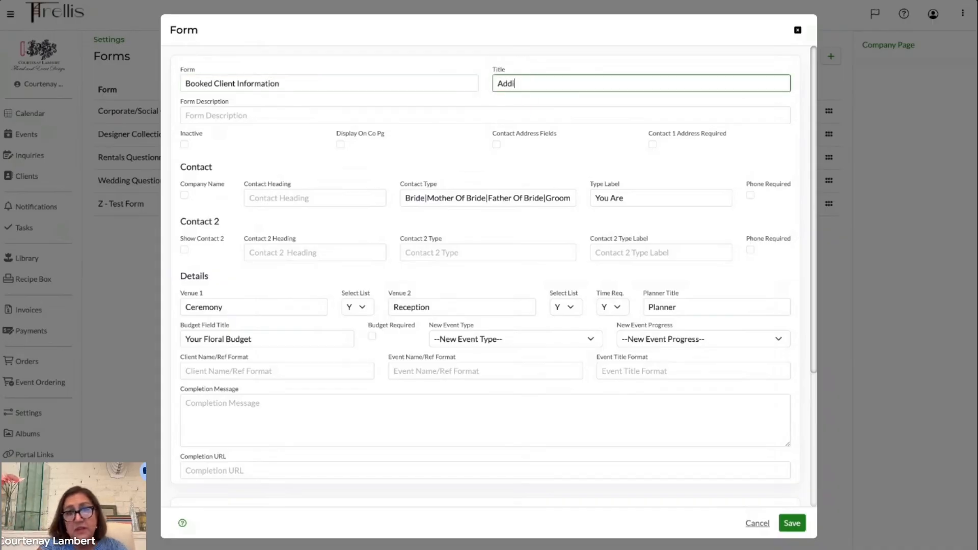
pyautogui.write('tional Information abou')
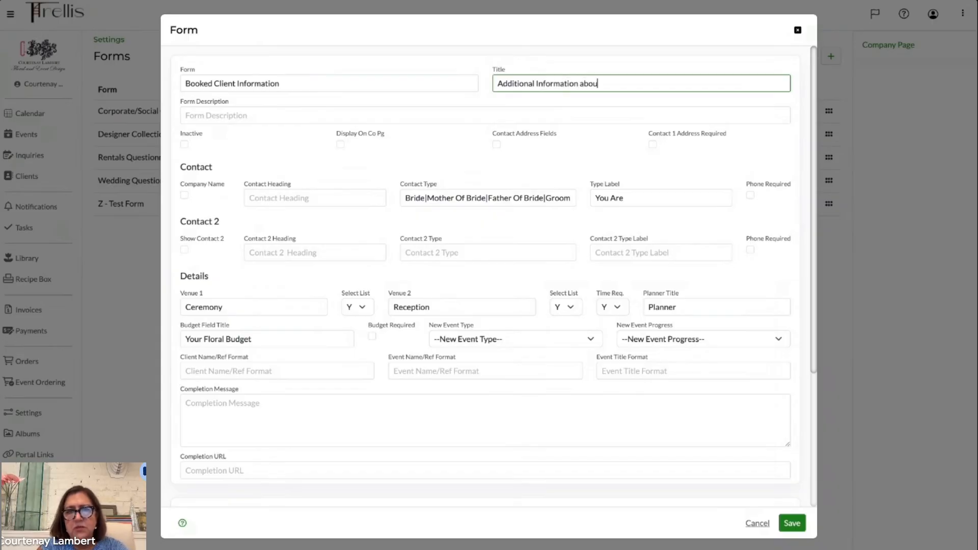
pyautogui.press('BackSpace')
pyautogui.press('BackSpace')
pyautogui.write('About')
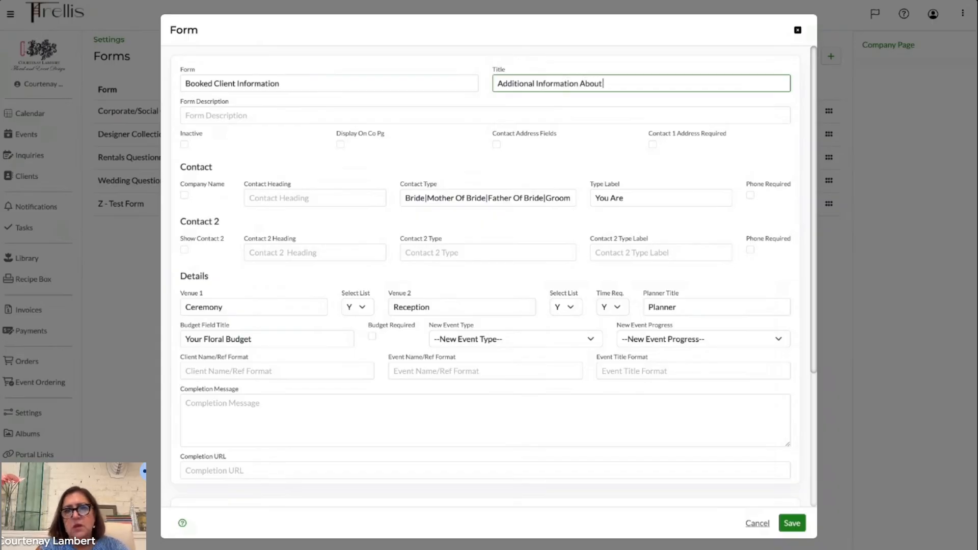
pyautogui.write(' YOur Event')
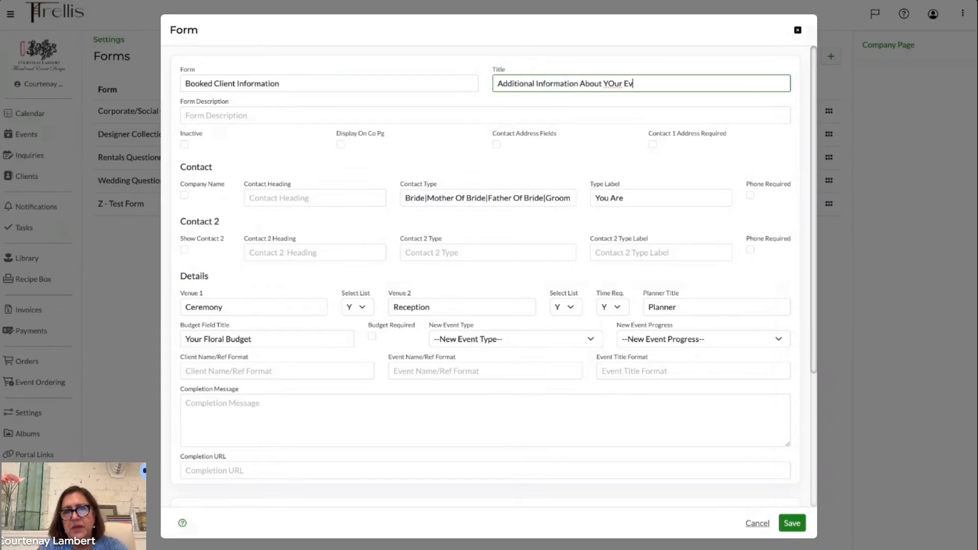
# - Enable Display On Co Pg for the new form, leaving Contact Address Fields unchecked
pyautogui.click(340, 144)
pyautogui.click(498, 146)
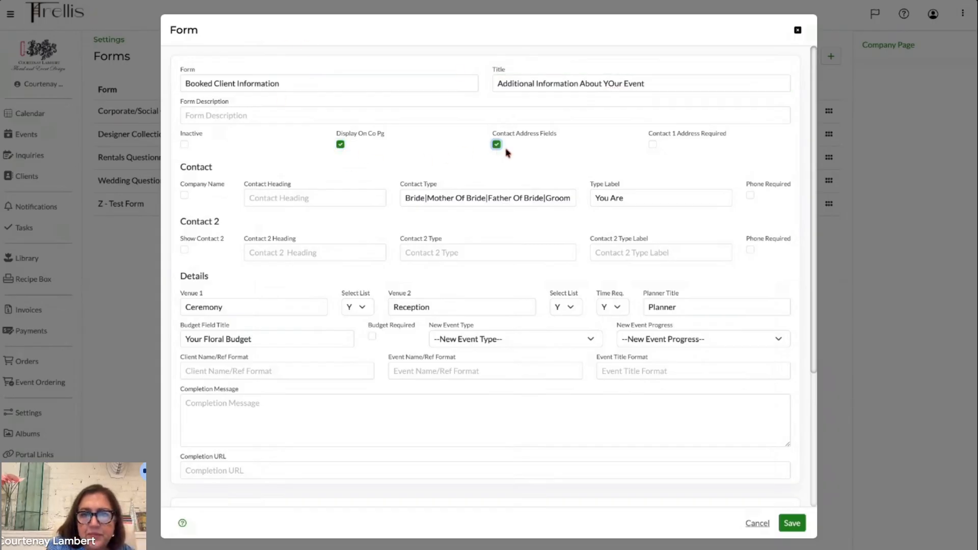
pyautogui.click(498, 146)
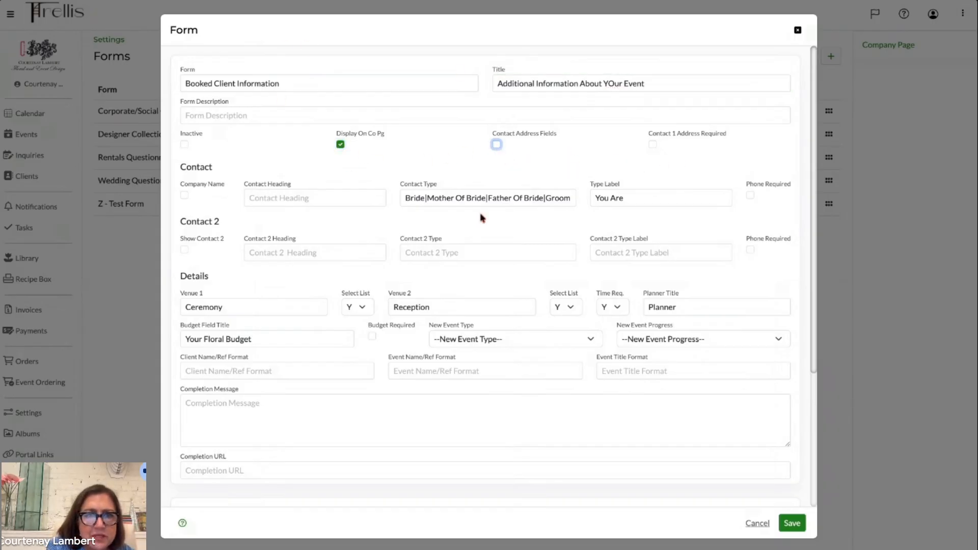
# - Clear the Venue 1, Venue 2 and Planner Title entries in the form's details
pyautogui.scroll(-2, 300, 219)
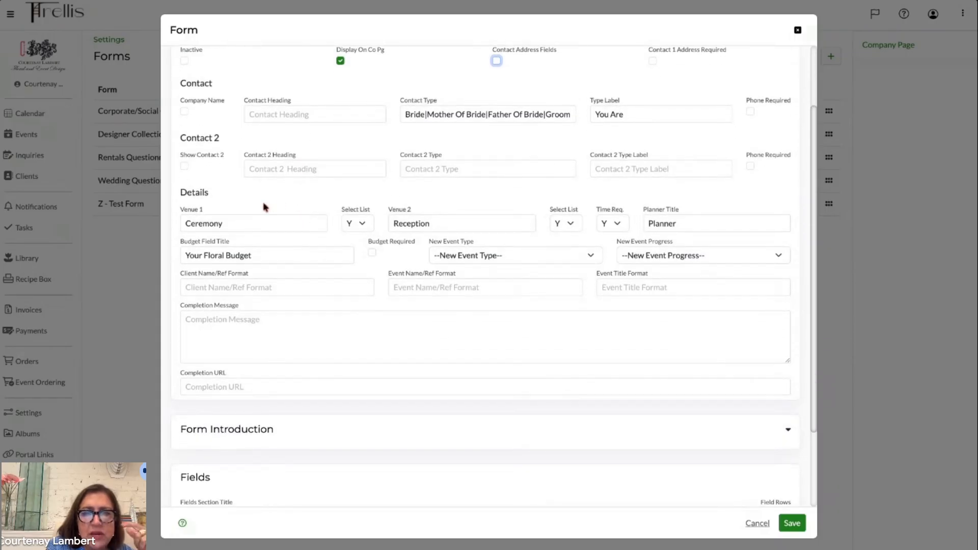
pyautogui.doubleClick(228, 224)
pyautogui.press('BackSpace')
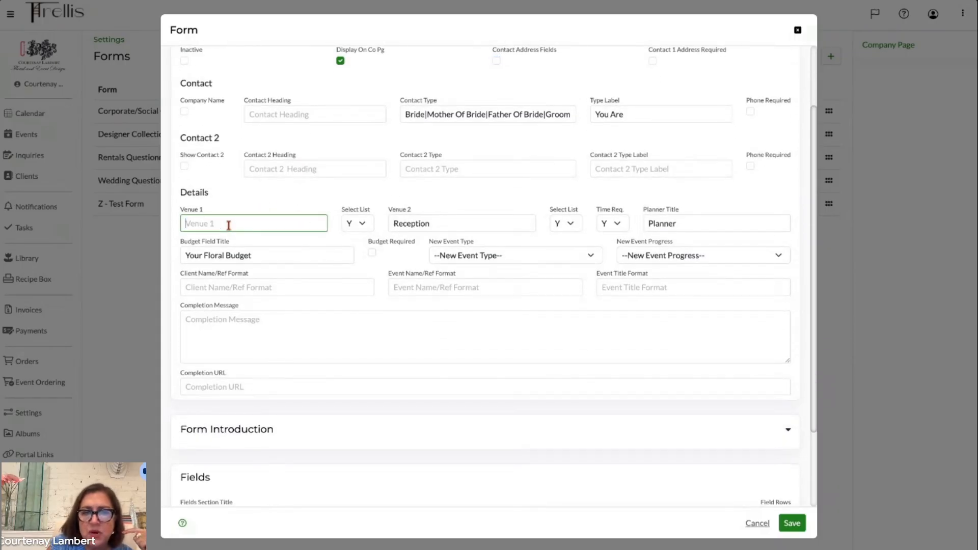
pyautogui.doubleClick(449, 222)
pyautogui.press('BackSpace')
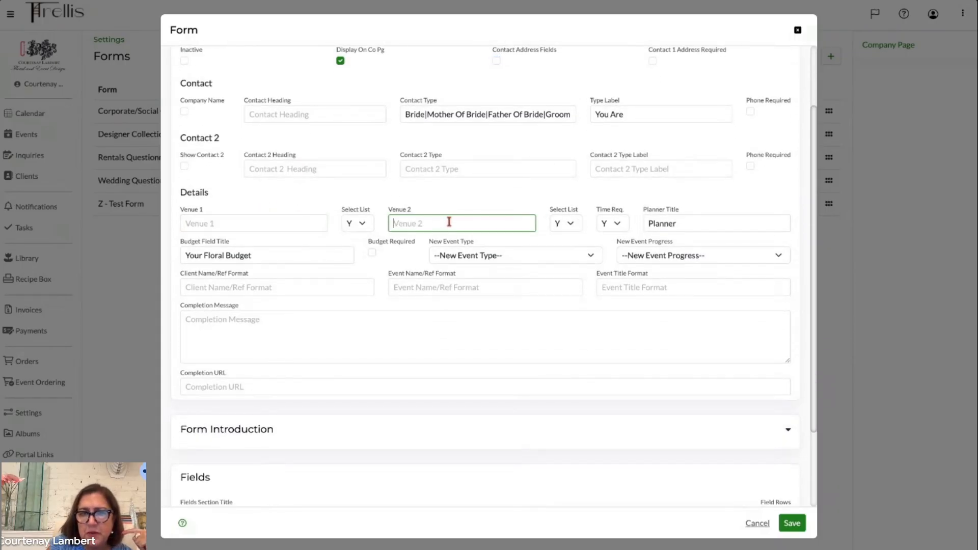
pyautogui.doubleClick(669, 223)
pyautogui.scroll(-2, 669, 219)
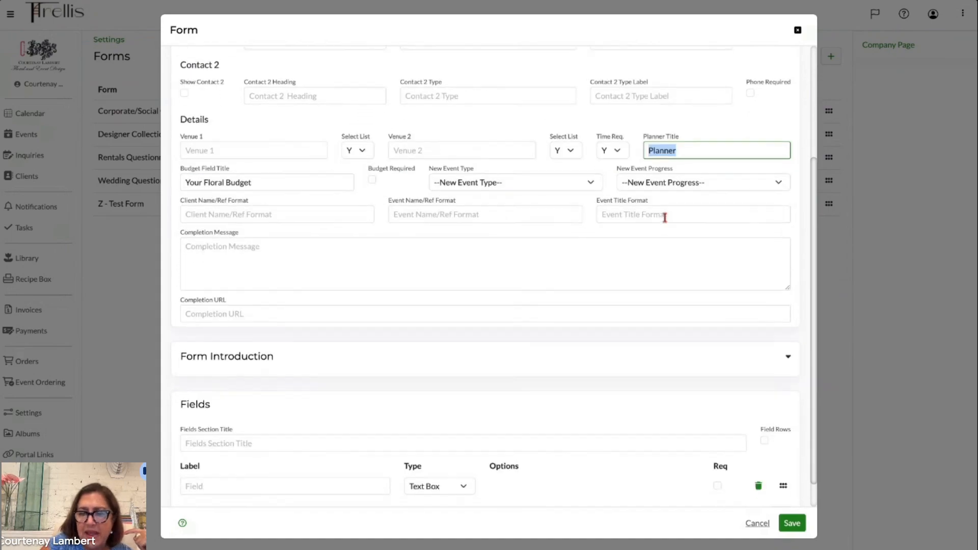
pyautogui.press('BackSpace')
pyautogui.scroll(-1, 608, 383)
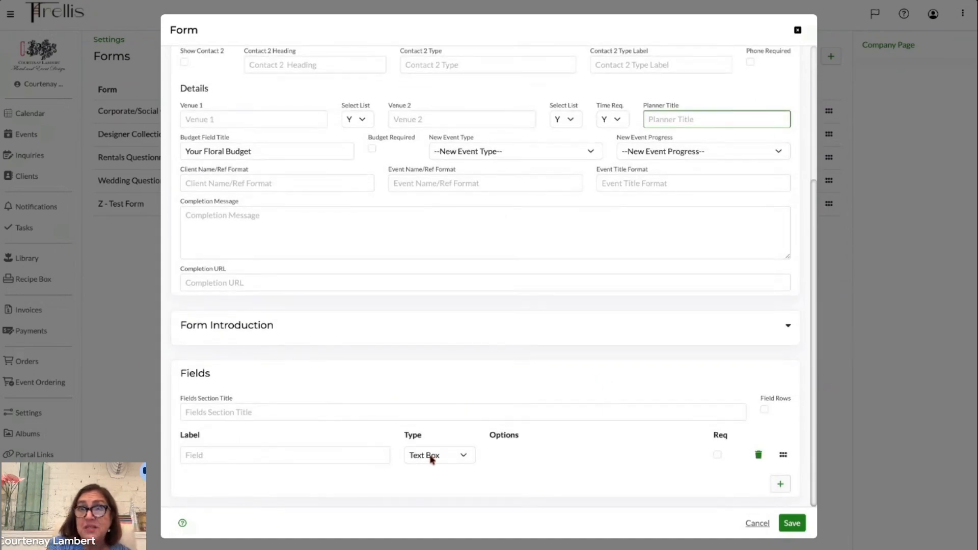
# - Label the form's first field Photog, save the Booked Client Information form, and open its preview
pyautogui.click(796, 525)
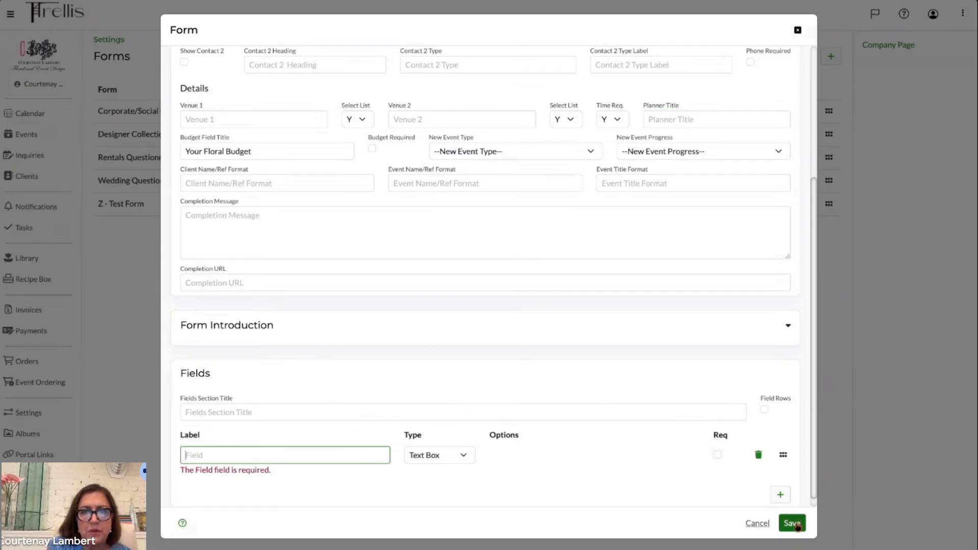
pyautogui.click(275, 455)
pyautogui.write('Pohto')
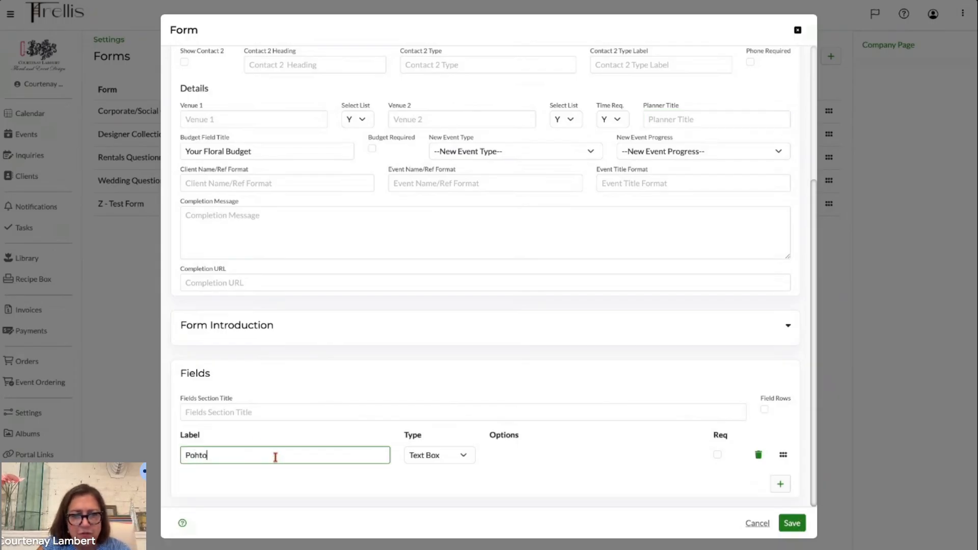
pyautogui.press('BackSpace')
pyautogui.press('BackSpace')
pyautogui.press('BackSpace')
pyautogui.write('h')
pyautogui.press('BackSpace')
pyautogui.press('BackSpace')
pyautogui.write('hotog')
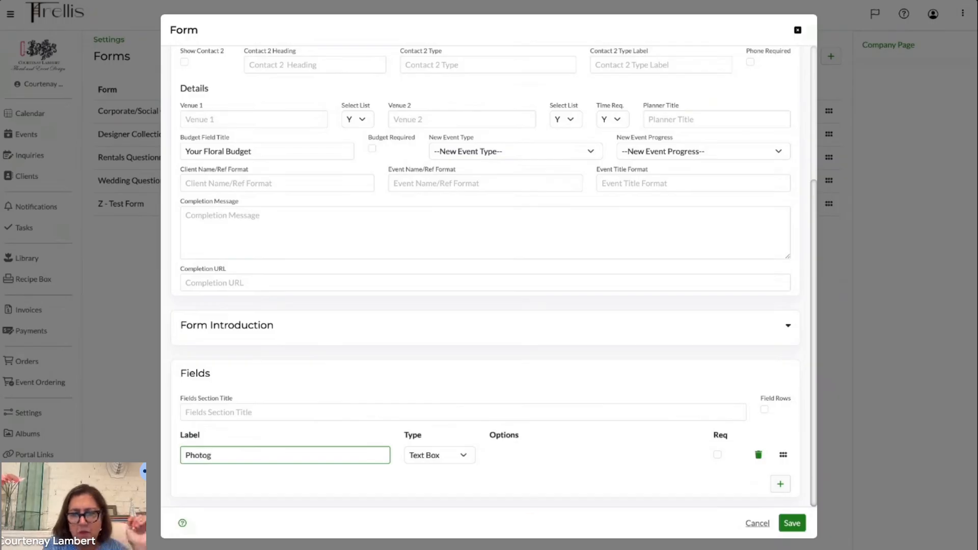
pyautogui.click(792, 523)
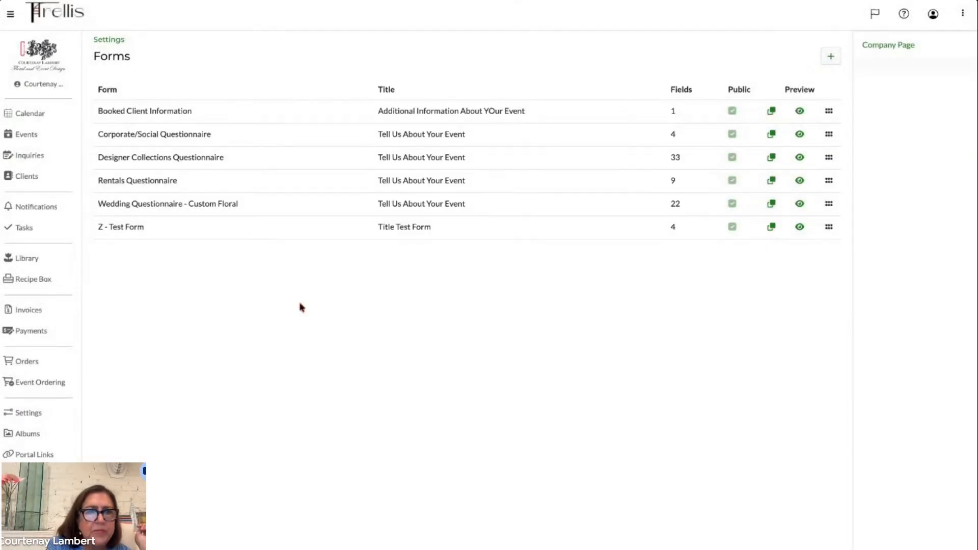
pyautogui.click(801, 112)
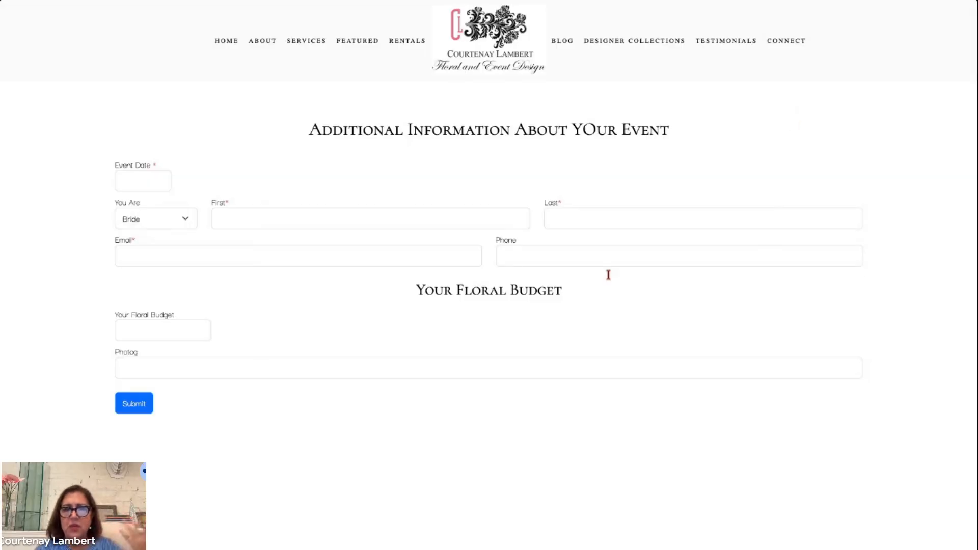